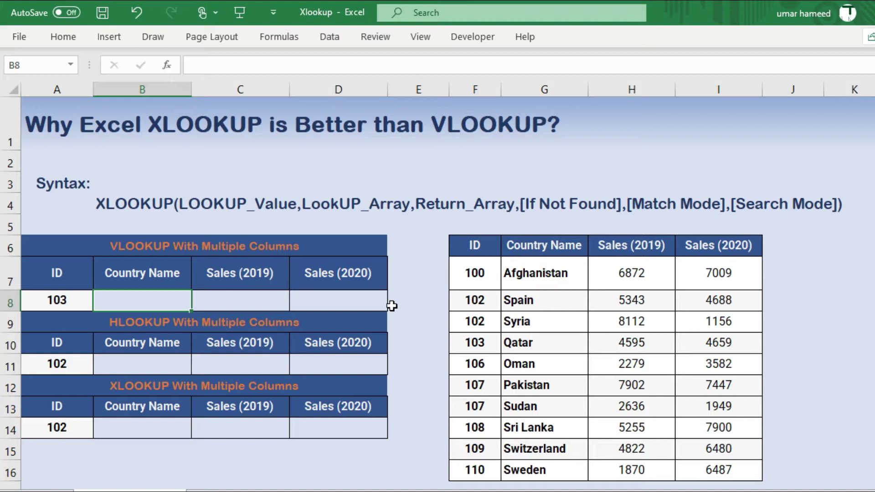
# Start a VLOOKUP formula in cell B8 with $A8 as the lookup value, locking only the column.
pyautogui.write('=')
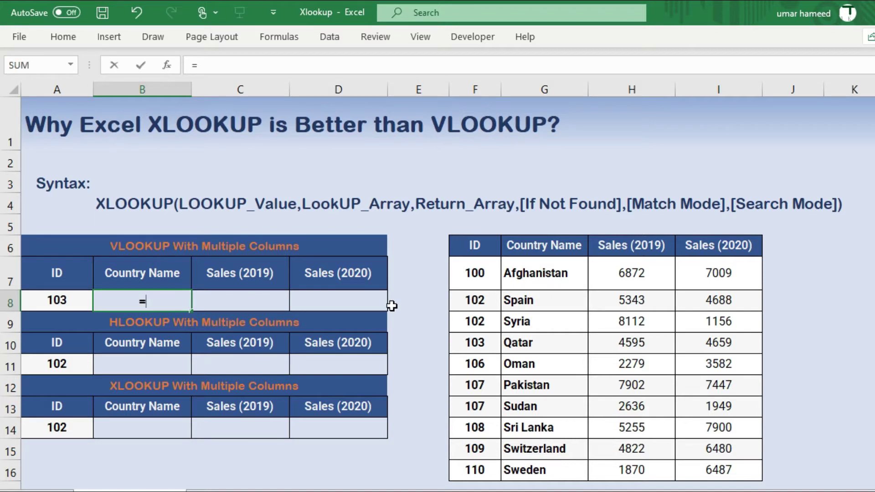
pyautogui.write('vlo')
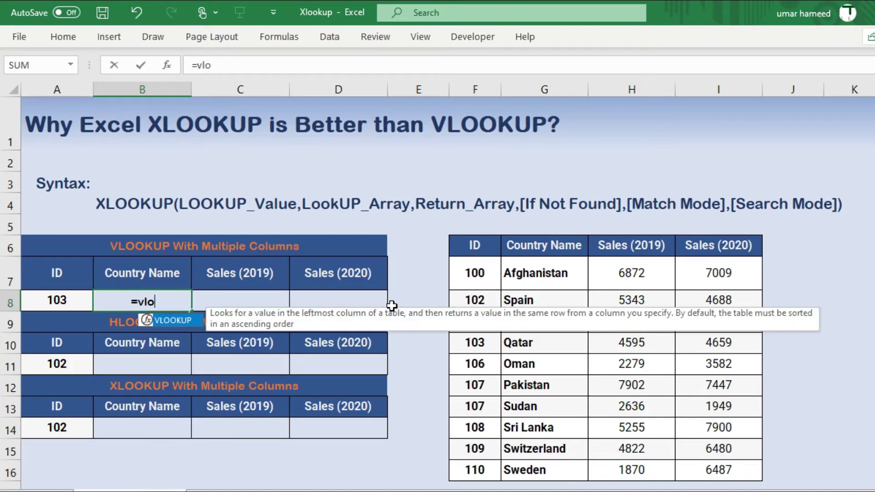
pyautogui.write('okup')
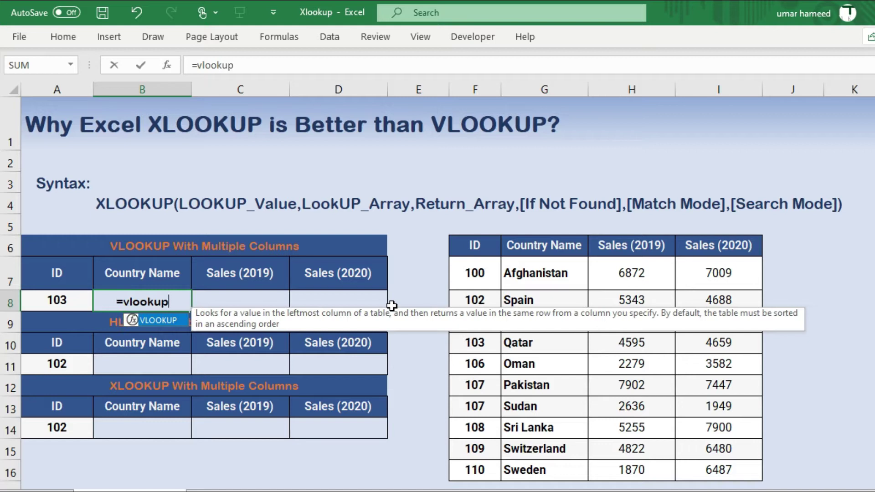
pyautogui.write('(')
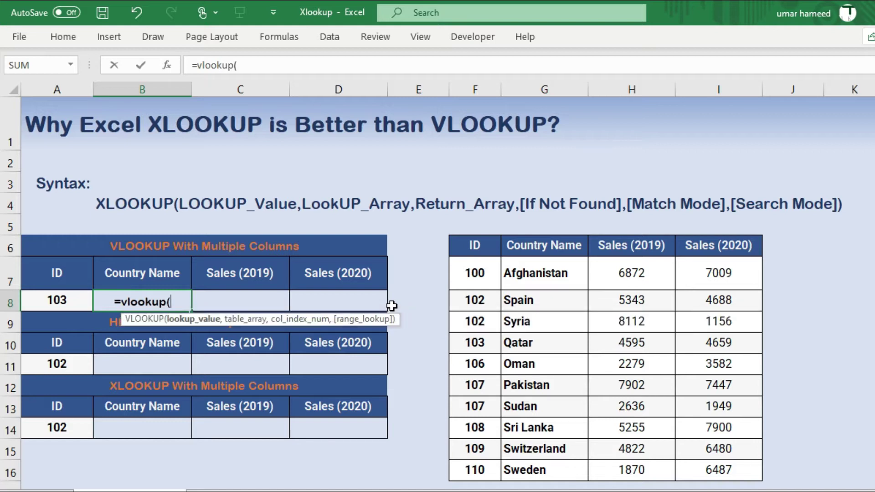
pyautogui.click(73, 302)
pyautogui.press('F4')
pyautogui.press('F4')
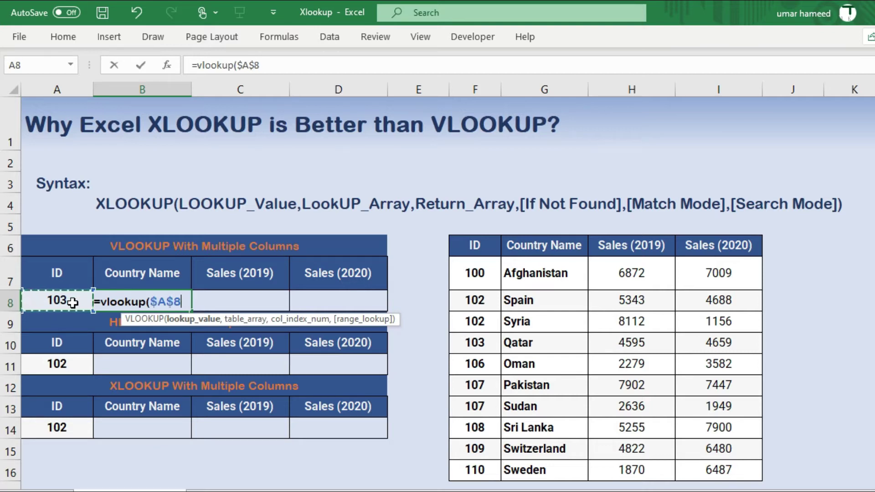
pyautogui.press('F4')
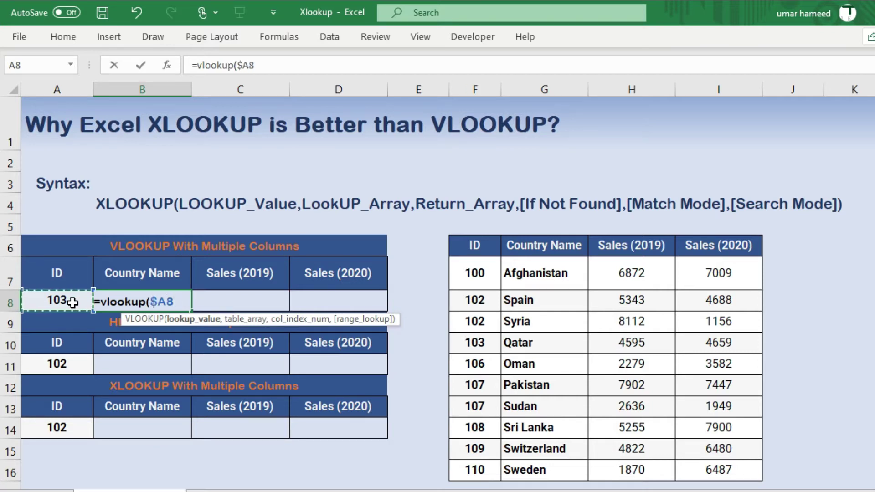
pyautogui.write(',')
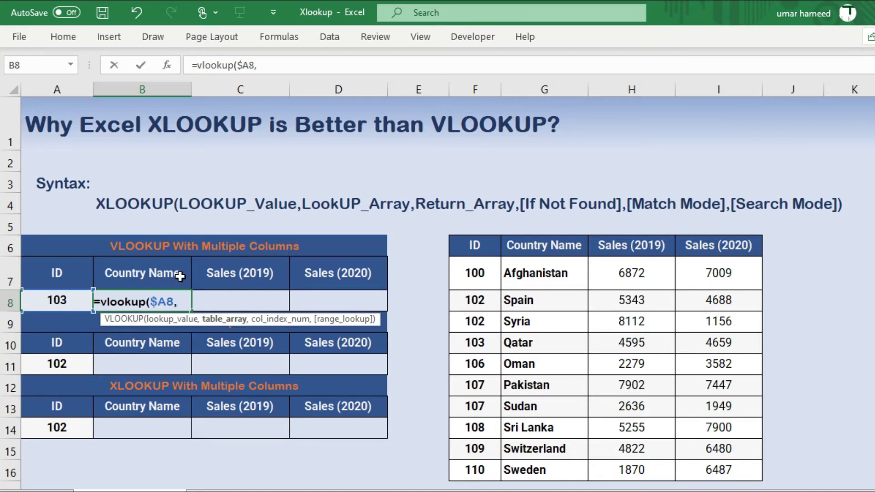
# Add the whole country sales table as the absolute table array $F$6:$I$16 in the VLOOKUP formula.
pyautogui.moveTo(475, 244); pyautogui.dragTo(729, 467)
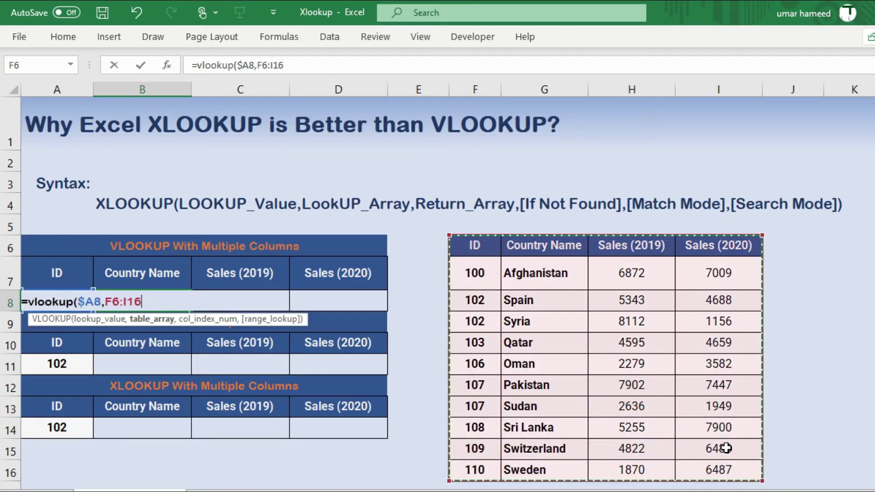
pyautogui.press('F4')
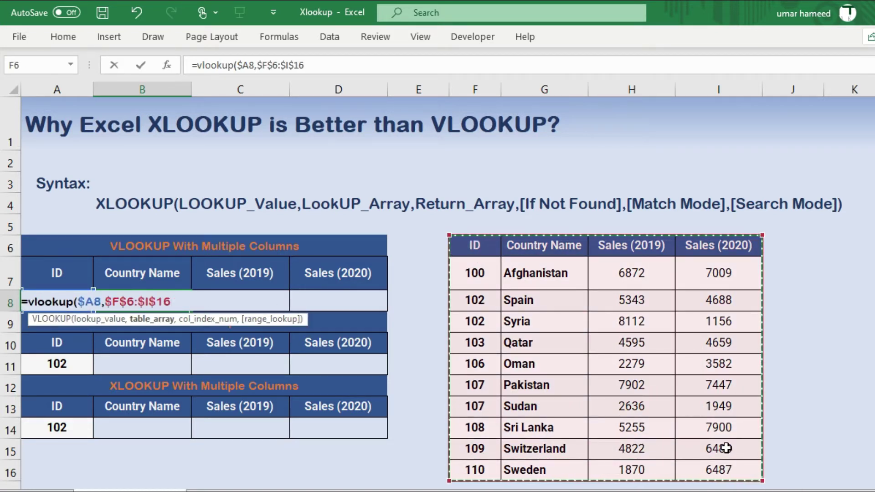
pyautogui.write(',')
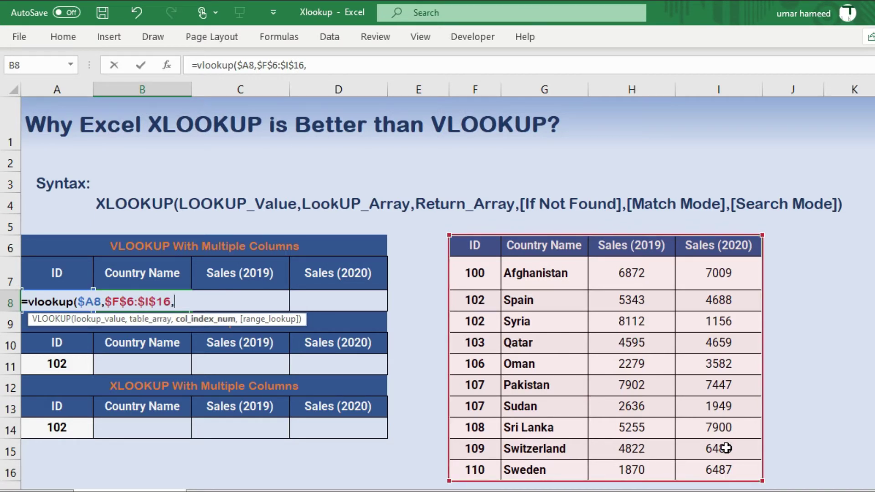
# Complete the B8 formula with MATCH(B7,F6:I6,0) as the column index and 0 as the range lookup.
pyautogui.write('match')
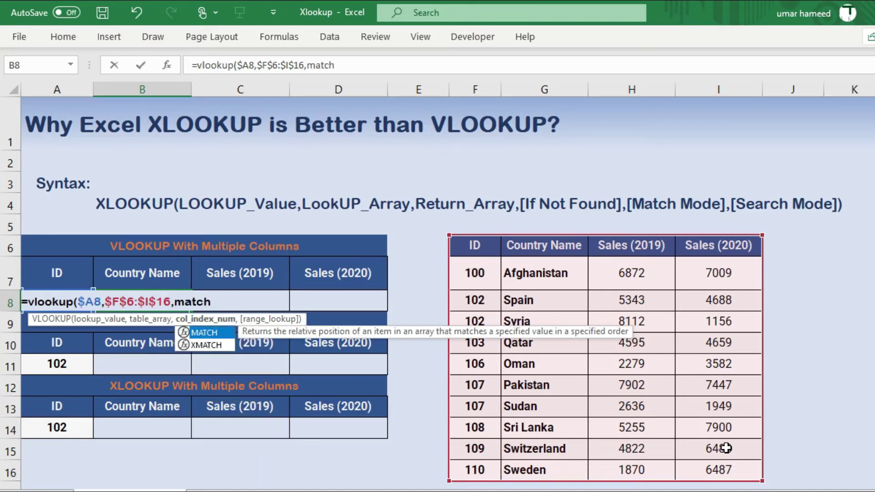
pyautogui.write('(')
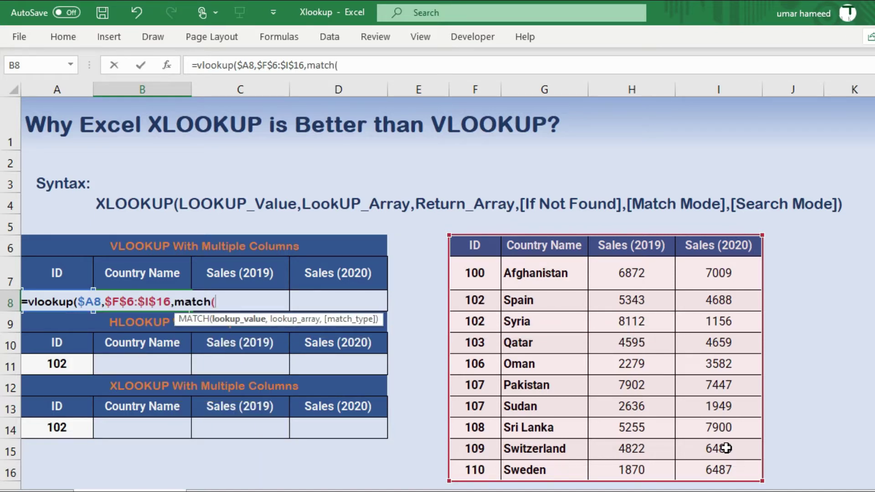
pyautogui.click(168, 268)
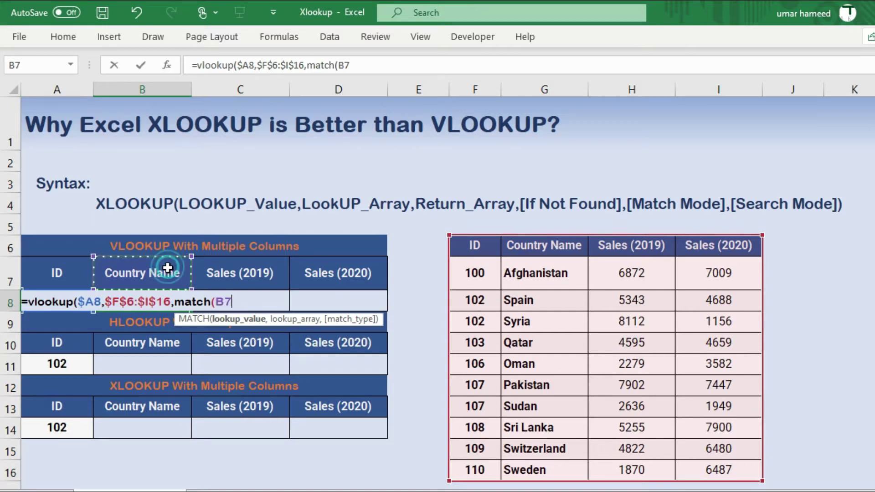
pyautogui.write(',')
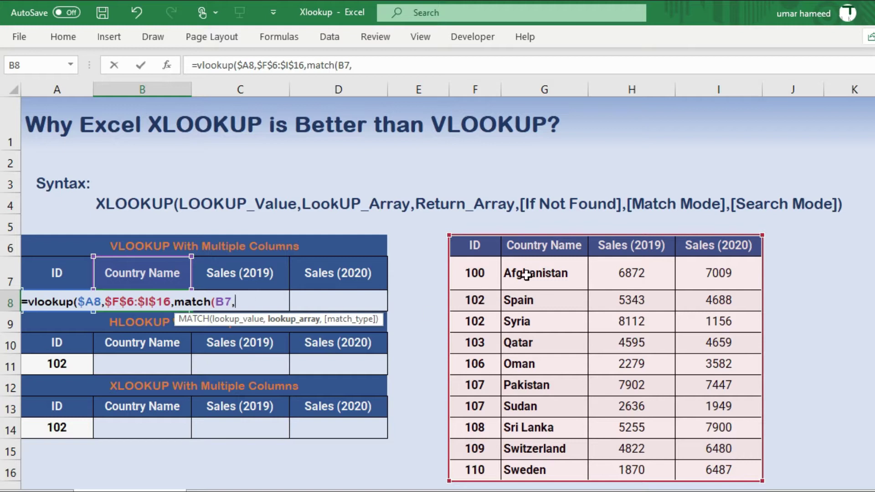
pyautogui.moveTo(475, 247); pyautogui.dragTo(709, 246)
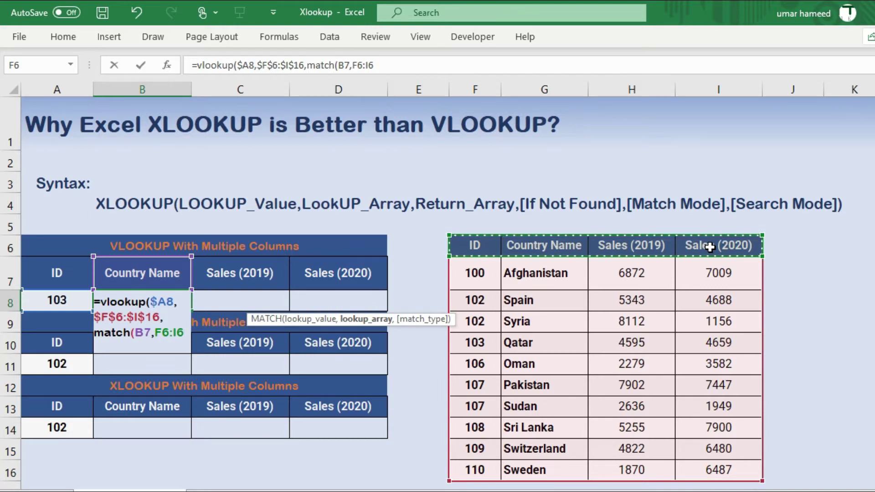
pyautogui.write(',0')
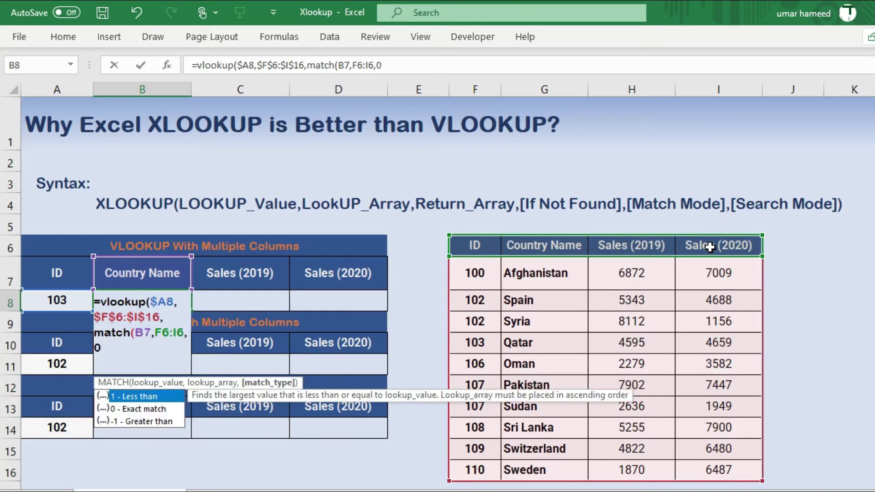
pyautogui.write(')')
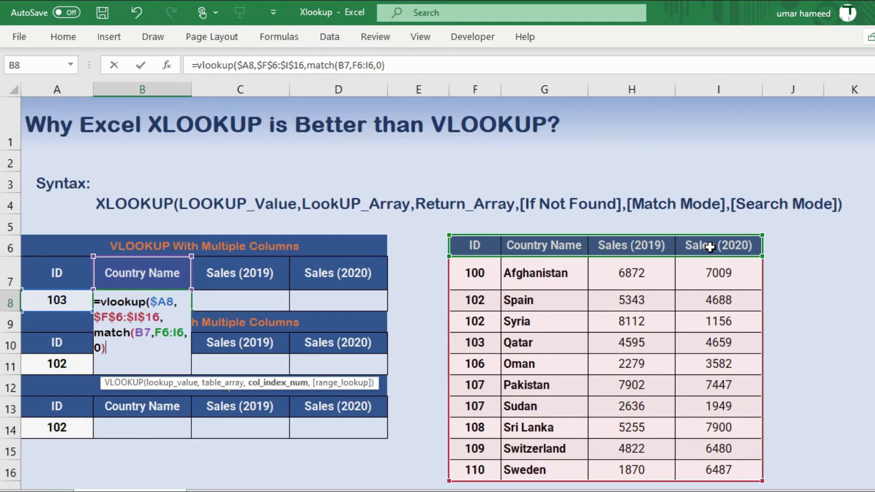
pyautogui.write(',')
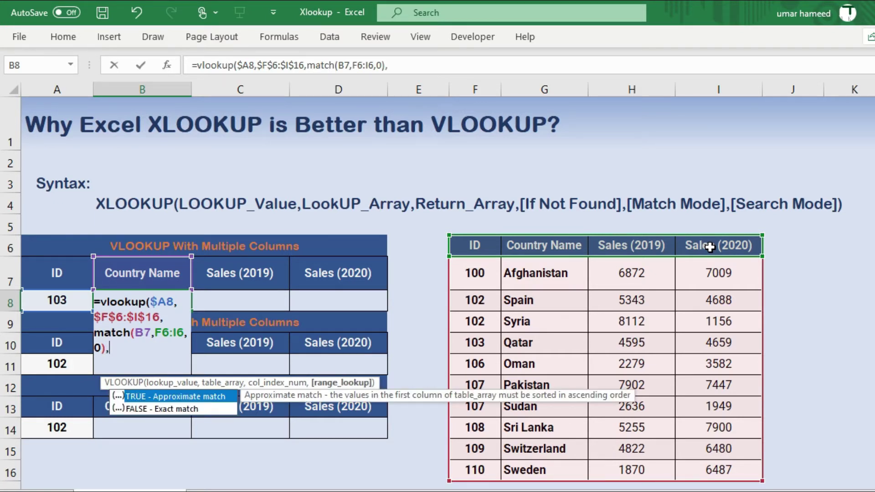
pyautogui.write('0)')
pyautogui.press('Return')
# Edit the MATCH references in B8 so the header range is $F$6:$I$6 and the lookup value is B$7.
pyautogui.press('Up')
pyautogui.press('Right')
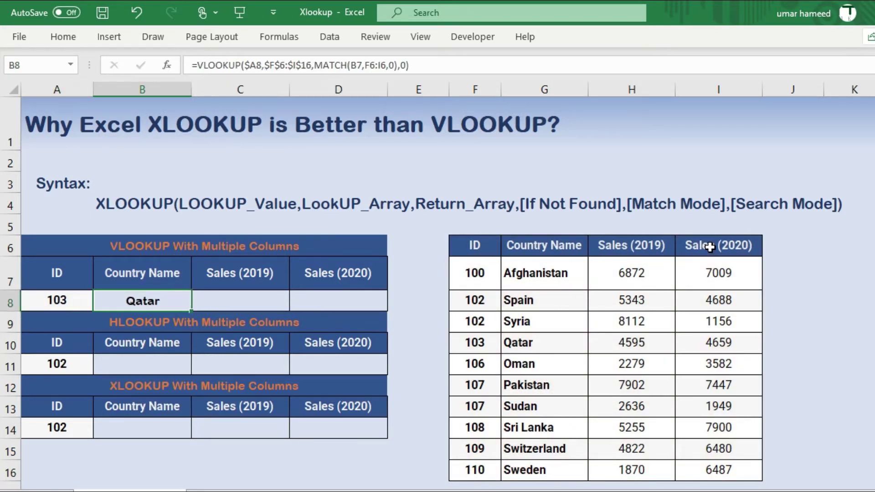
pyautogui.press('Up')
pyautogui.press('Down')
pyautogui.press('F2')
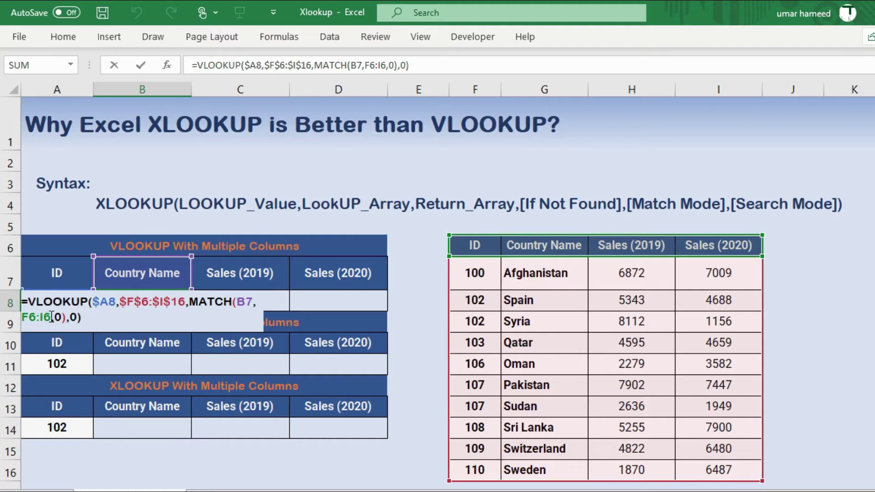
pyautogui.moveTo(50, 318); pyautogui.dragTo(28, 315)
pyautogui.press('F4')
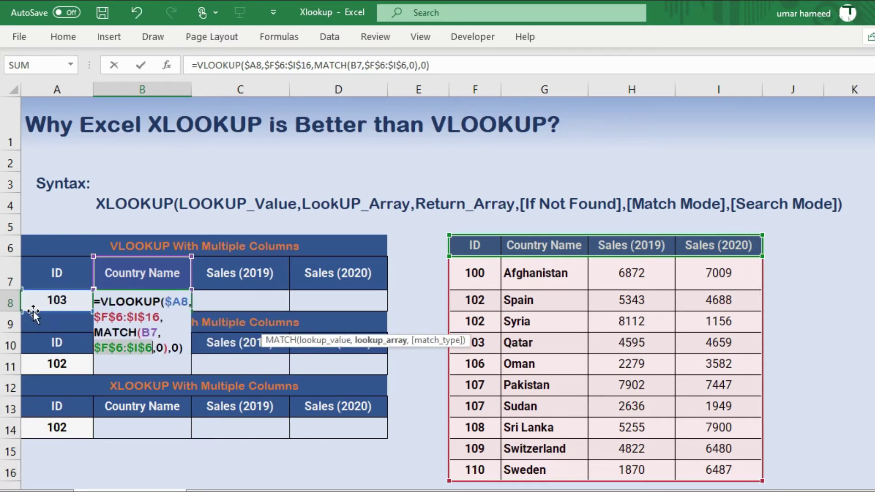
pyautogui.click(153, 332)
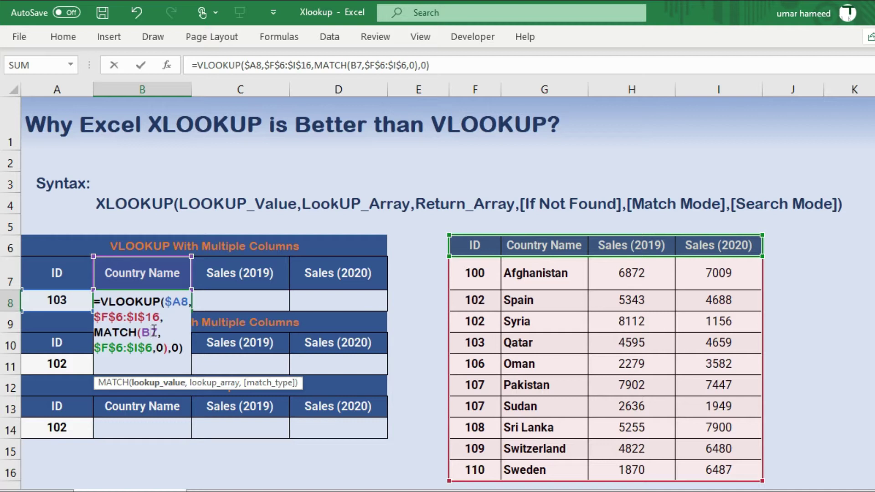
pyautogui.press('F4')
pyautogui.press('F4')
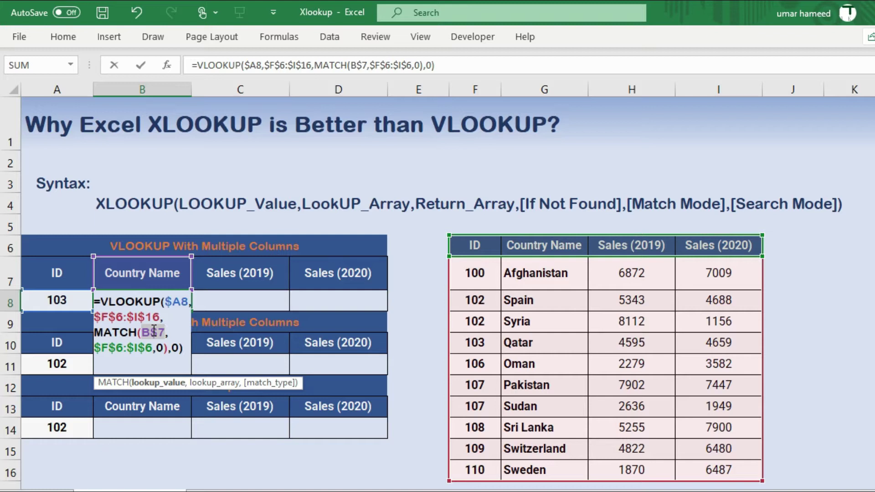
pyautogui.press('Return')
# Fill the VLOOKUP formula from B8 across to the Sales (2019) and Sales (2020) cells, C8 and D8.
pyautogui.press('Up')
pyautogui.hotkey('shift', 'Right')
pyautogui.hotkey('shift', 'Right')
pyautogui.press('F2')
pyautogui.hotkey('ctrl', 'Return')
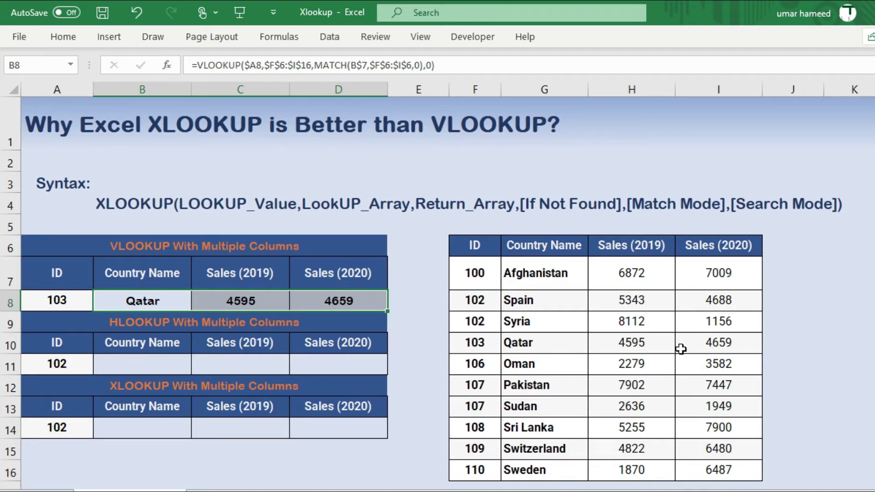
# Start an HLOOKUP formula in cell B11 with B$10 as the lookup value, locking only the row.
pyautogui.click(119, 355)
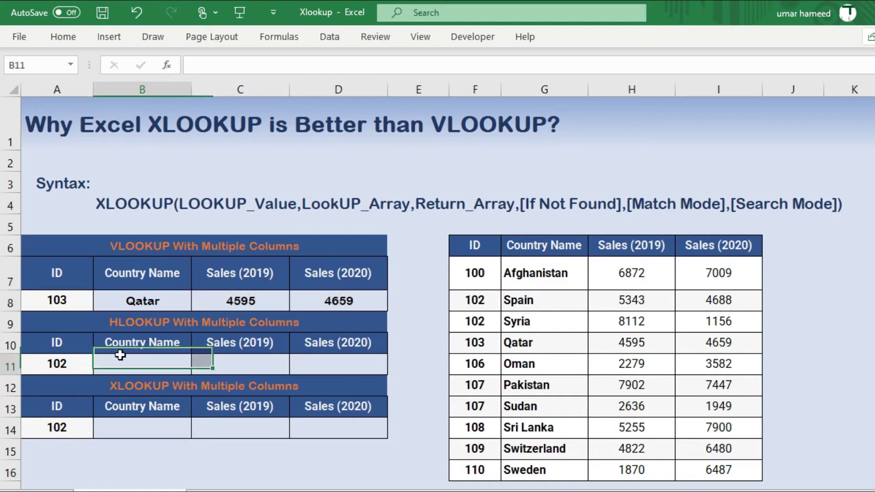
pyautogui.write('=')
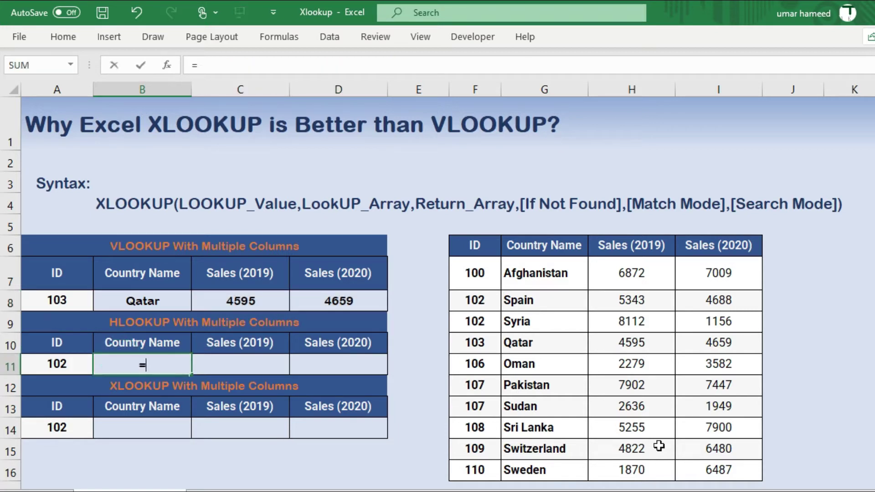
pyautogui.write('Hlooku')
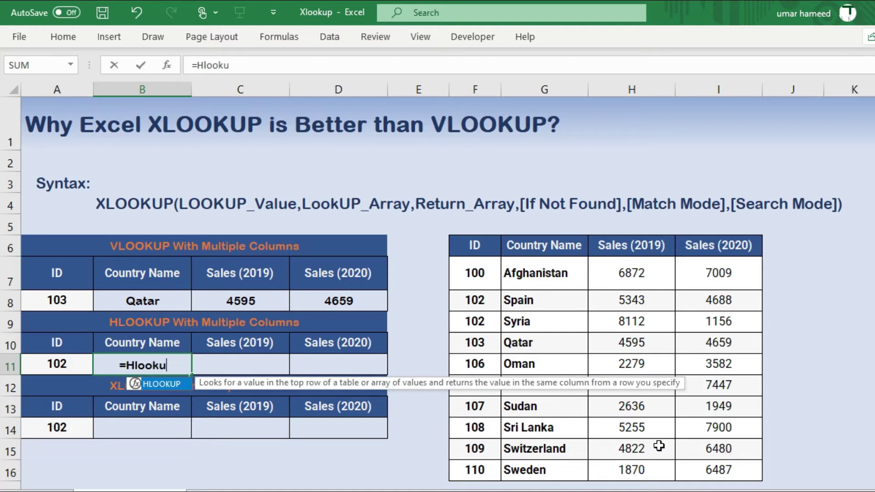
pyautogui.write('p(')
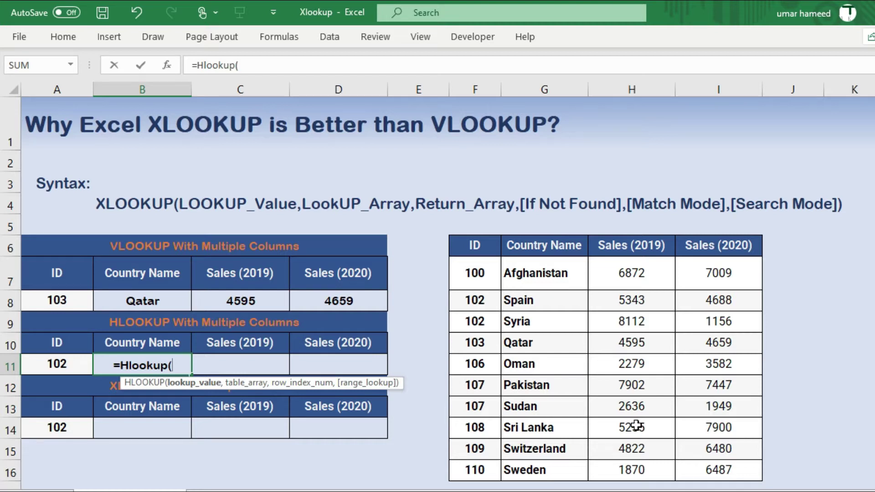
pyautogui.click(143, 345)
pyautogui.press('F4')
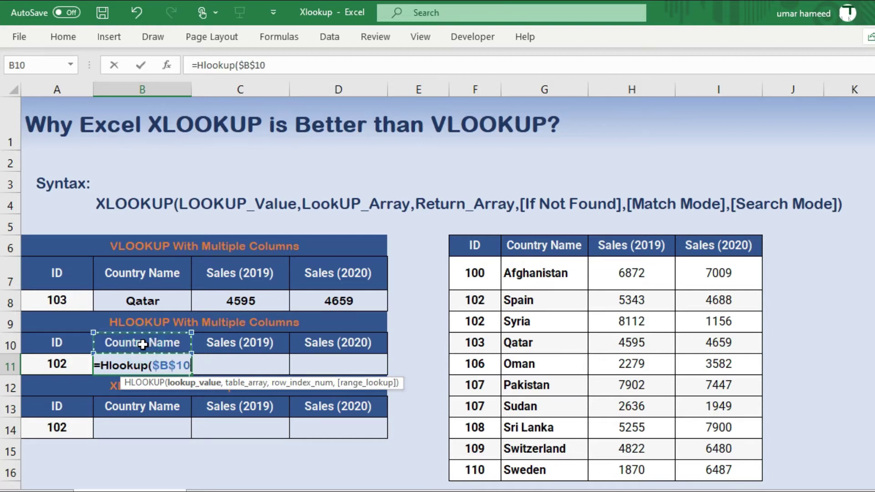
pyautogui.press('F4')
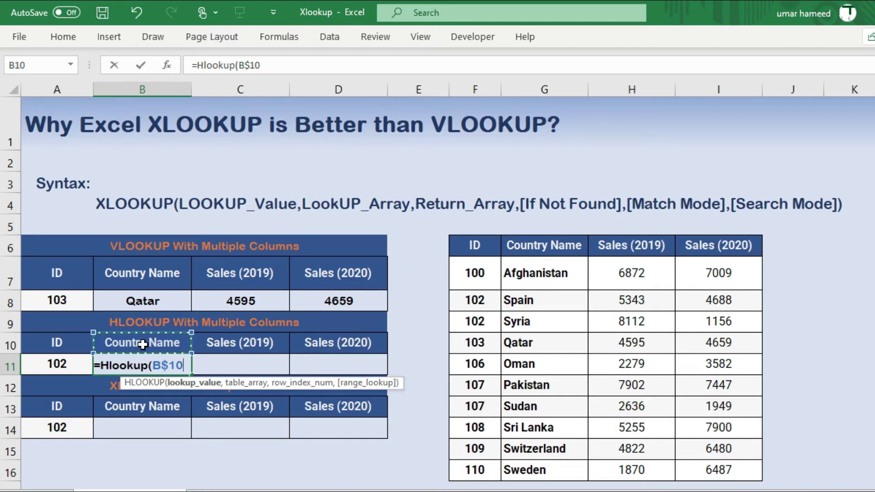
pyautogui.write(',')
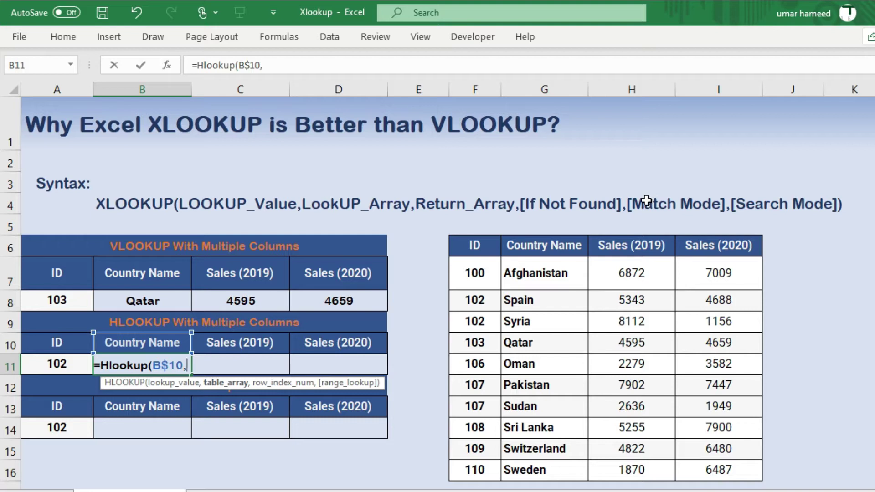
# Add the full data table including headers, $F$6:$I$16, as the absolute table array of the HLOOKUP in B11.
pyautogui.click(479, 249)
pyautogui.moveTo(480, 250); pyautogui.dragTo(743, 460)
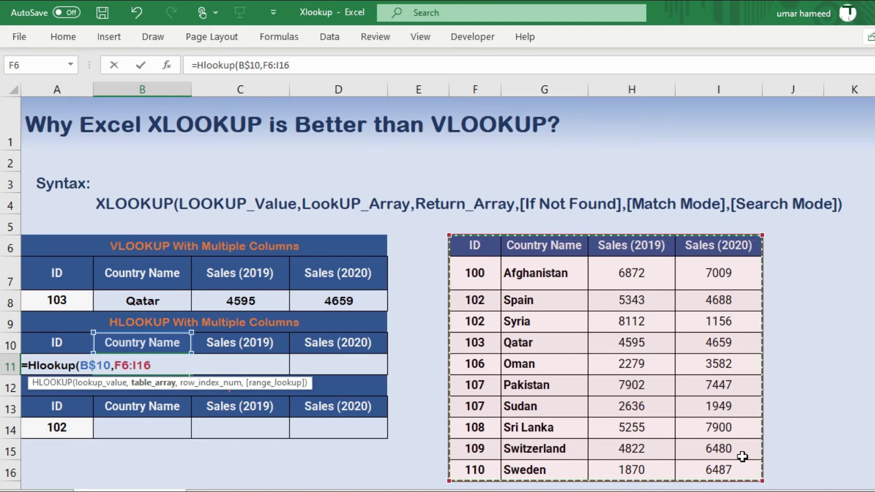
pyautogui.press('F4')
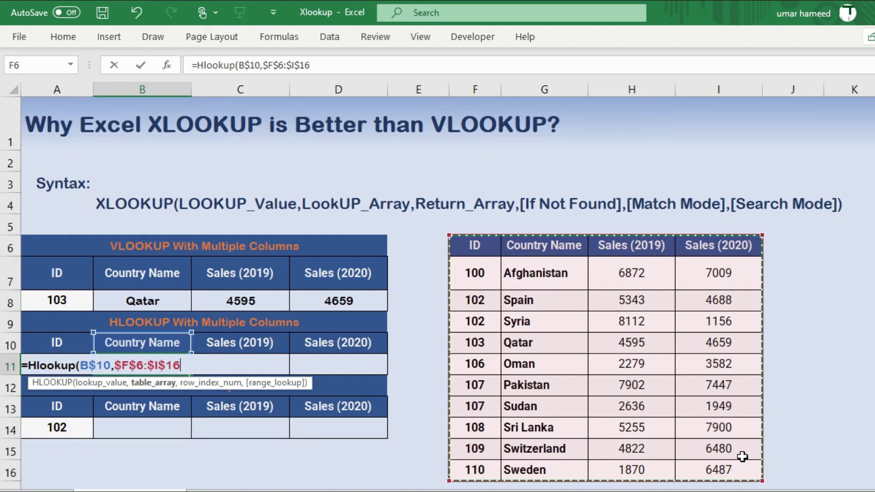
pyautogui.write(',')
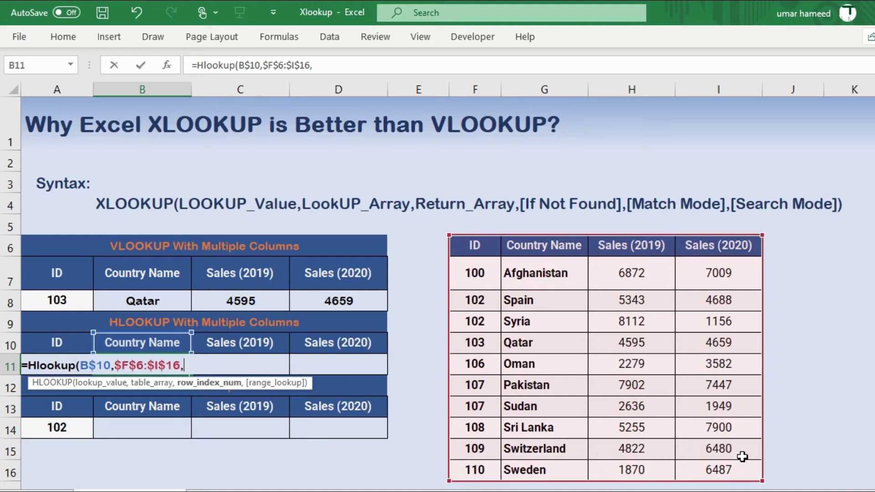
# Nest a MATCH function as the row index of the B11 formula, using $A11 with only the column locked as its lookup value.
pyautogui.write('mat')
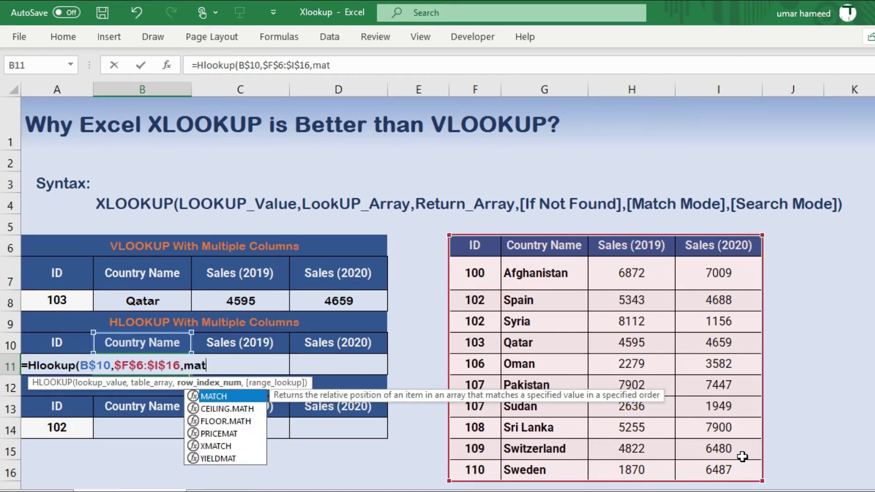
pyautogui.write('ch')
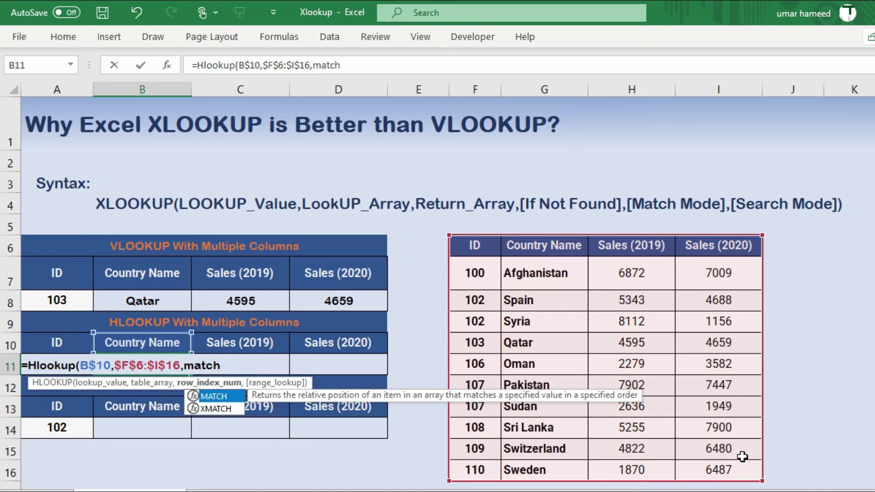
pyautogui.write('(')
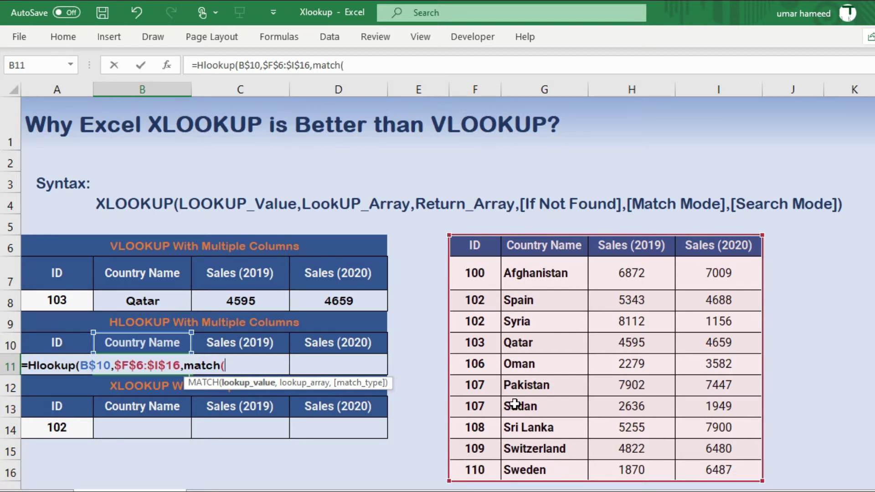
pyautogui.write('A')
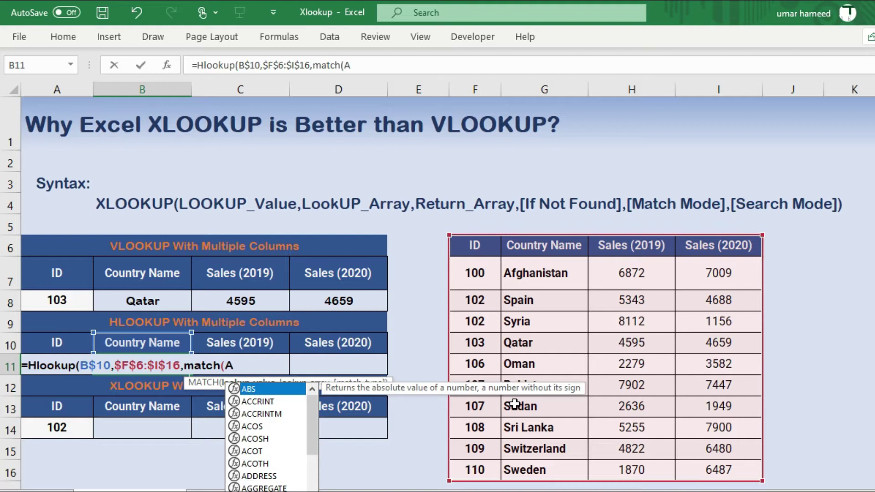
pyautogui.write('11')
pyautogui.press('F4')
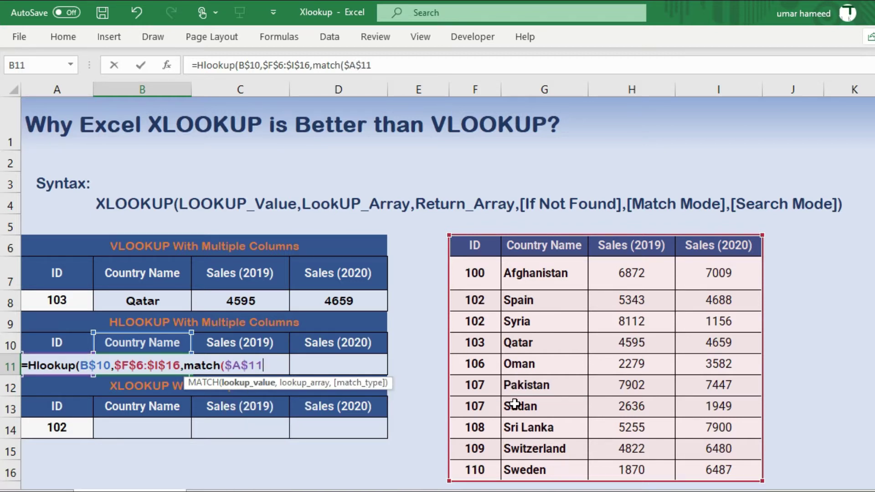
pyautogui.press('F4')
pyautogui.press('F4')
pyautogui.write(',')
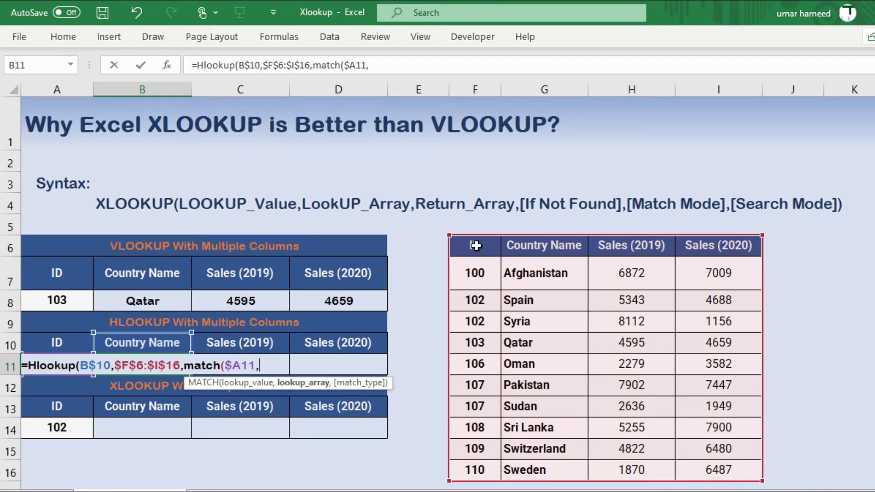
# Complete the B11 formula with $F$6:$F$16 and exact match 0 in MATCH, and 0 as the HLOOKUP range lookup.
pyautogui.moveTo(476, 246); pyautogui.dragTo(464, 470)
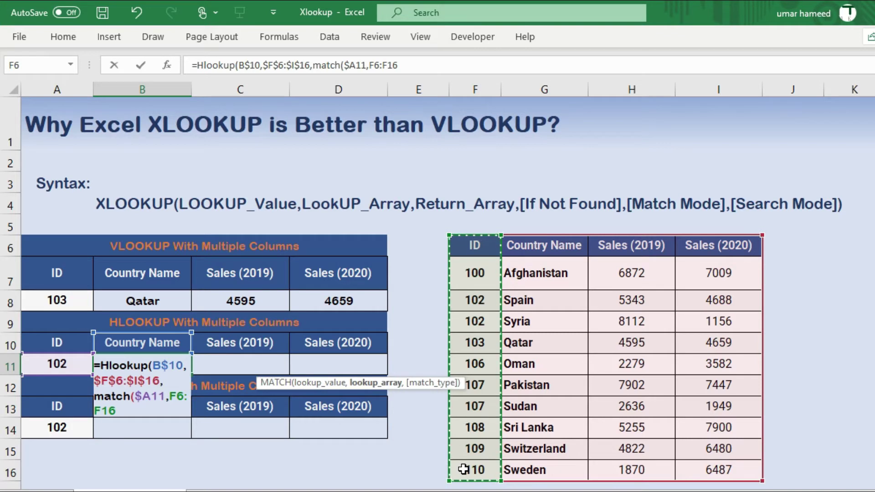
pyautogui.press('F4')
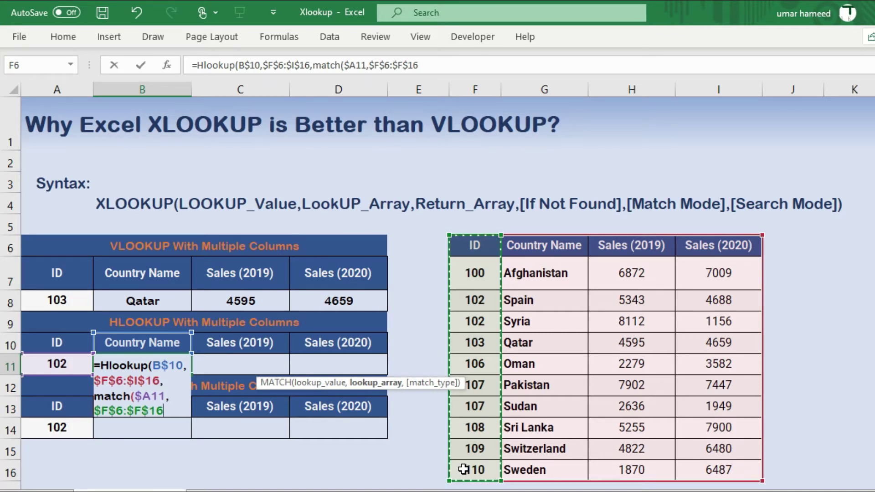
pyautogui.write(',0')
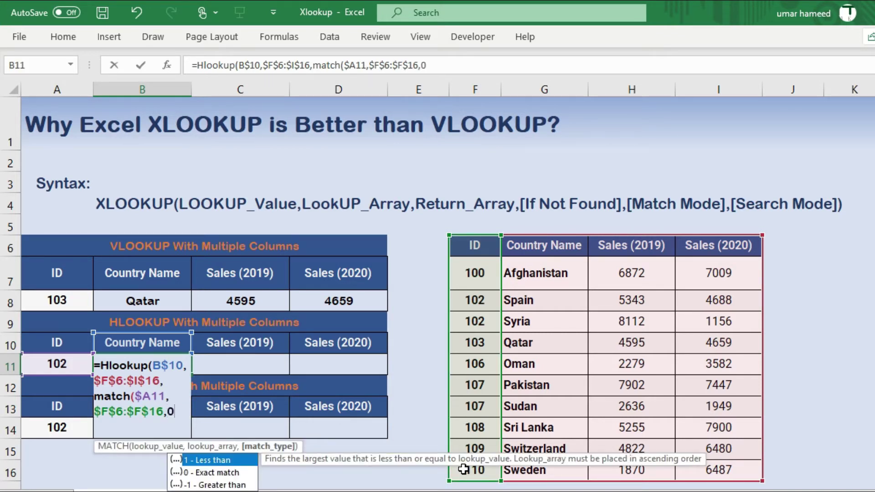
pyautogui.write('),')
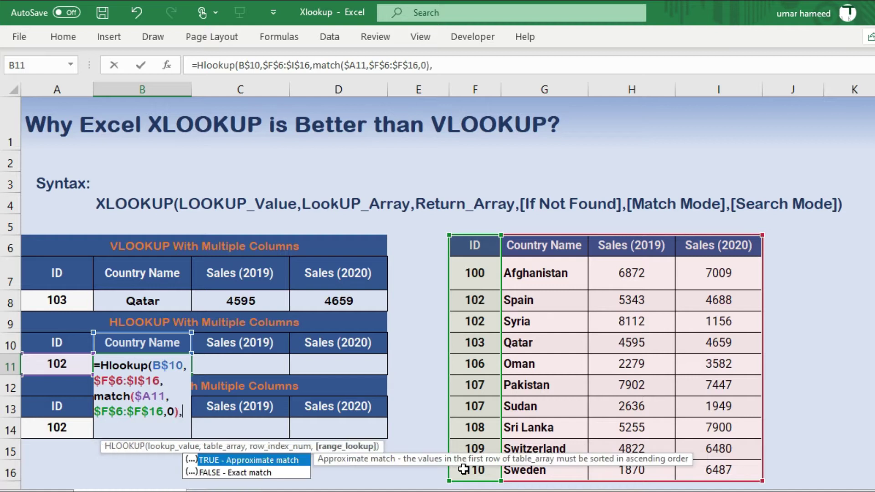
pyautogui.write('0)')
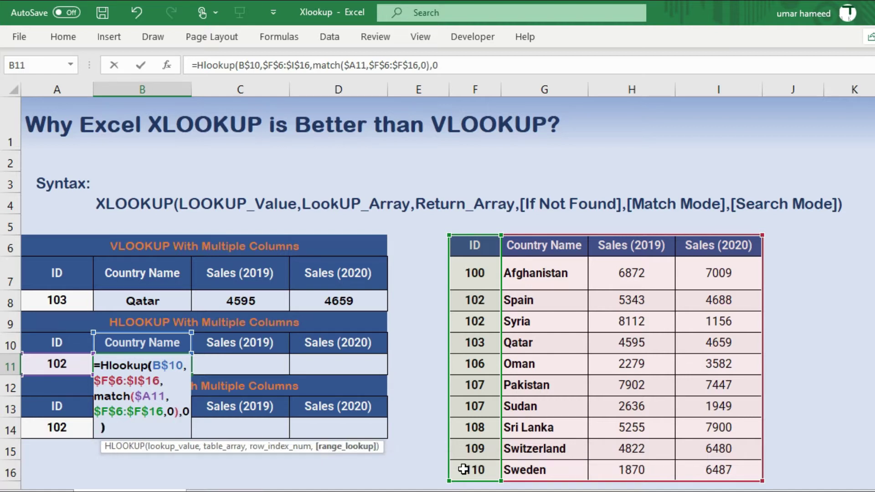
pyautogui.press('Return')
pyautogui.press('Up')
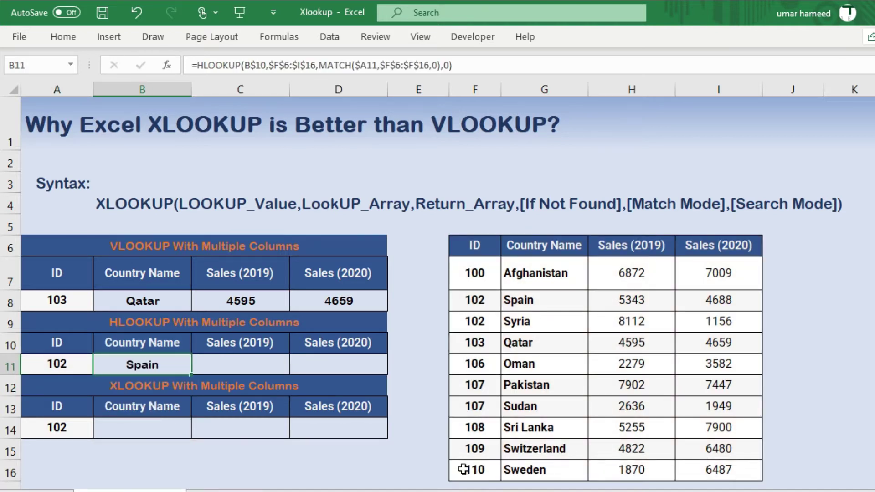
# Fill the HLOOKUP formula from B11 across to the Sales (2019) and Sales (2020) cells, C11 and D11.
pyautogui.hotkey('shift', 'Right')
pyautogui.hotkey('shift', 'Right')
pyautogui.press('F2')
pyautogui.hotkey('ctrl', 'Return')
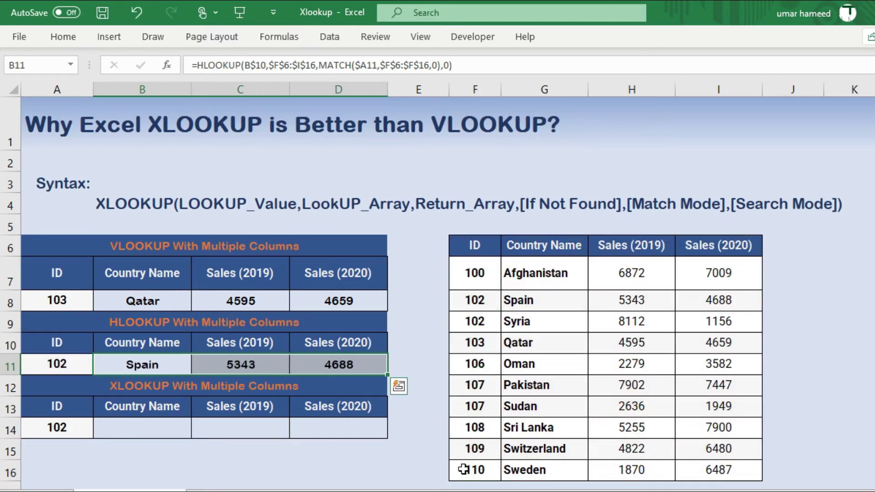
# Set the HLOOKUP section's ID in A11 to 103 and check the formula in B11.
pyautogui.press('Left')
pyautogui.write('103')
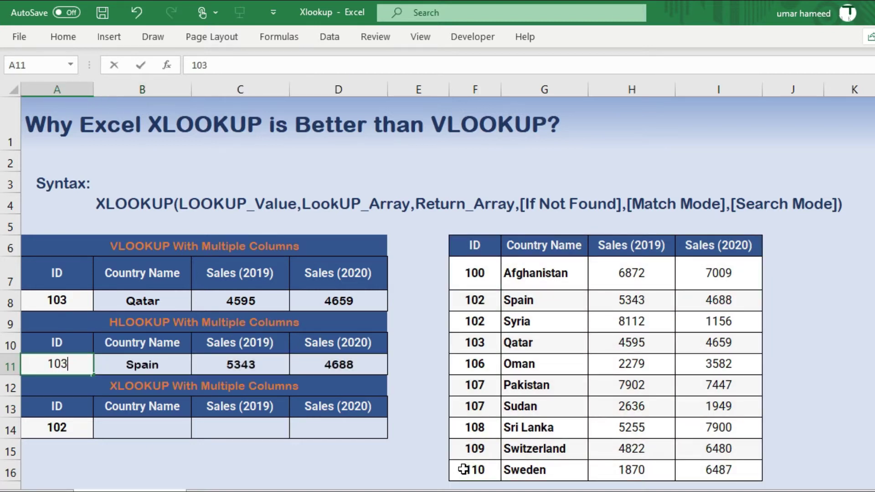
pyautogui.press('Return')
pyautogui.press('Down')
pyautogui.press('Down')
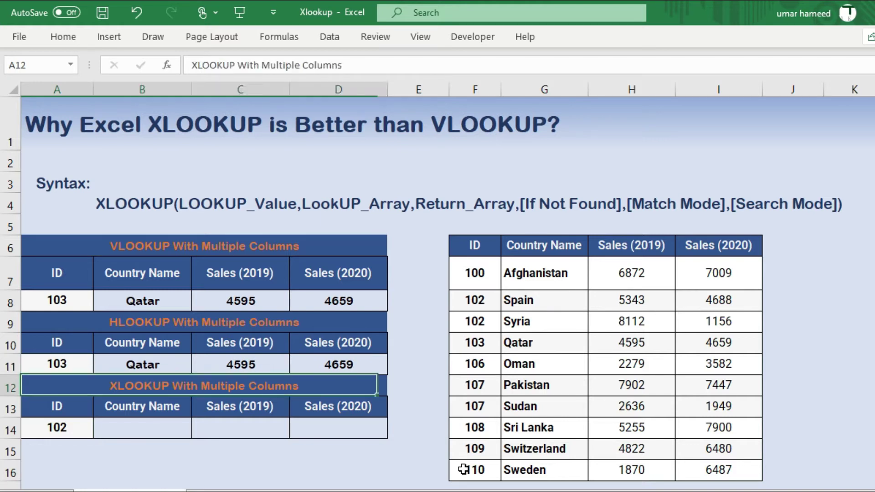
pyautogui.press('Up')
pyautogui.press('Up')
pyautogui.press('Right')
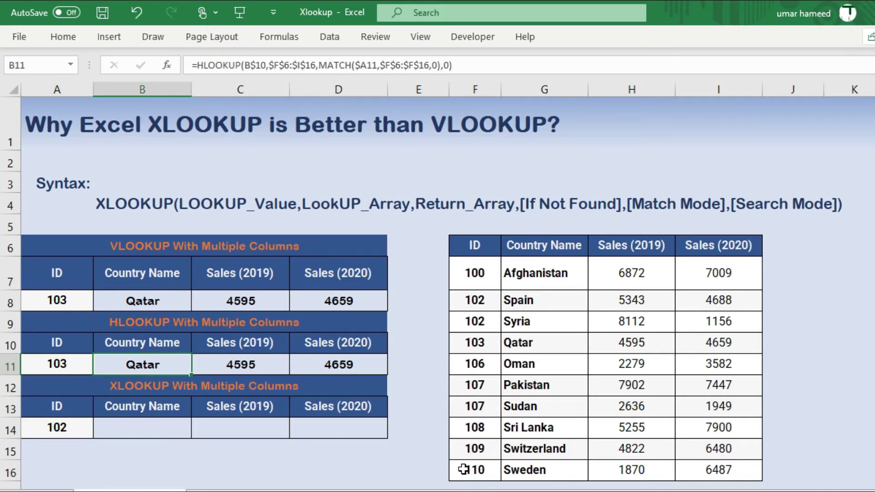
# Start an XLOOKUP formula in cell B14 with the ID in A14 as the lookup value.
pyautogui.press('Down')
pyautogui.press('Down')
pyautogui.press('Down')
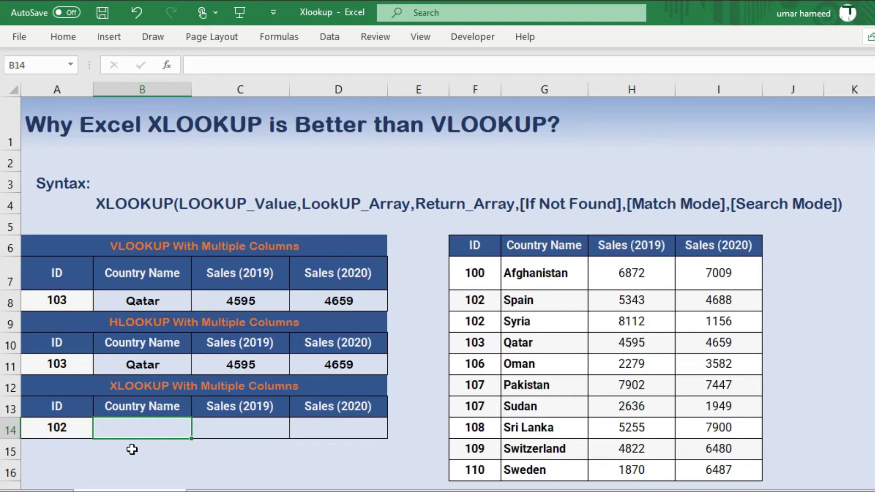
pyautogui.write('=')
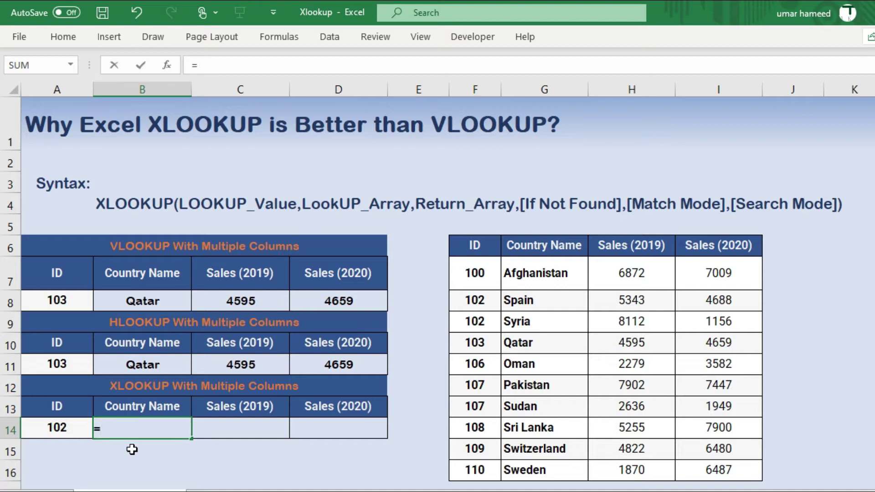
pyautogui.write('xlook')
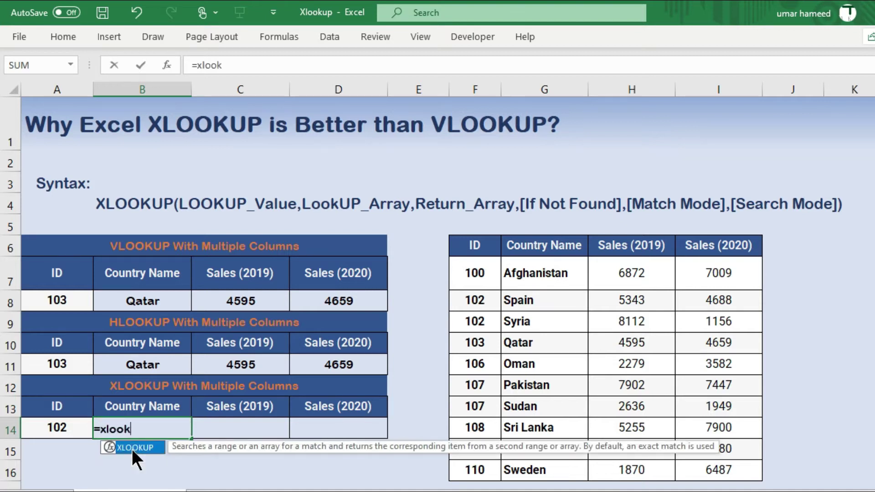
pyautogui.write('up(')
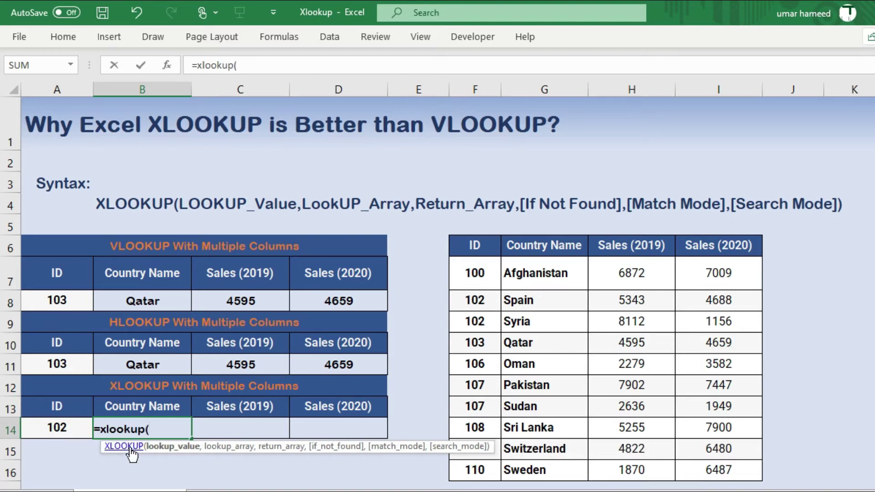
pyautogui.click(46, 431)
pyautogui.write(',')
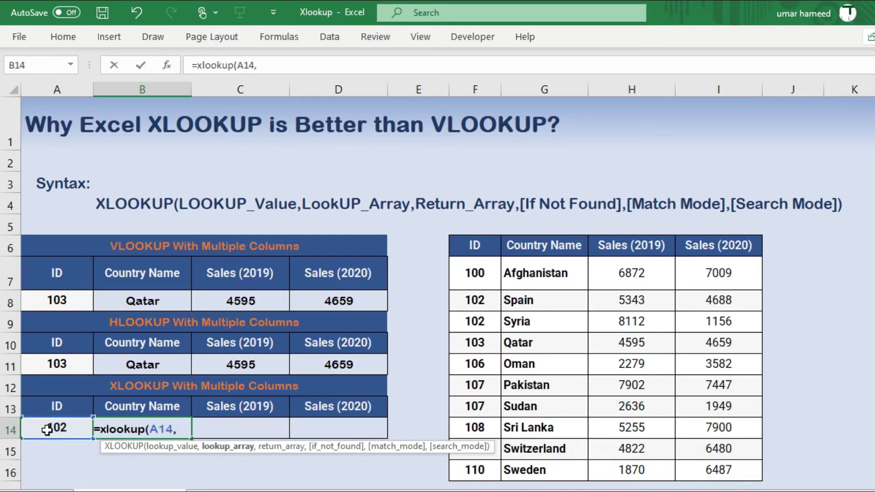
# Complete the B14 XLOOKUP with F6:F16 as the lookup array and the three-column range G6:I16 as the return array.
pyautogui.moveTo(474, 246); pyautogui.dragTo(463, 471)
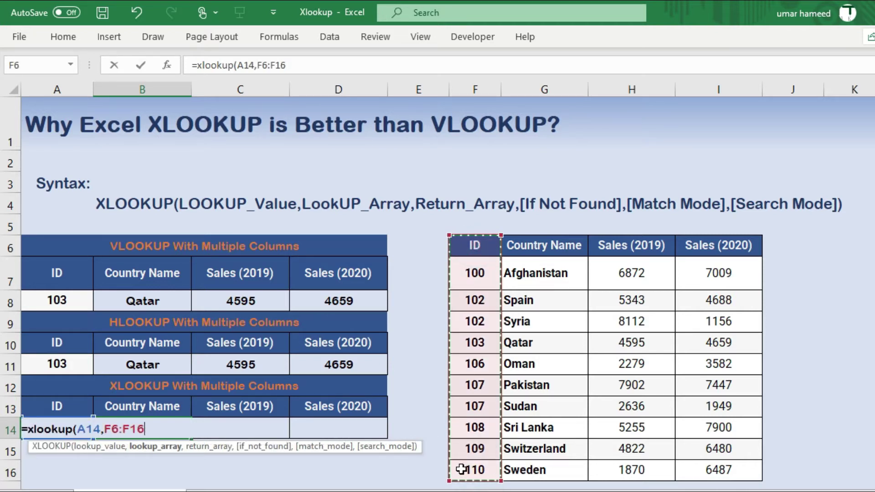
pyautogui.write(',')
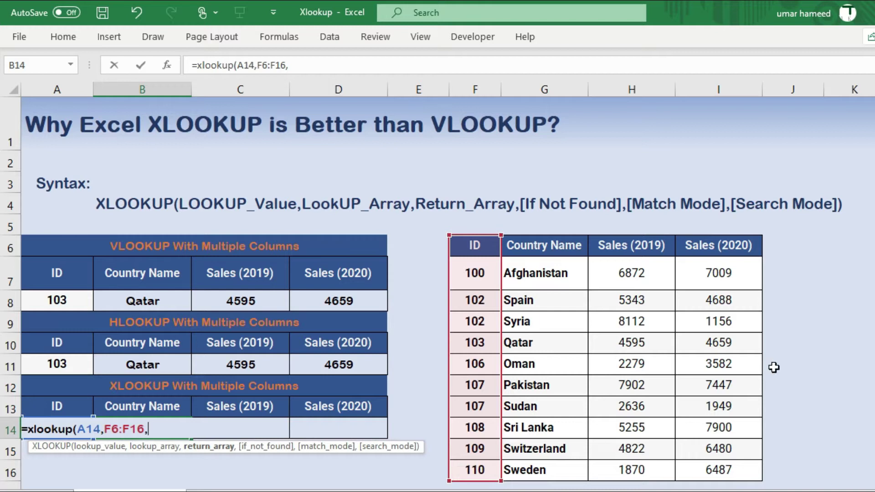
pyautogui.moveTo(563, 246); pyautogui.dragTo(719, 461)
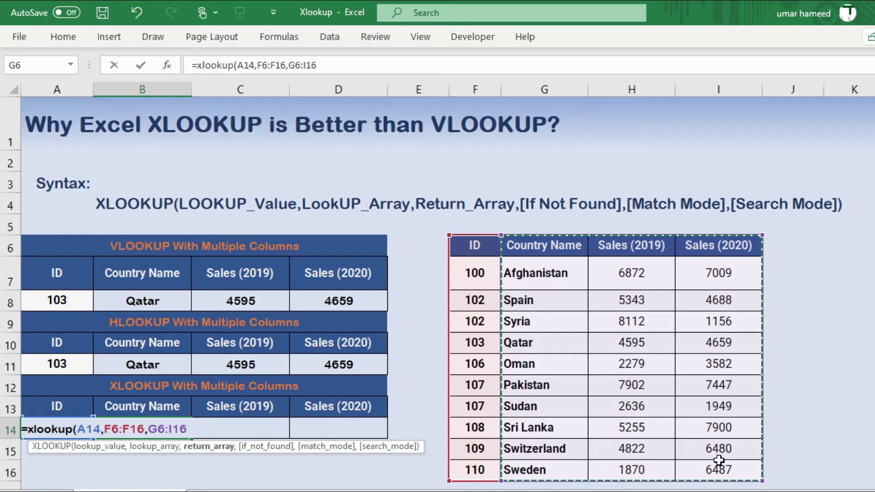
pyautogui.write(')')
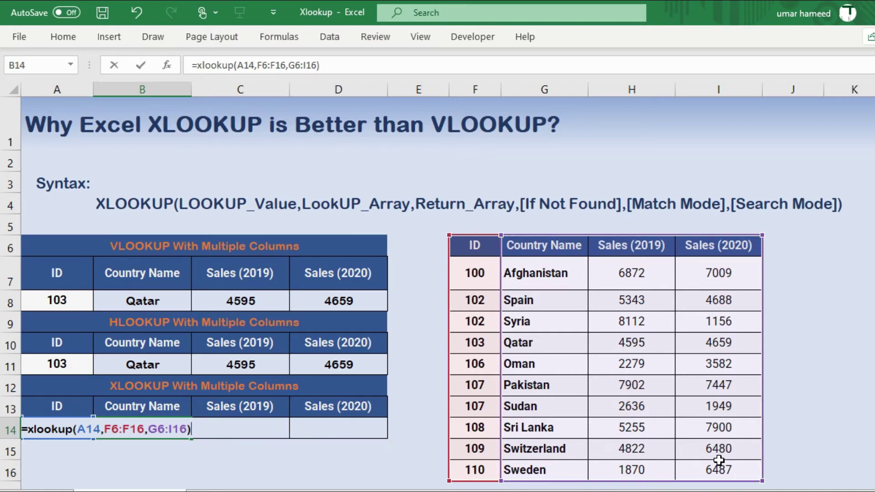
pyautogui.press('Return')
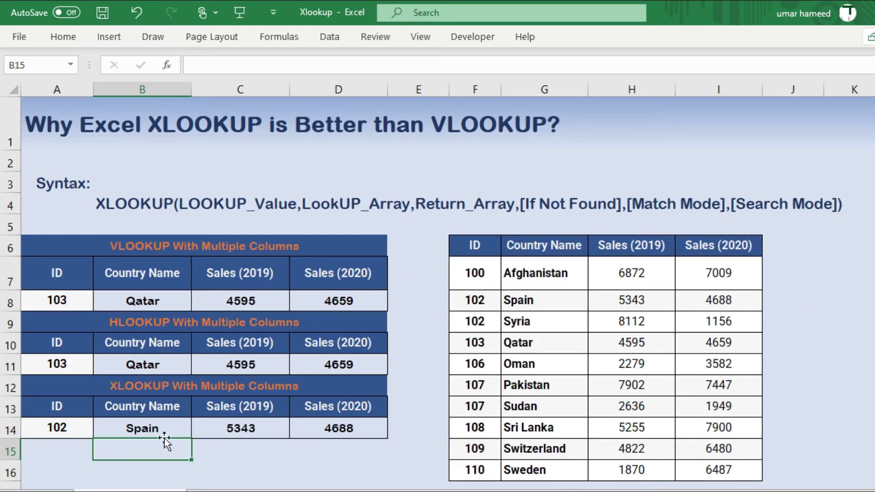
# Compare the HLOOKUP formulas in B11 and C11 with the XLOOKUP formula in B14.
pyautogui.click(158, 426)
pyautogui.click(155, 365)
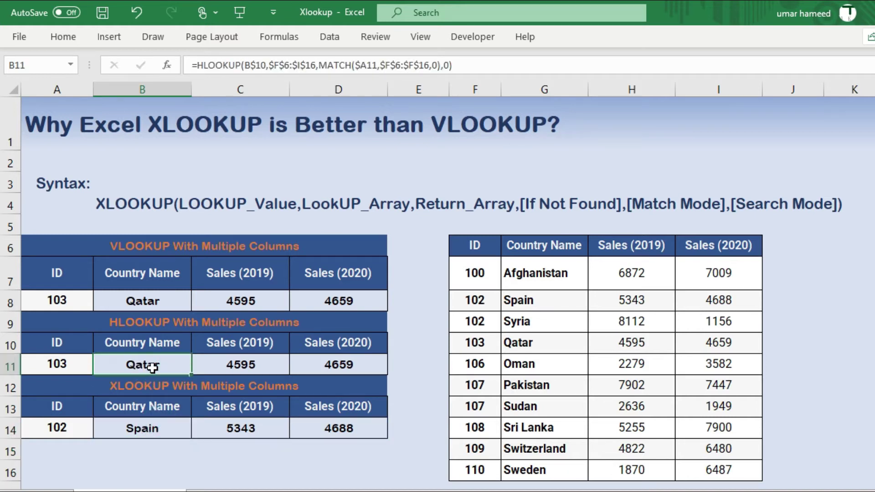
pyautogui.click(240, 360)
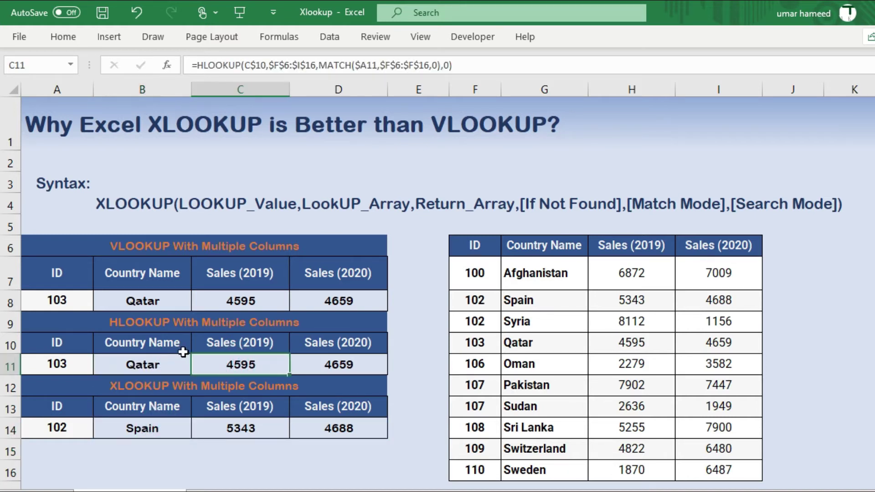
pyautogui.click(160, 363)
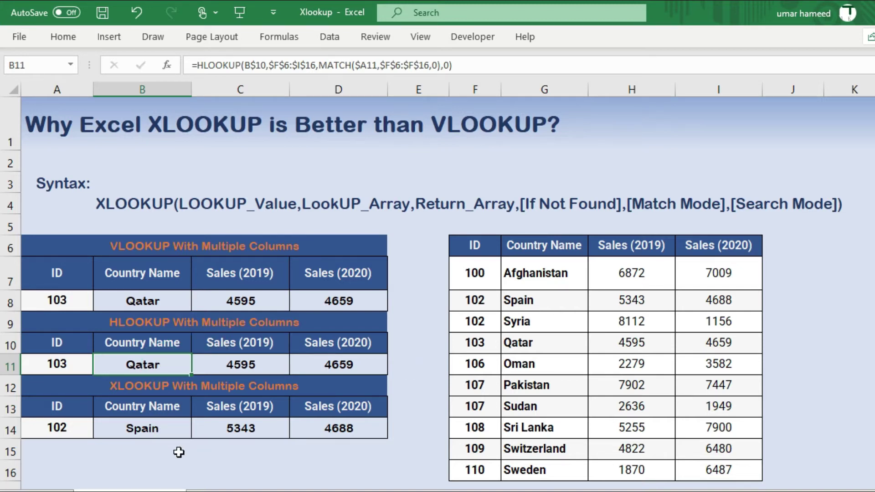
pyautogui.click(166, 430)
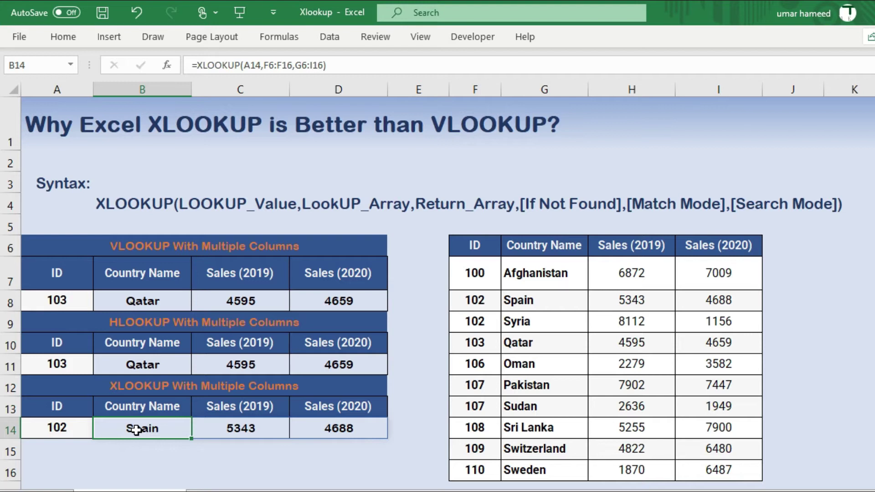
# Switch to the next worksheet, titled Vertical Lookup.
pyautogui.press('Up')
pyautogui.press('Up')
pyautogui.press('Up')
pyautogui.press('Up')
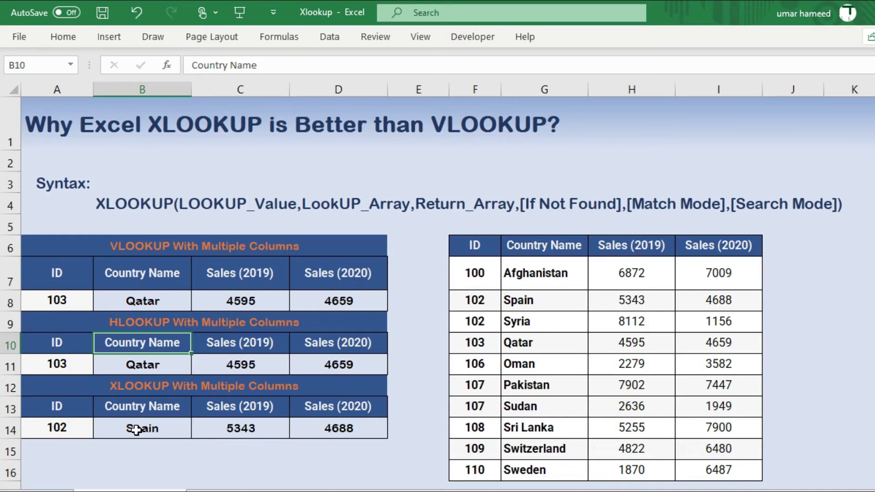
pyautogui.hotkey('ctrl', 'pagedown')
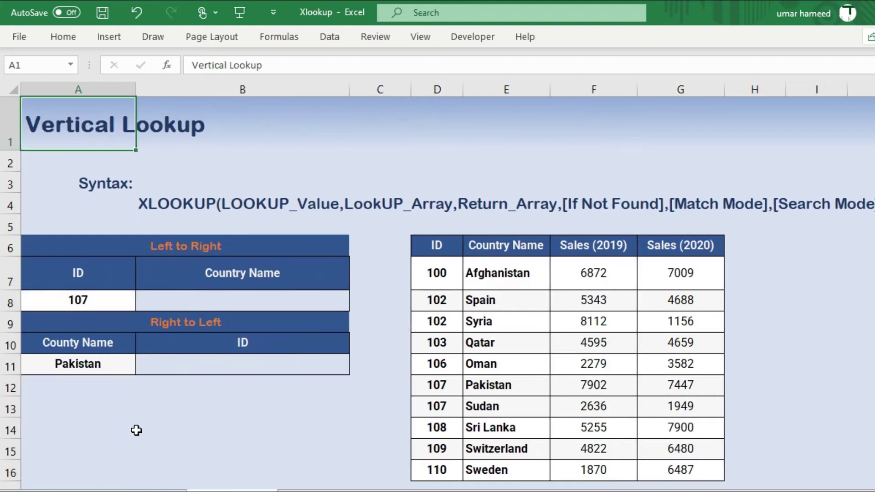
# Examine the left-to-right lookup cells A8 and B8 and the ID column of the country data table.
pyautogui.press('Down')
pyautogui.press('Down')
pyautogui.press('Down')
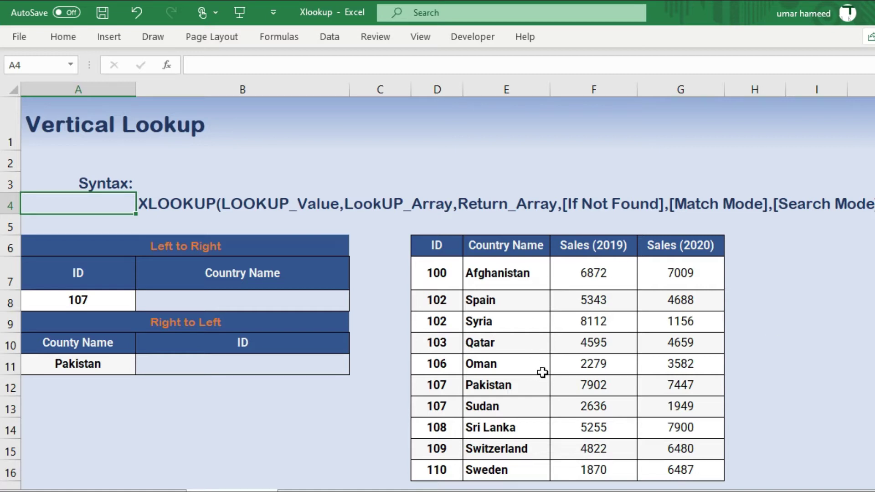
pyautogui.click(91, 299)
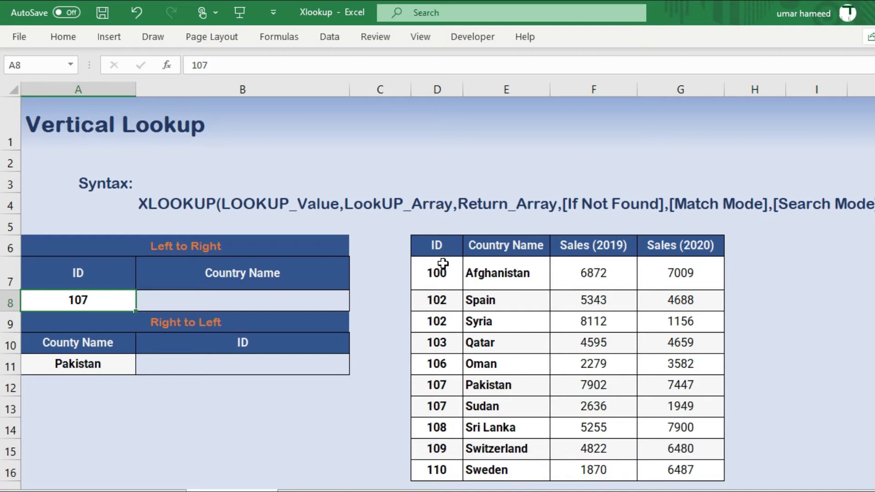
pyautogui.click(261, 298)
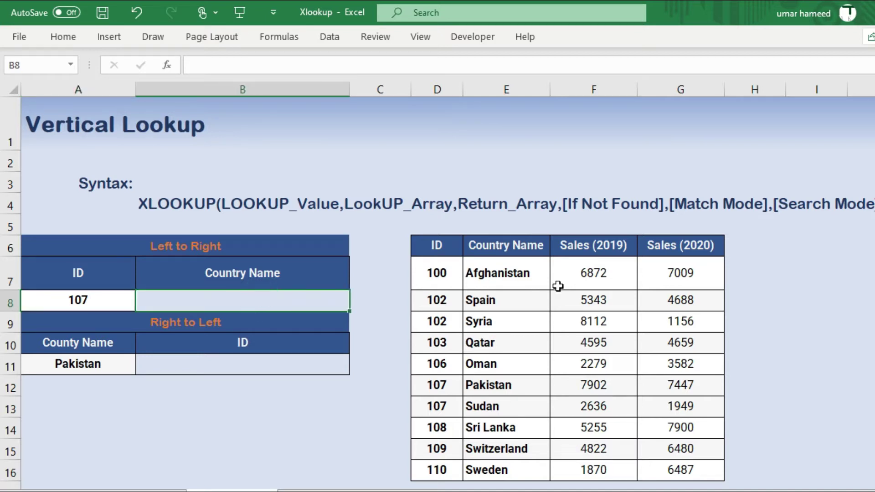
pyautogui.moveTo(449, 274); pyautogui.dragTo(439, 416)
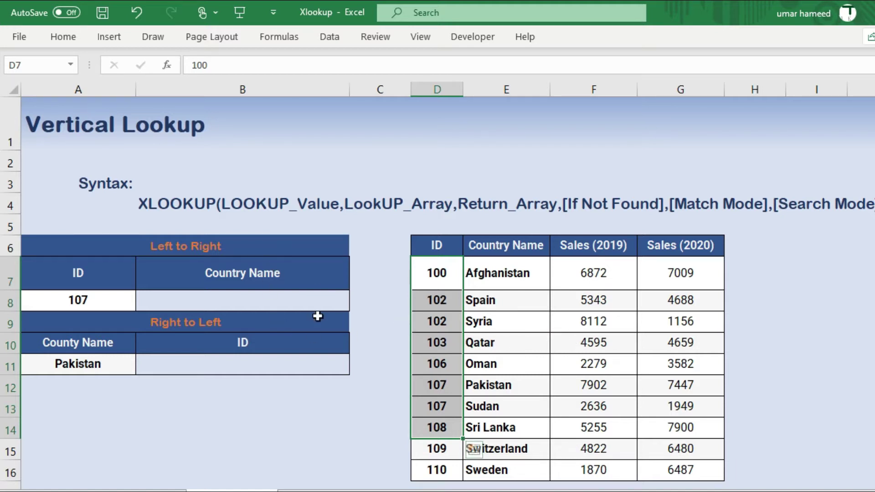
# Start an XLOOKUP formula in cell B8 with the ID in A8 as the lookup value.
pyautogui.click(243, 307)
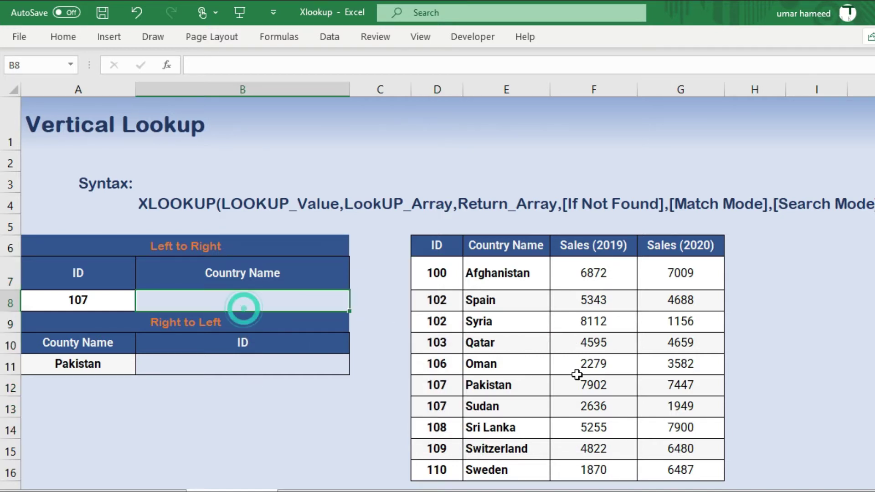
pyautogui.write('=')
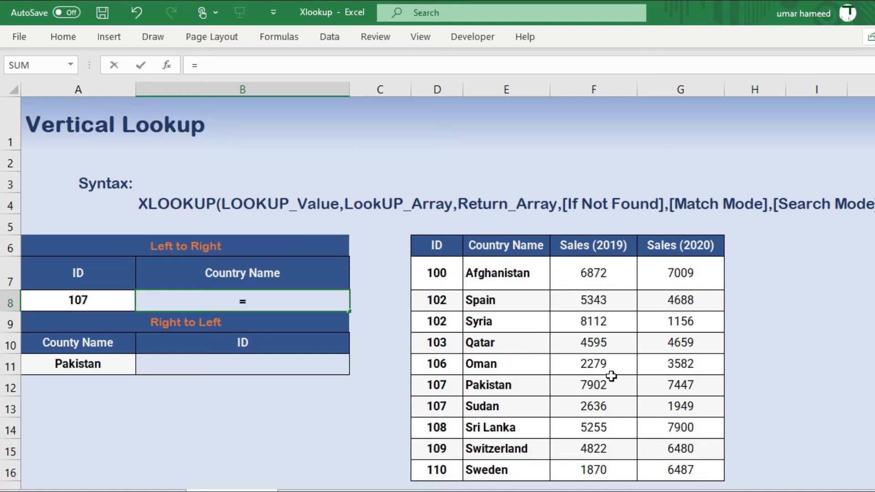
pyautogui.write('v')
pyautogui.press('BackSpace')
pyautogui.write('x')
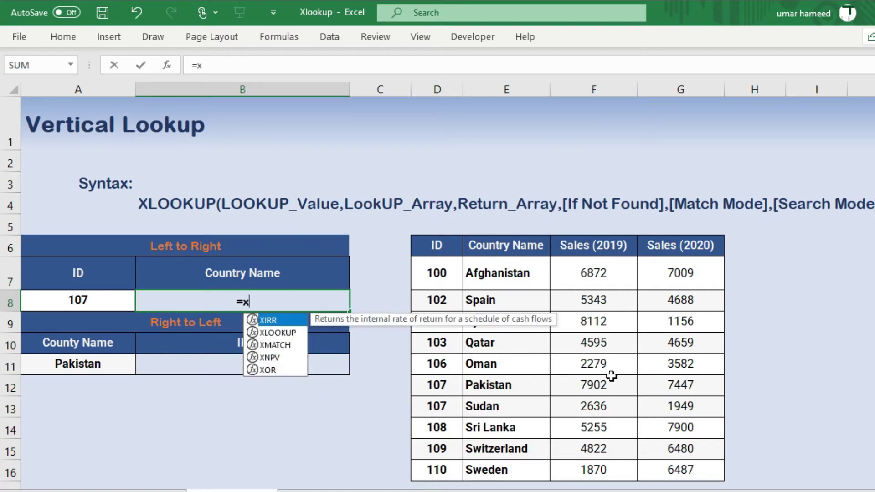
pyautogui.write('lookup')
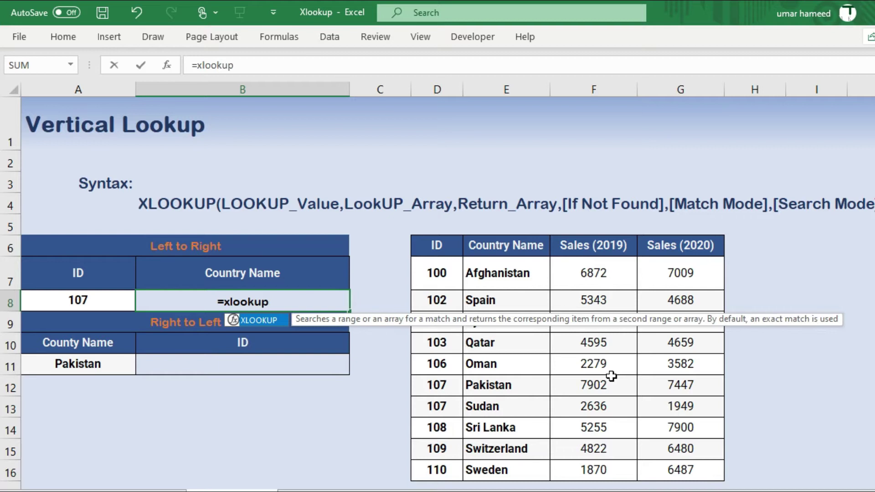
pyautogui.write('(')
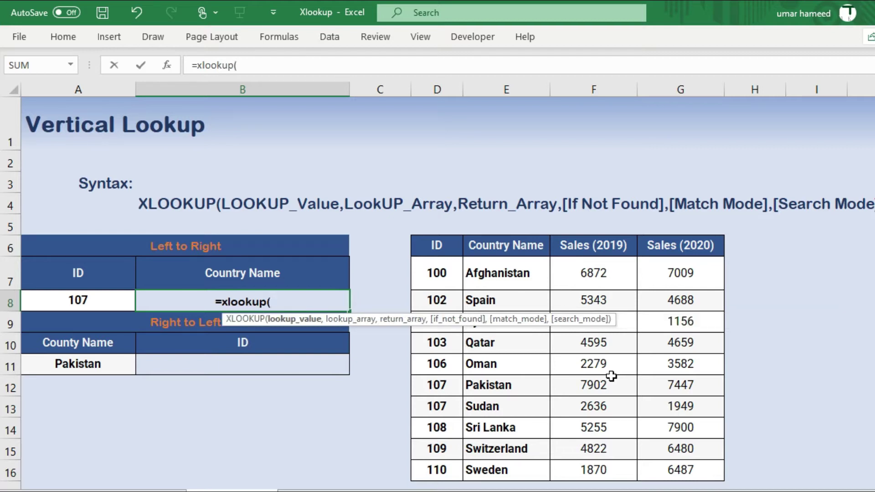
pyautogui.click(94, 301)
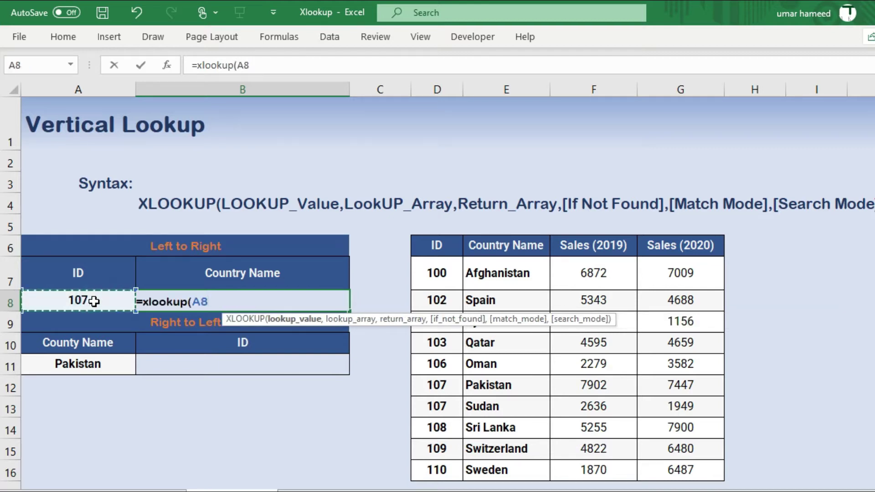
pyautogui.write(',')
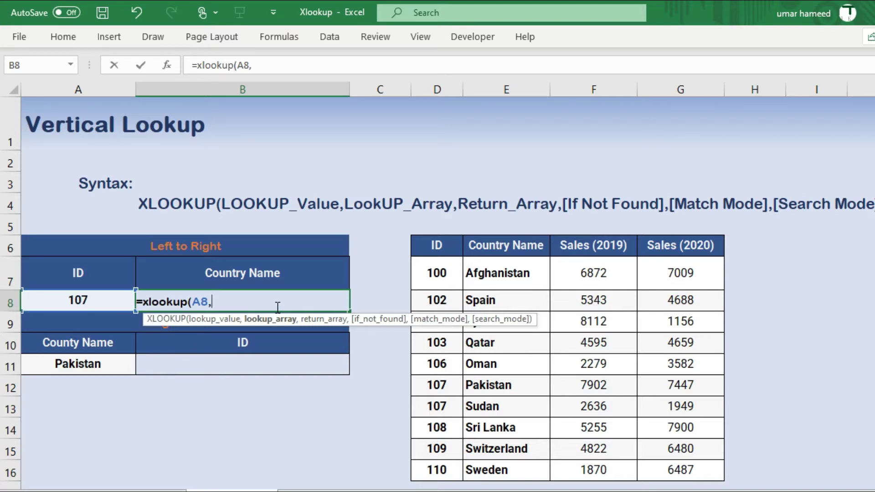
# Complete the B8 XLOOKUP with D6:D16 as the lookup array and E6:E16 as the return array.
pyautogui.moveTo(439, 247); pyautogui.dragTo(453, 472)
pyautogui.write(',')
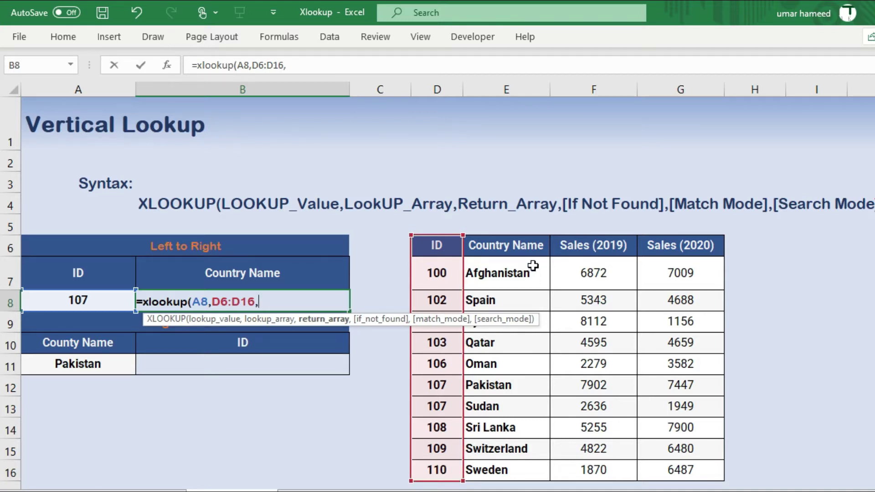
pyautogui.moveTo(524, 244); pyautogui.dragTo(495, 469)
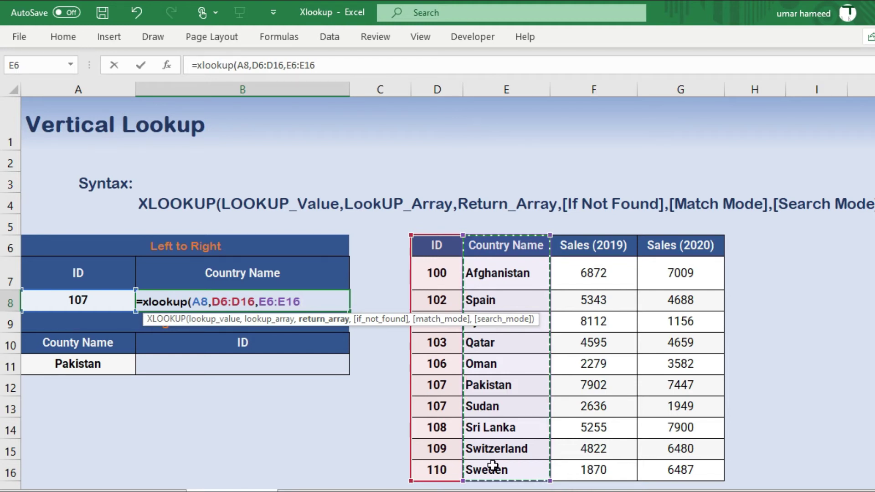
pyautogui.write(')')
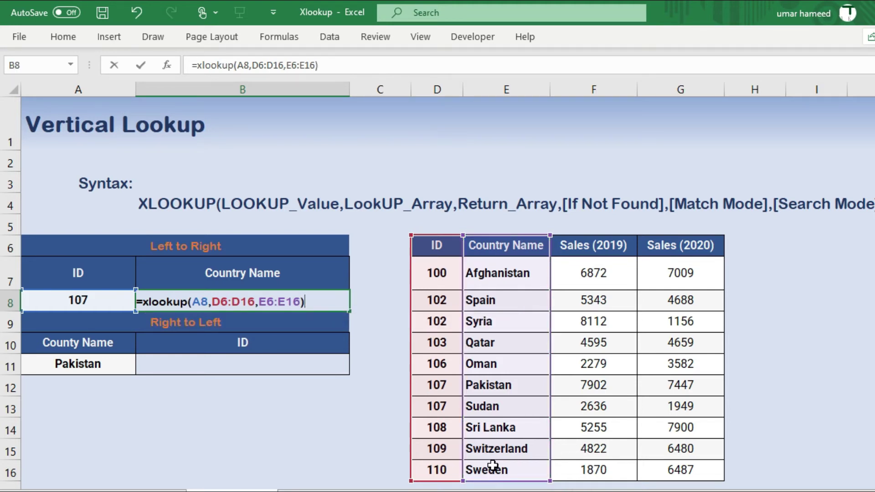
pyautogui.press('Return')
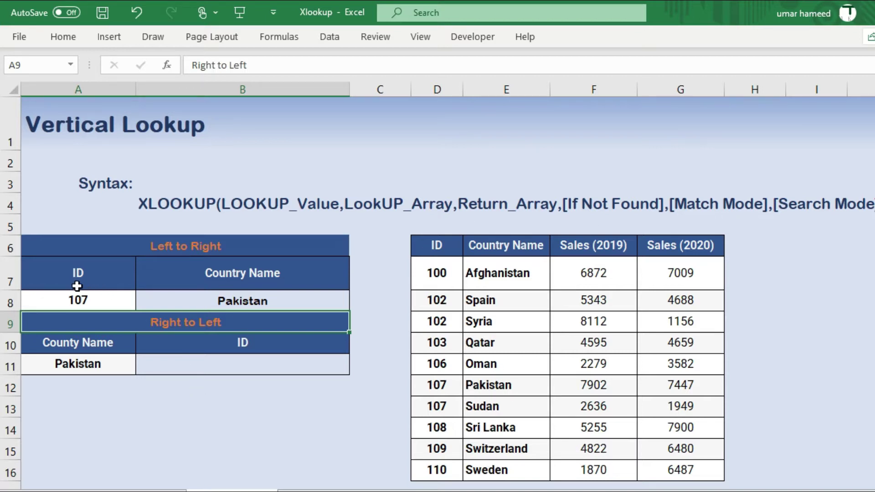
# Change the lookup ID in cell A8 to 109.
pyautogui.click(77, 300)
pyautogui.write('109')
pyautogui.press('Return')
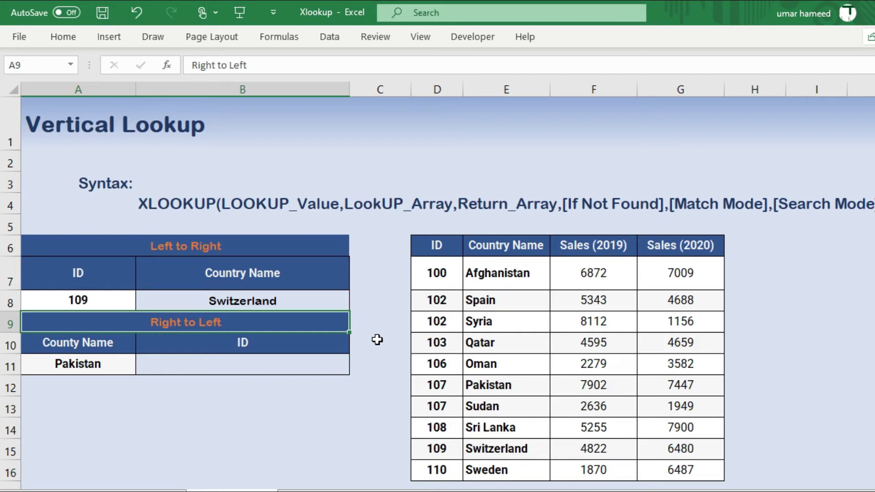
# Start an XLOOKUP formula in cell B11 with the country name in A11 as the lookup value.
pyautogui.press('Down')
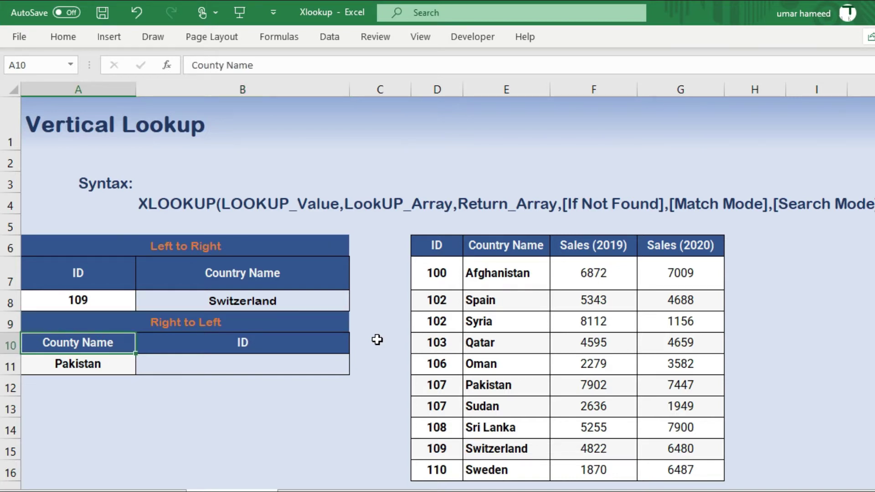
pyautogui.press('Down')
pyautogui.press('Right')
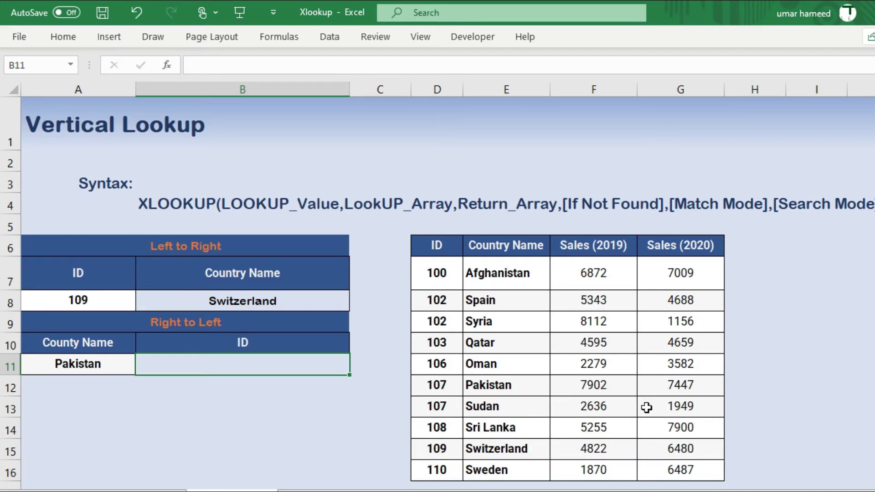
pyautogui.write('=x')
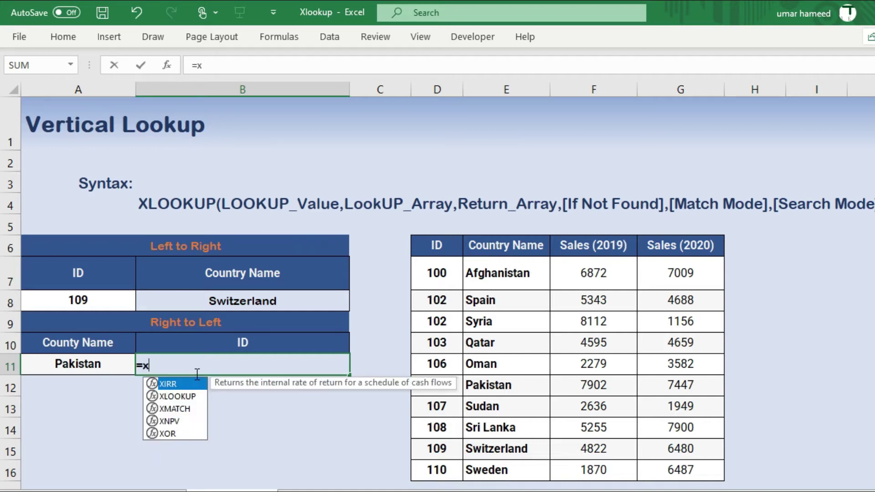
pyautogui.write('lookup(')
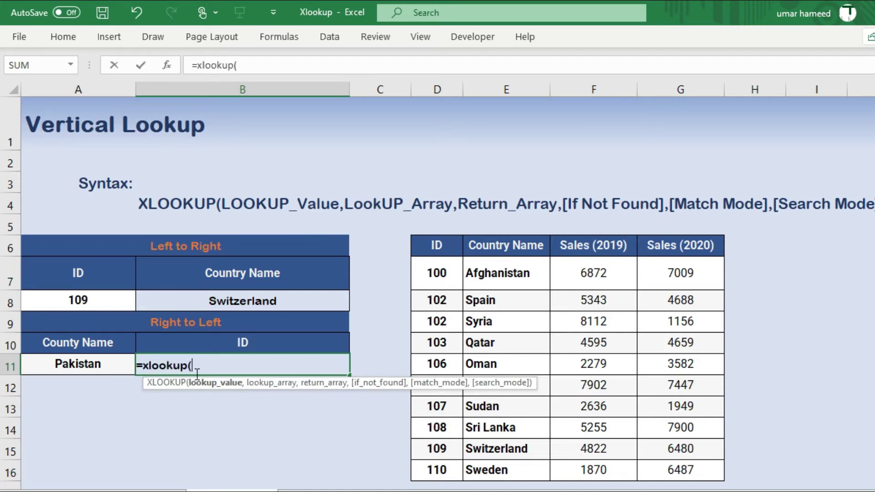
pyautogui.press('Left')
pyautogui.write(',')
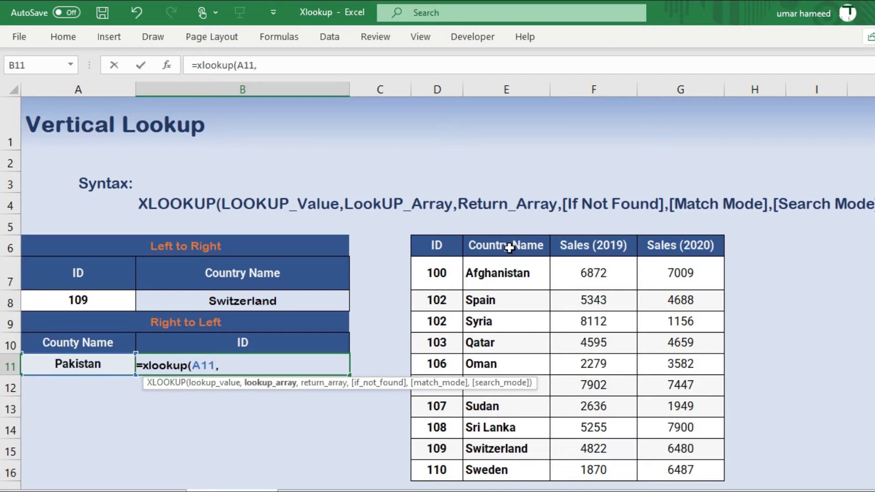
# Enter E6:E16 as the lookup array and D6:D160 as the return array in the B11 XLOOKUP.
pyautogui.moveTo(509, 247); pyautogui.dragTo(497, 415)
pyautogui.write(',')
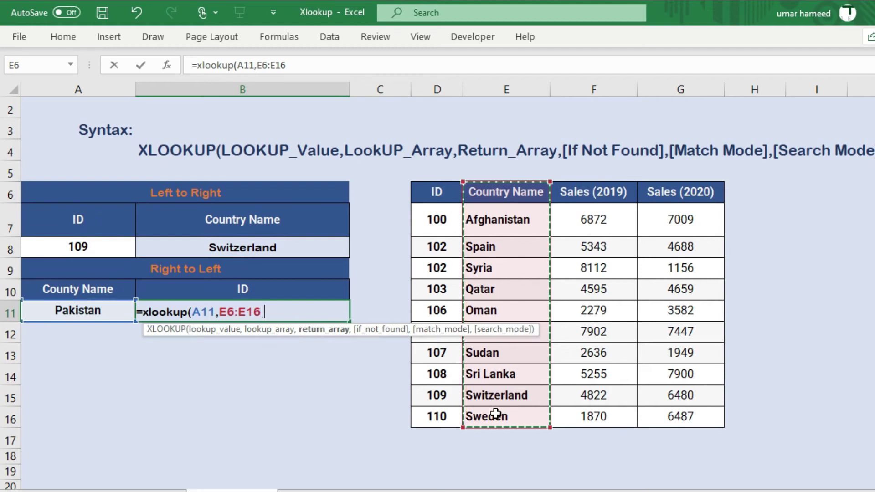
pyautogui.moveTo(435, 188); pyautogui.dragTo(423, 412)
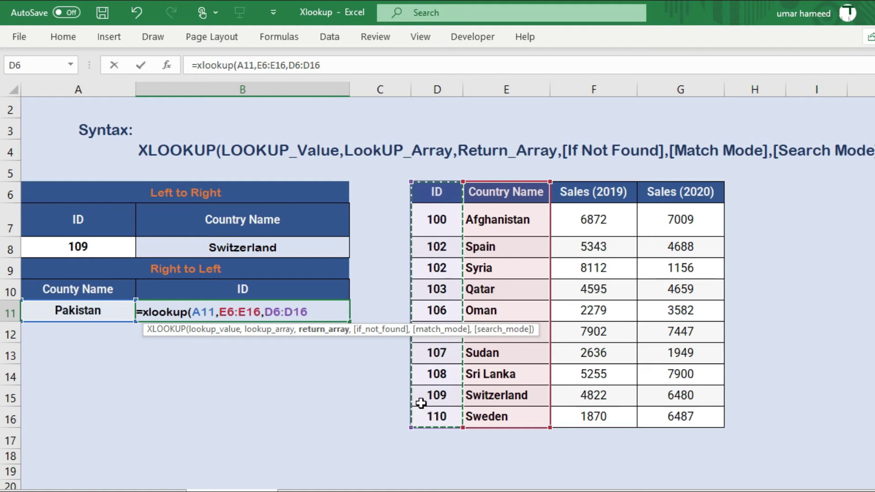
pyautogui.write(')')
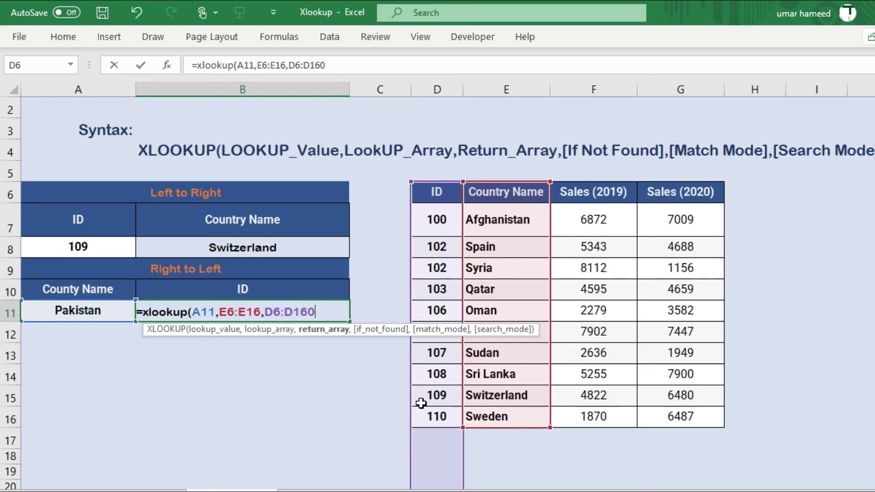
pyautogui.press('Return')
# Correct the return array in the B11 XLOOKUP formula to D6:D16.
pyautogui.press('Up')
pyautogui.press('Right')
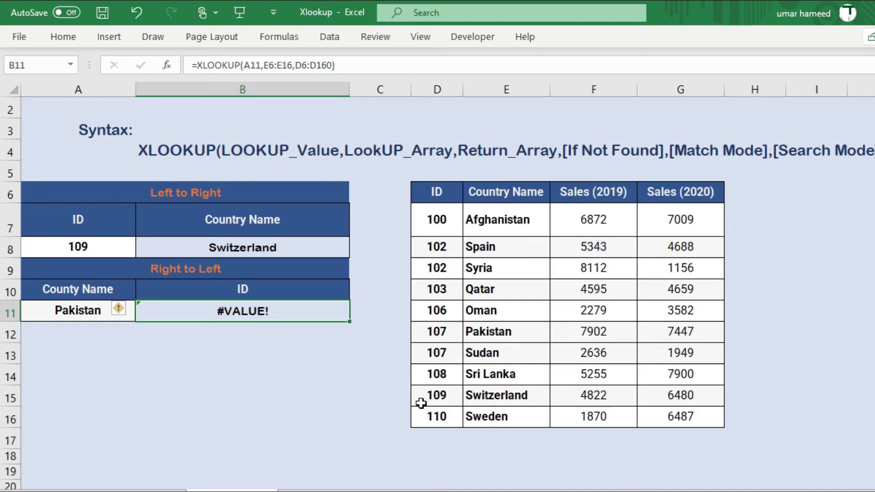
pyautogui.scroll(1, 319, 339)
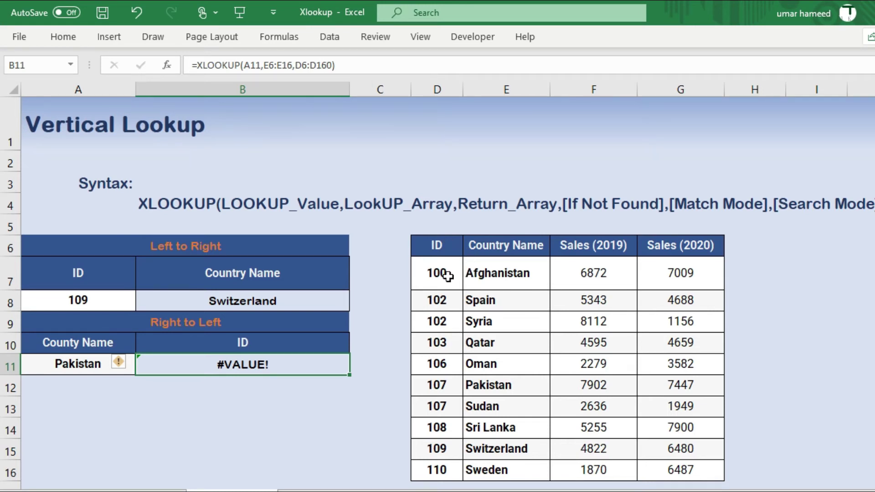
pyautogui.click(327, 68)
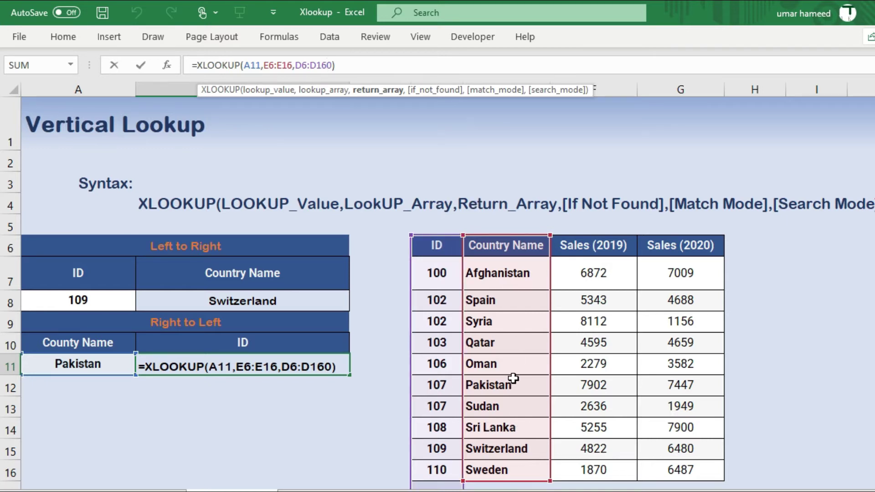
pyautogui.press('Delete')
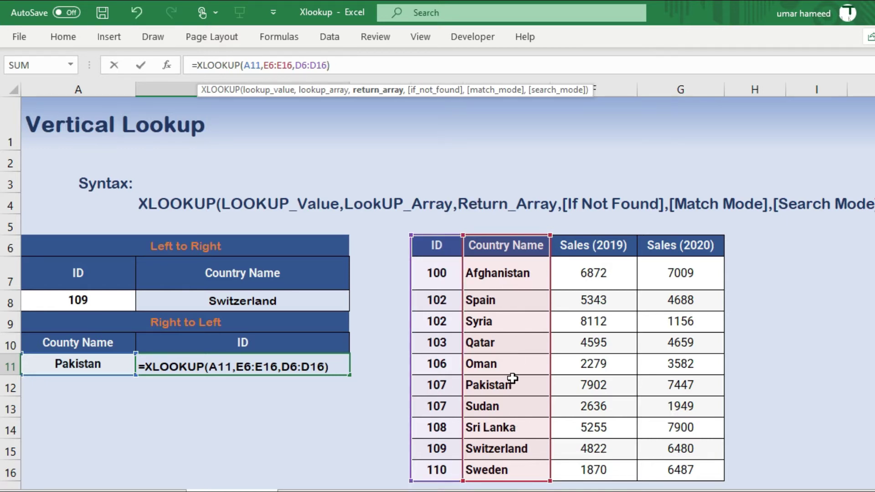
pyautogui.press('Return')
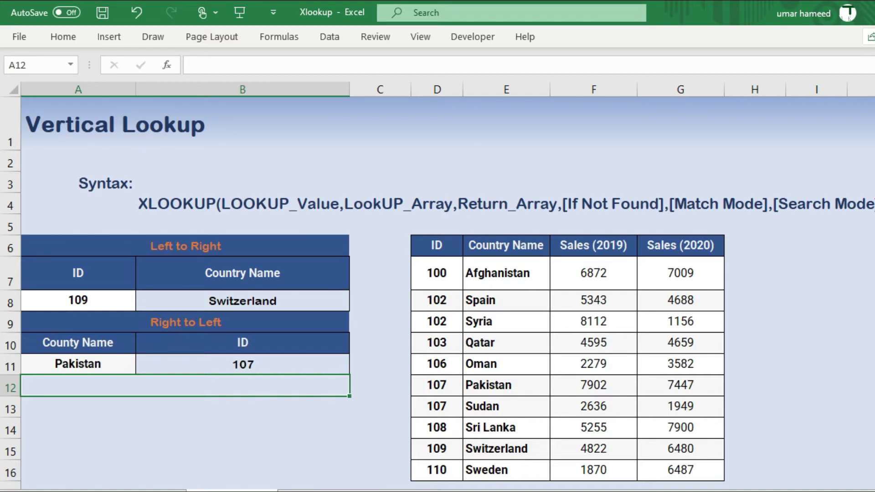
# On the horizontal lookup worksheet, start an XLOOKUP formula in A8 with the ID header in A7 as the lookup value.
pyautogui.click(313, 489)
pyautogui.click(97, 303)
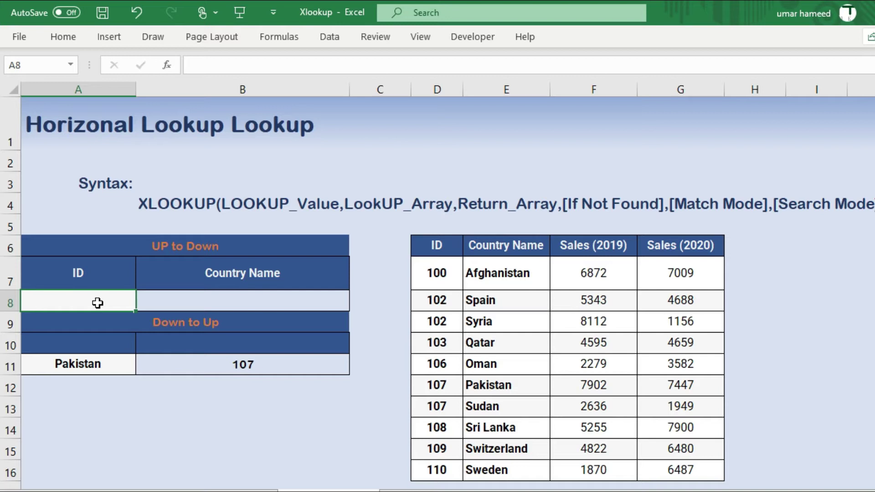
pyautogui.write('=xlo')
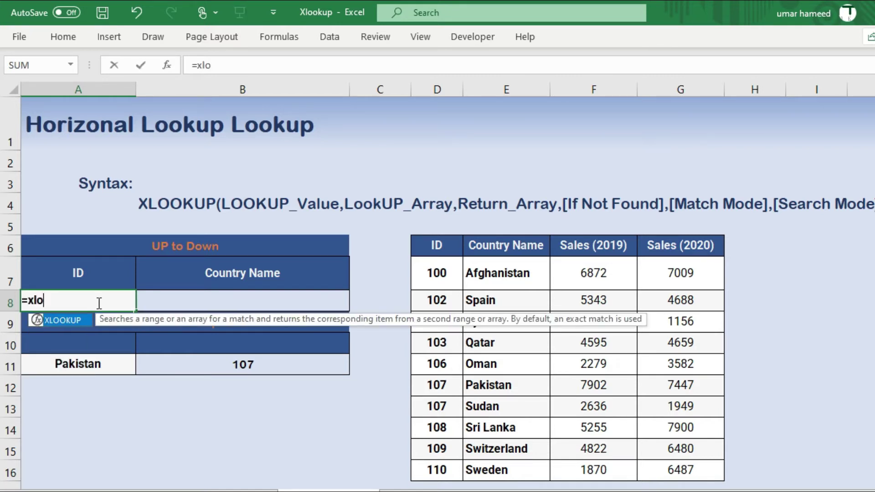
pyautogui.write('okup(')
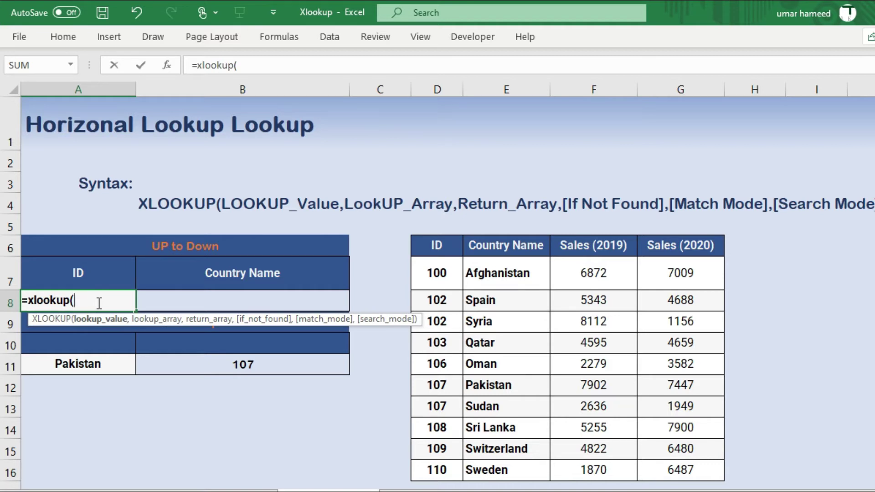
pyautogui.press('Up')
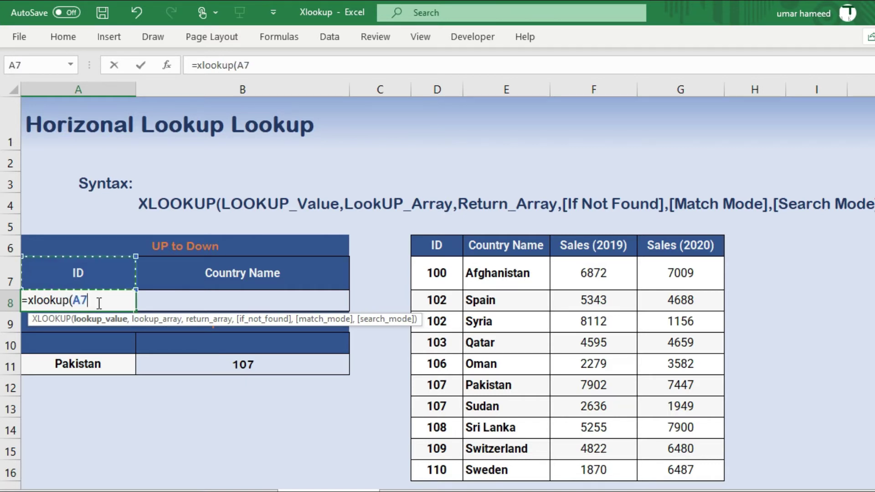
pyautogui.write(',')
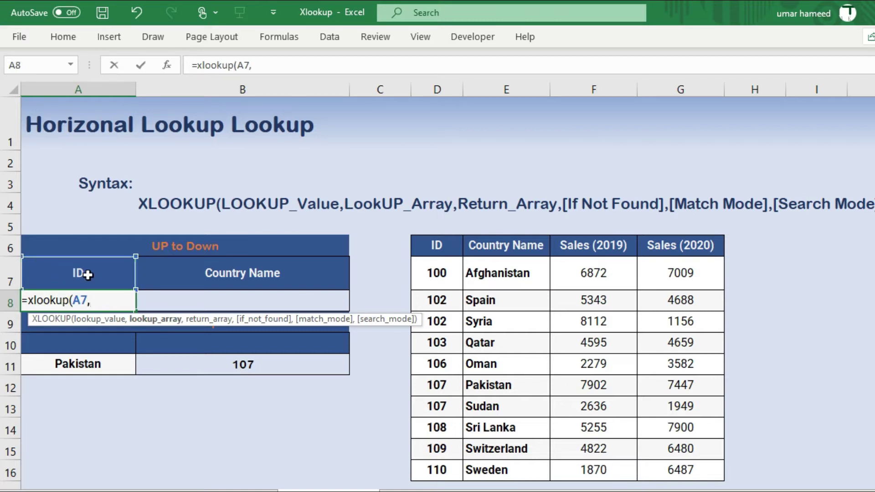
# Complete the XLOOKUP formula in A8 with D6:G6 as the lookup array and D12:G12 as the return array.
pyautogui.click(455, 242)
pyautogui.moveTo(456, 242); pyautogui.dragTo(703, 246)
pyautogui.click(668, 249)
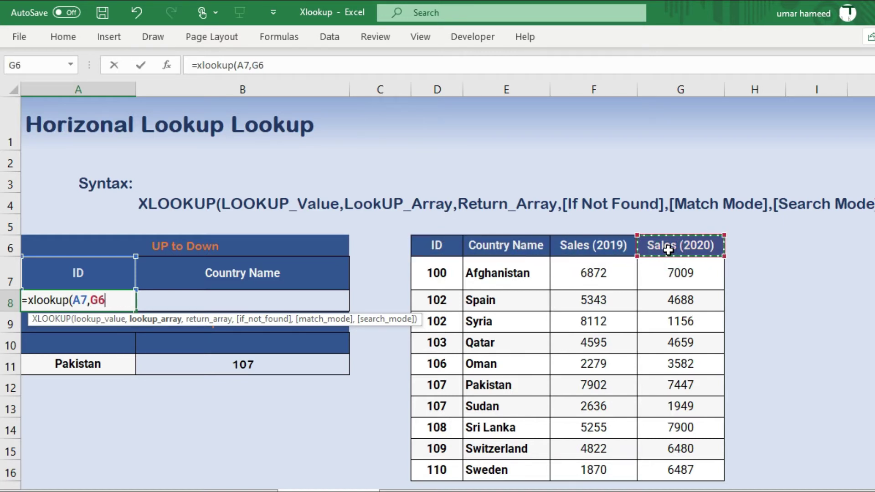
pyautogui.moveTo(445, 245); pyautogui.dragTo(682, 247)
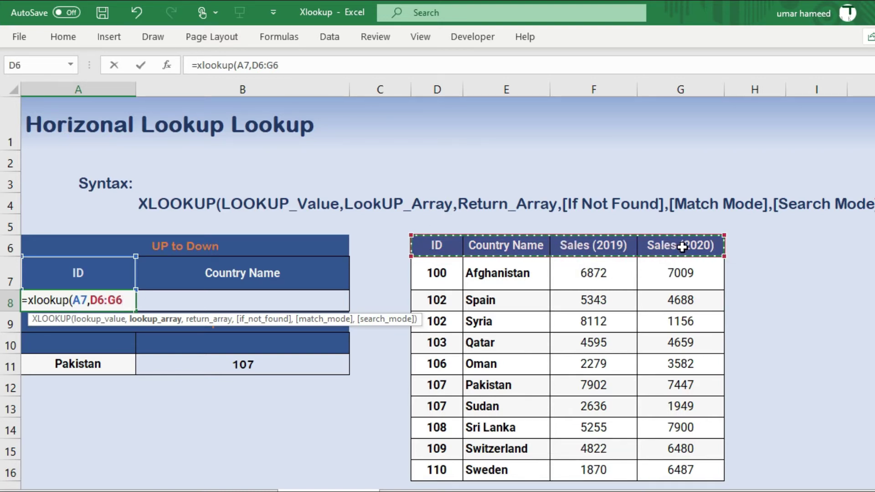
pyautogui.write(',')
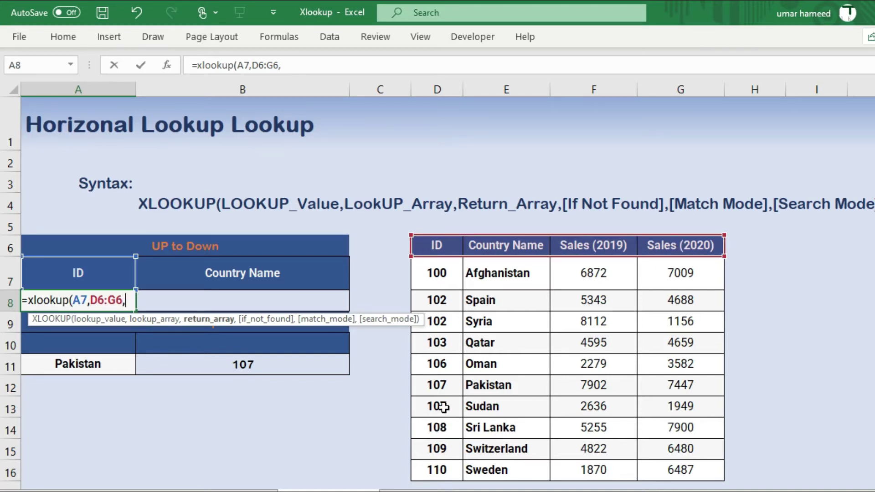
pyautogui.moveTo(444, 386); pyautogui.dragTo(679, 386)
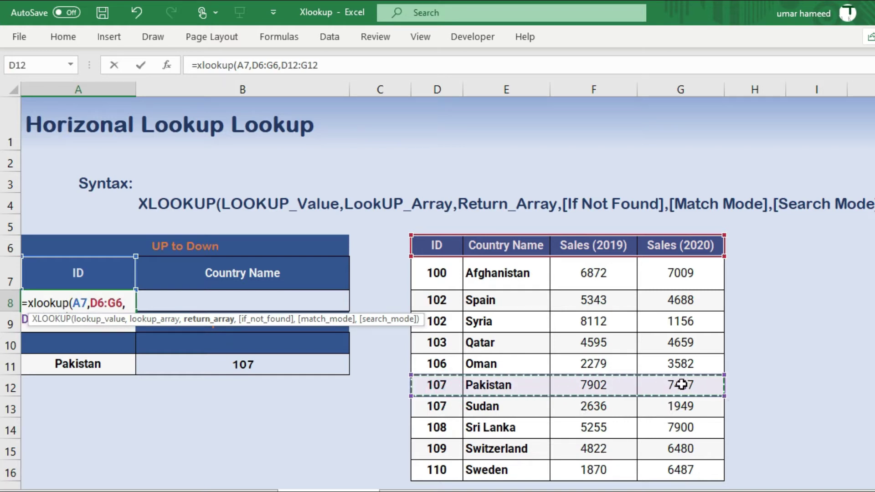
pyautogui.press('Return')
pyautogui.press('Up')
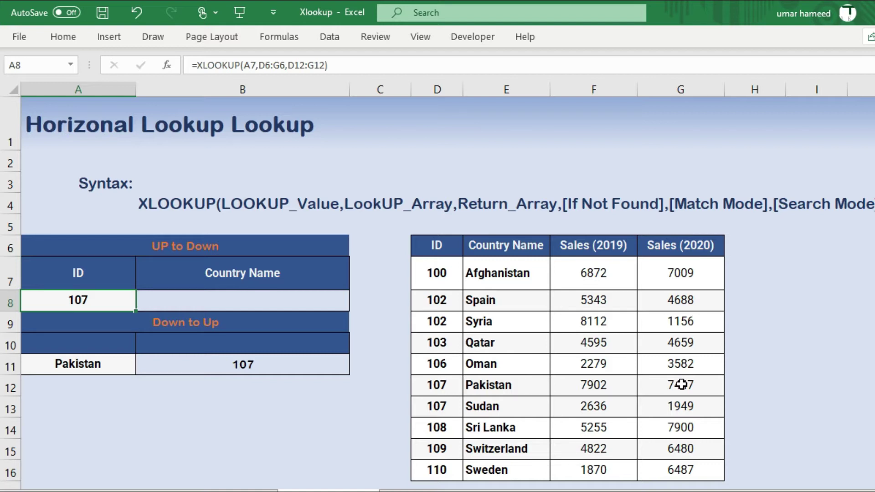
# Make the lookup array in the A8 formula absolute as $D$6:$G$6.
pyautogui.press('F2')
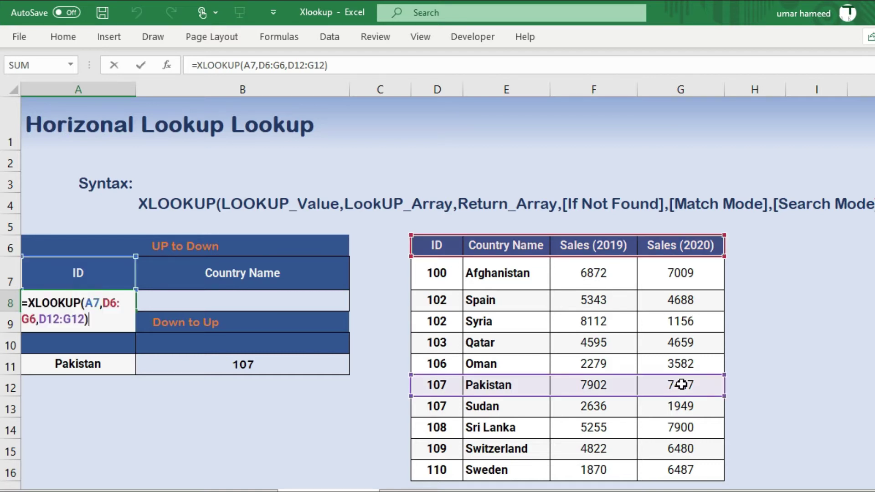
pyautogui.press('Up')
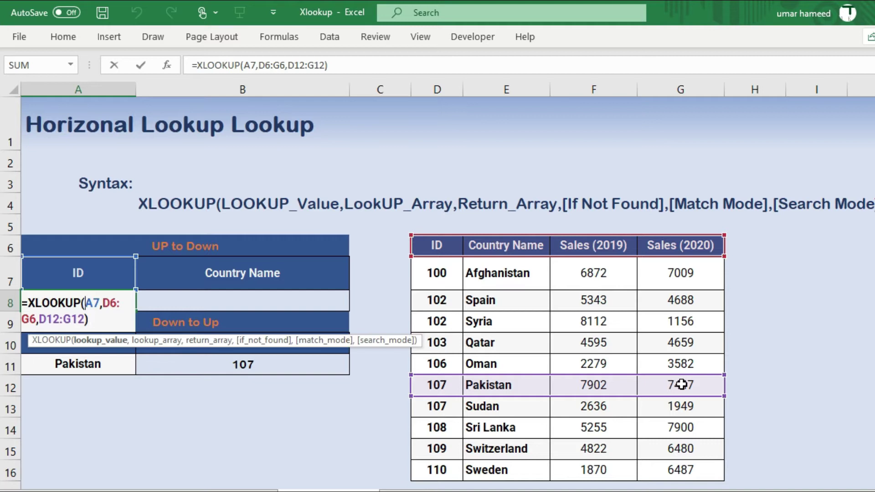
pyautogui.press('Right')
pyautogui.press('Right')
pyautogui.hotkey('shift', 'Right')
pyautogui.hotkey('shift', 'Right')
pyautogui.hotkey('shift', 'Right')
pyautogui.hotkey('shift', 'Right')
pyautogui.hotkey('shift', 'Right')
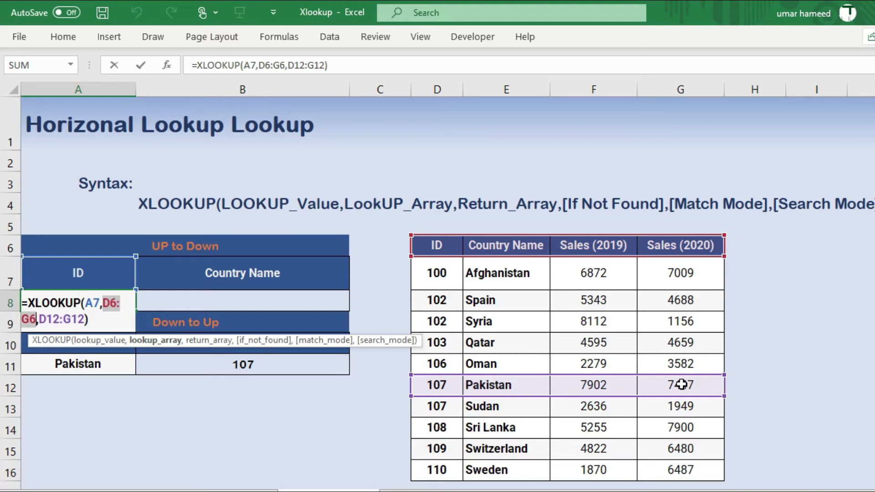
pyautogui.press('F4')
# Make the return array in the A8 formula absolute as $D$12:$G$12 and commit the formula.
pyautogui.press('Right')
pyautogui.press('Right')
pyautogui.hotkey('shift', 'Right')
pyautogui.hotkey('shift', 'Right')
pyautogui.hotkey('shift', 'Right')
pyautogui.hotkey('shift', 'Right')
pyautogui.hotkey('shift', 'Right')
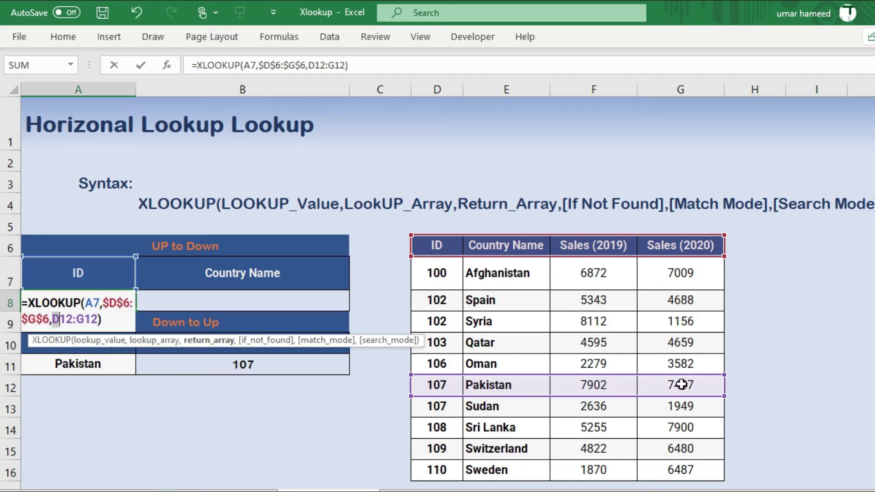
pyautogui.hotkey('shift', 'Right')
pyautogui.hotkey('shift', 'Right')
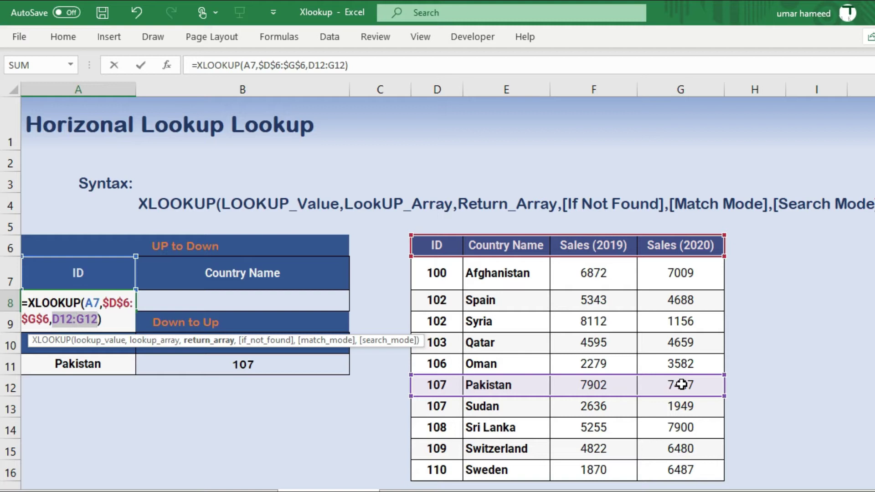
pyautogui.press('F4')
pyautogui.hotkey('ctrl', 'Return')
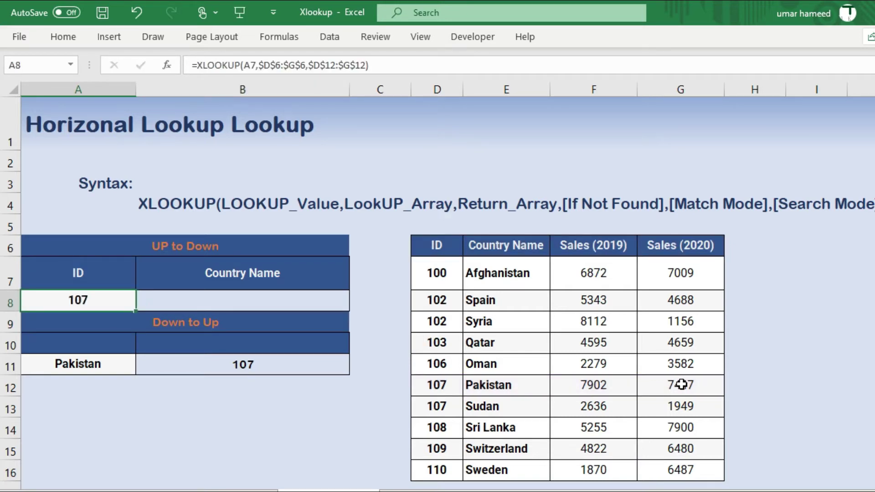
# Copy the XLOOKUP formula from A8 across to B8 so it looks up the Country Name header.
pyautogui.hotkey('shift', 'Right')
pyautogui.press('F2')
pyautogui.hotkey('ctrl', 'Return')
pyautogui.press('Right')
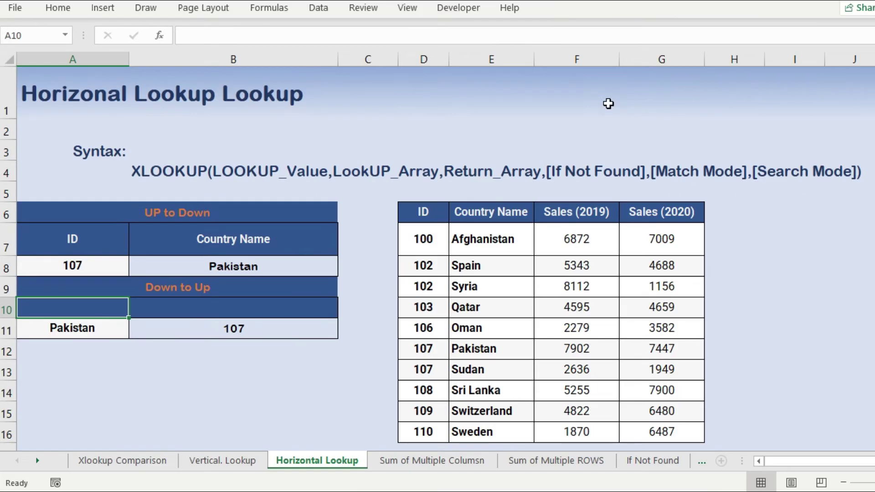
# Start an XLOOKUP formula in A10 under Down to Up with A11 as the lookup value.
pyautogui.write('=xlookup')
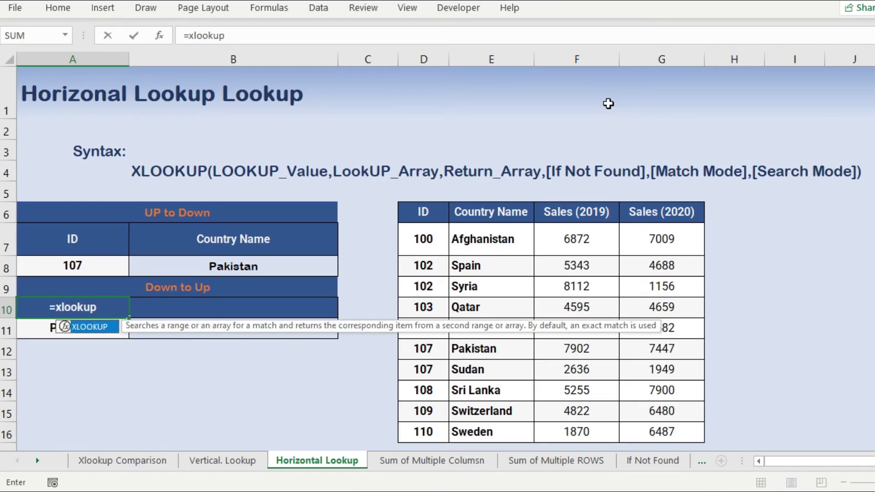
pyautogui.write('(')
pyautogui.press('Down')
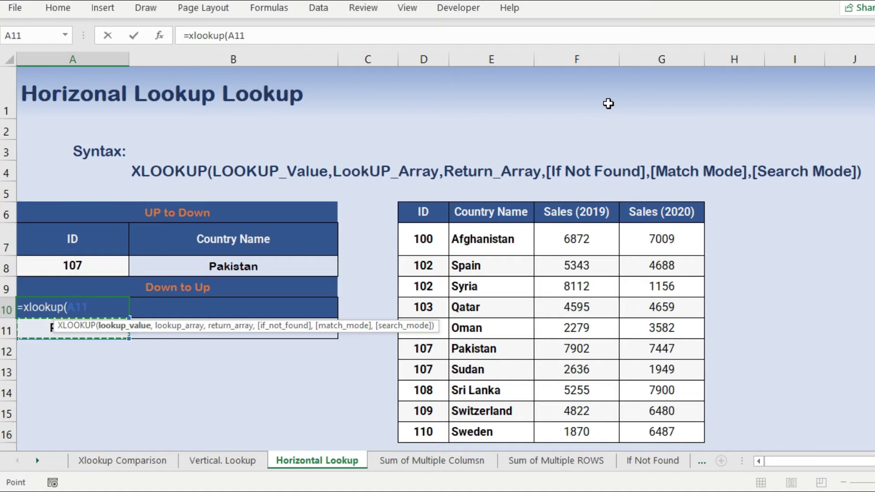
pyautogui.write(',')
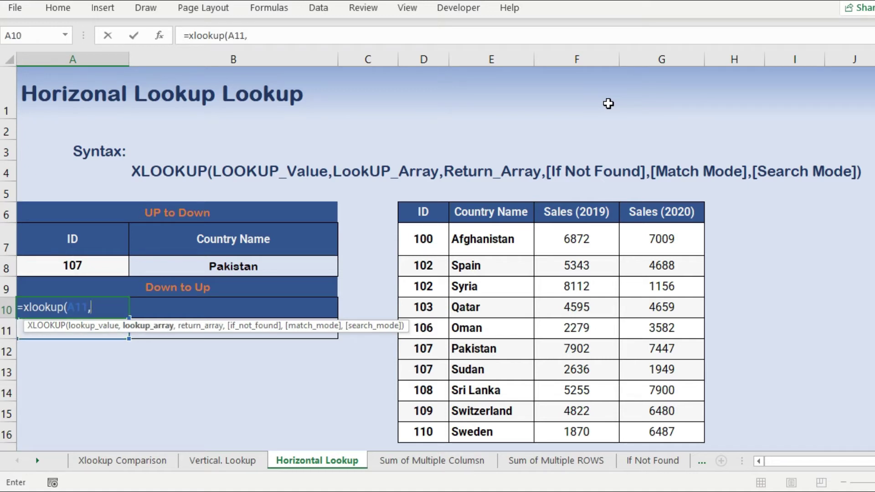
# Complete the A10 XLOOKUP with D12:G12 as the lookup array and D6:G6 as the return array.
pyautogui.moveTo(423, 348); pyautogui.dragTo(651, 349)
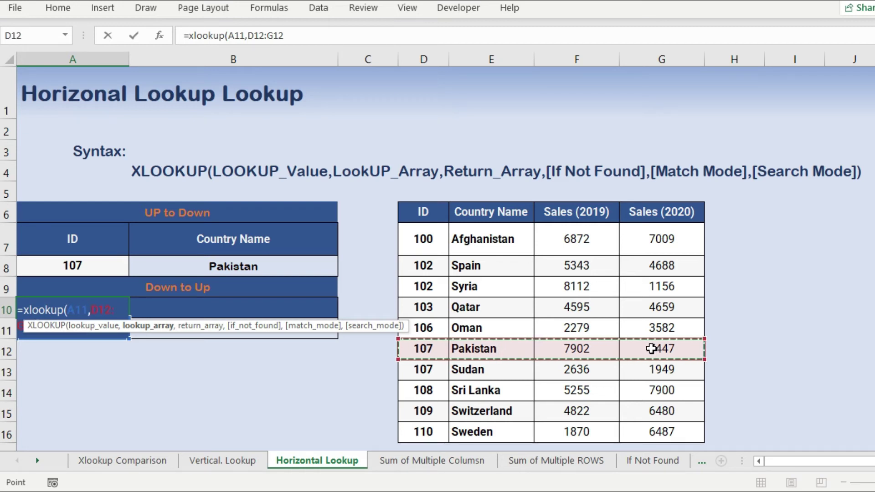
pyautogui.write(',')
pyautogui.moveTo(439, 215); pyautogui.dragTo(642, 217)
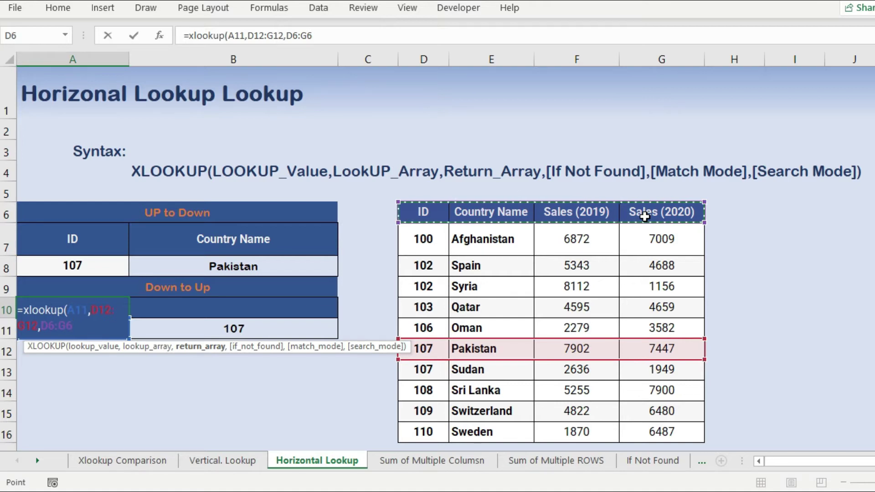
pyautogui.write('0')
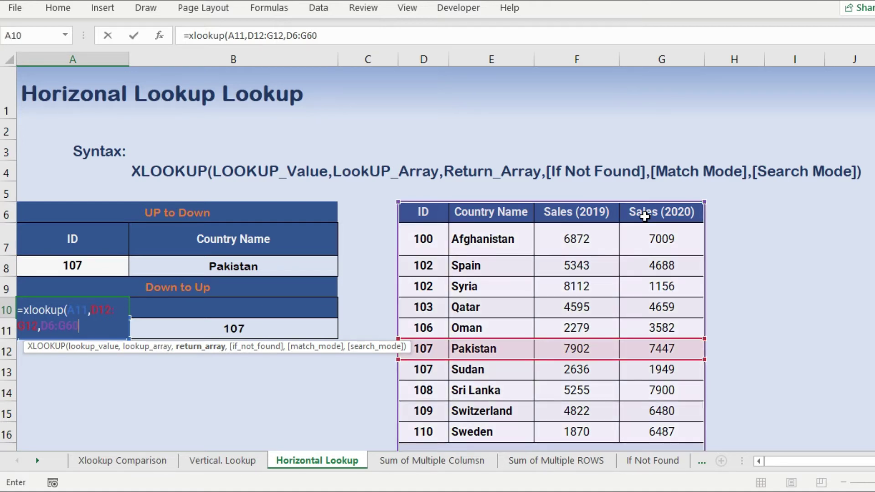
pyautogui.press('BackSpace')
pyautogui.write(')')
pyautogui.press('Return')
pyautogui.press('Up')
pyautogui.press('Down')
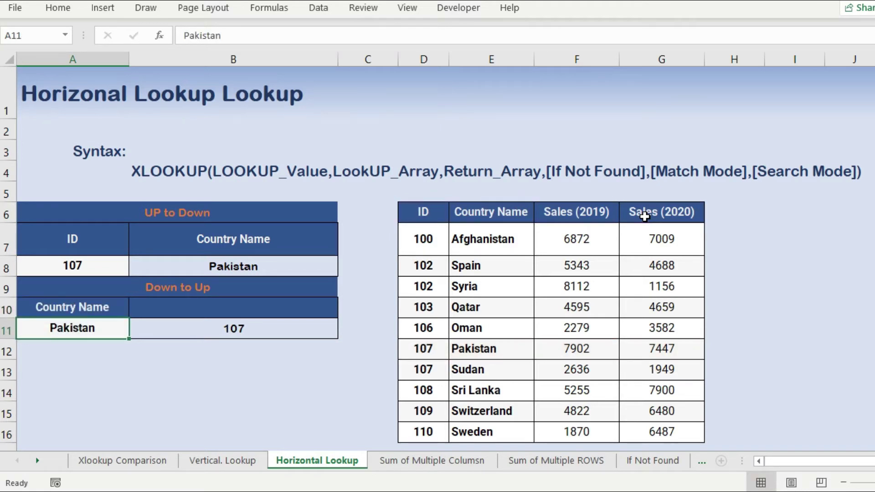
# Reopen the A10 formula and cycle its A11 lookup value reference through absolute and mixed forms back to relative.
pyautogui.press('F2')
pyautogui.press('Escape')
pyautogui.press('Up')
pyautogui.press('F2')
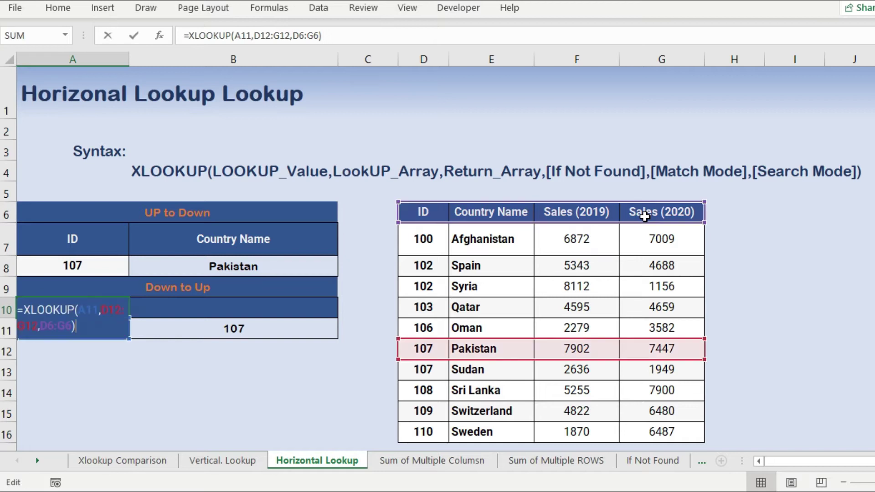
pyautogui.press('Left')
pyautogui.press('Left')
pyautogui.press('Left')
pyautogui.press('Left')
pyautogui.press('Left')
pyautogui.press('Left')
pyautogui.press('Left')
pyautogui.press('Left')
pyautogui.press('Left')
pyautogui.press('Left')
pyautogui.press('Left')
pyautogui.press('Left')
pyautogui.press('Left')
pyautogui.press('Left')
pyautogui.press('Left')
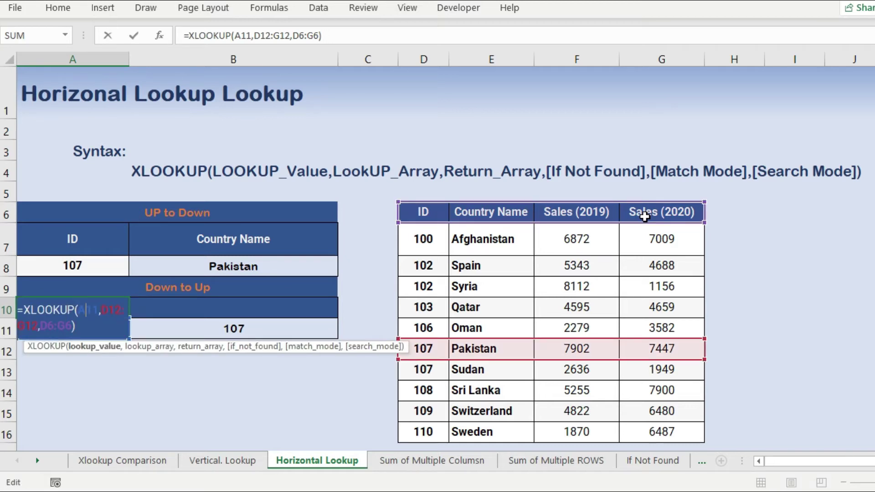
pyautogui.press('F4')
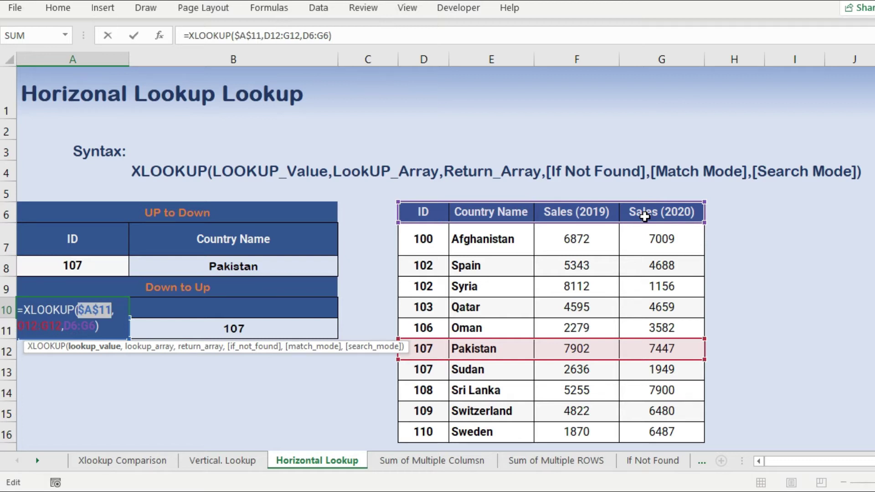
pyautogui.press('F4')
pyautogui.press('F4')
pyautogui.press('F4')
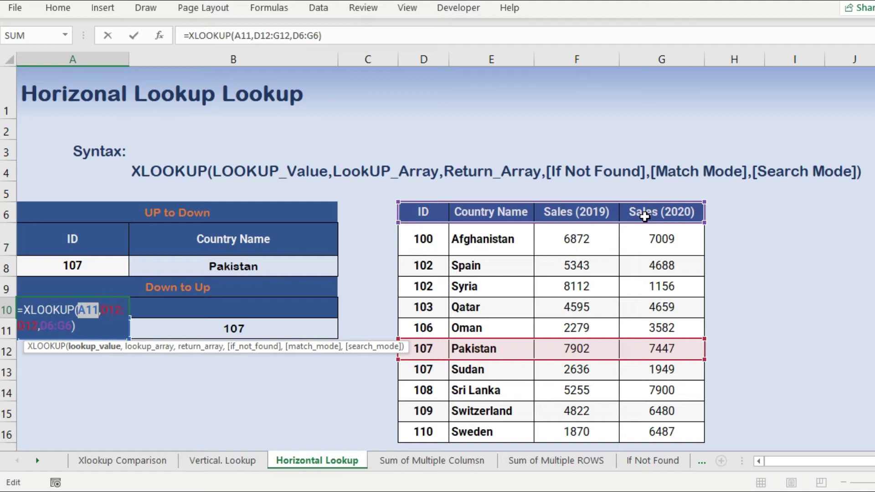
# Make both arrays in the A10 formula absolute as $D$12:$G$12 and $D$6:$G$6, and commit it.
pyautogui.press('Right')
pyautogui.press('Right')
pyautogui.hotkey('shift', 'Right')
pyautogui.hotkey('shift', 'Right')
pyautogui.hotkey('shift', 'Right')
pyautogui.hotkey('shift', 'Right')
pyautogui.hotkey('shift', 'Right')
pyautogui.hotkey('shift', 'Right')
pyautogui.hotkey('shift', 'Right')
pyautogui.hotkey('shift', 'Right')
pyautogui.hotkey('shift', 'Right')
pyautogui.hotkey('shift', 'Right')
pyautogui.hotkey('shift', 'Right')
pyautogui.hotkey('shift', 'Right')
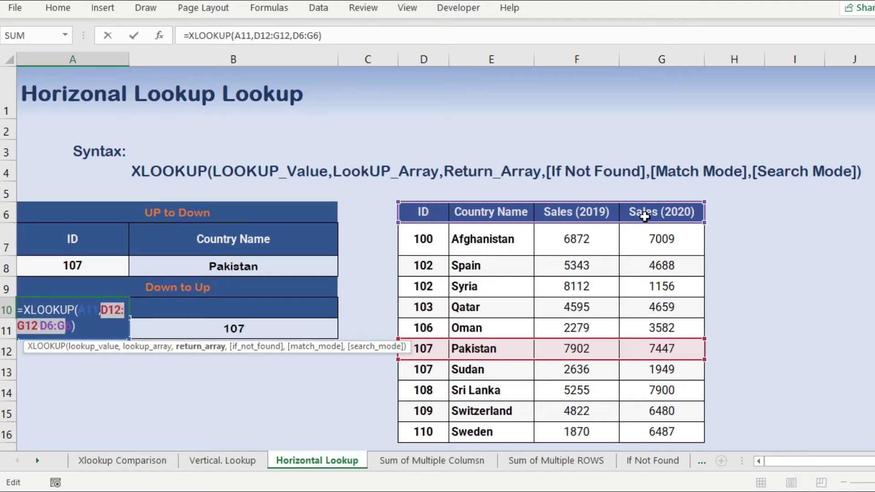
pyautogui.press('F4')
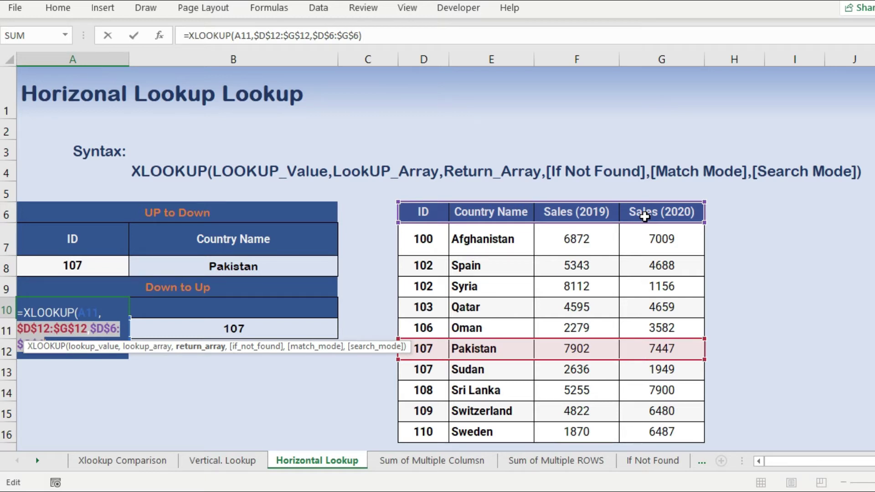
pyautogui.press('Return')
# Fill the A10 XLOOKUP formula right into B10.
pyautogui.press('Up')
pyautogui.hotkey('shift', 'Right')
pyautogui.hotkey('ctrl', 'r')
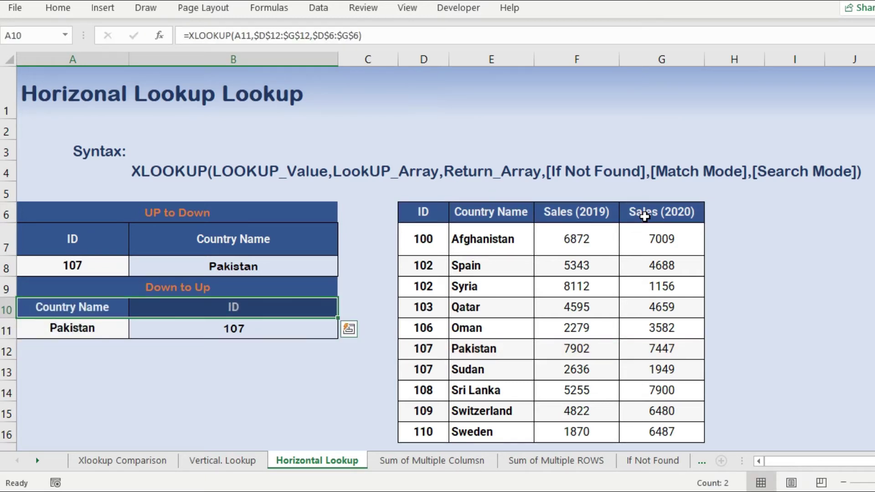
# Change the lookup value in B11 to 7447 and check the header returned in B10.
pyautogui.press('Down')
pyautogui.press('Right')
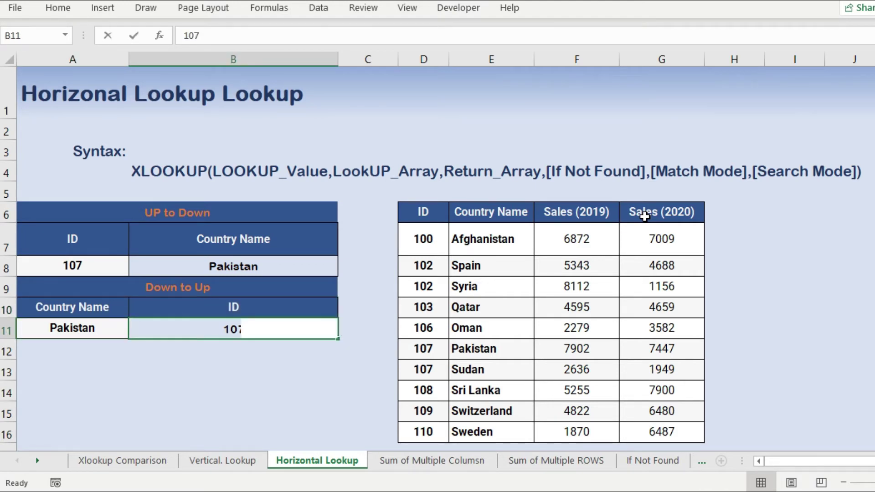
pyautogui.write('7')
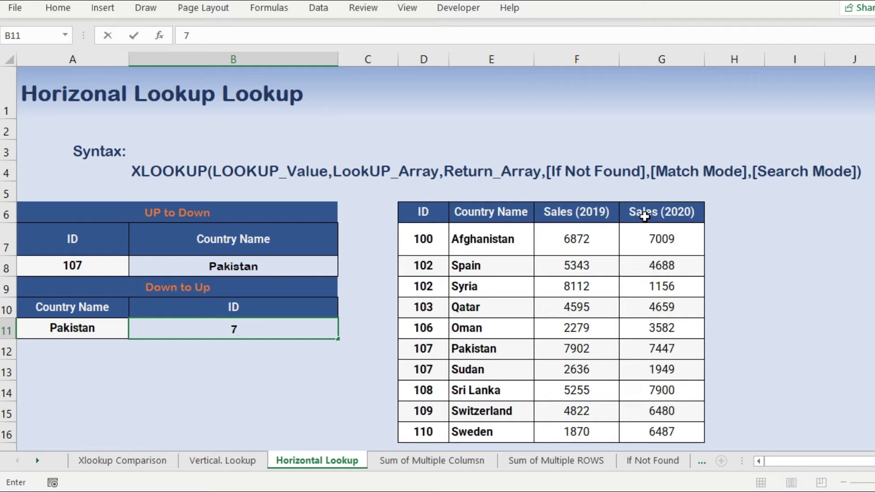
pyautogui.write('447')
pyautogui.press('Return')
pyautogui.press('Up')
pyautogui.press('Up')
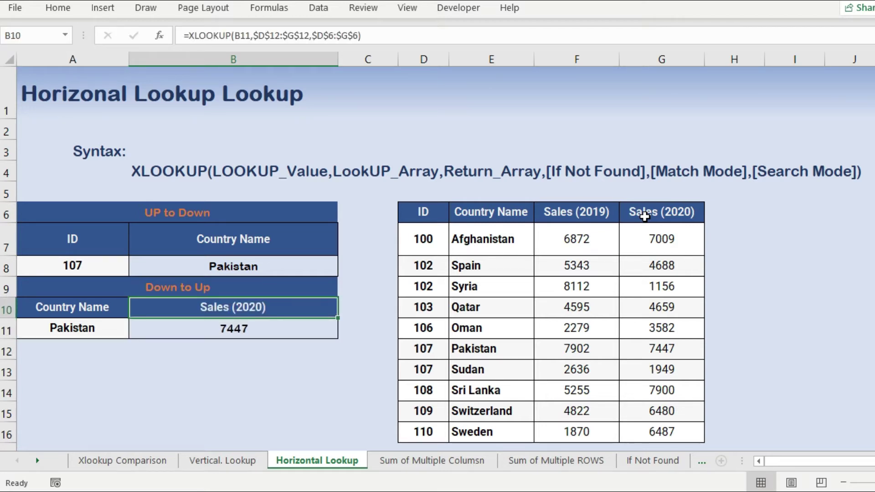
# Change the Up to Down header in B7 to Sales (2020).
pyautogui.press('Down')
pyautogui.press('Up')
pyautogui.press('Up')
pyautogui.press('Up')
pyautogui.press('Up')
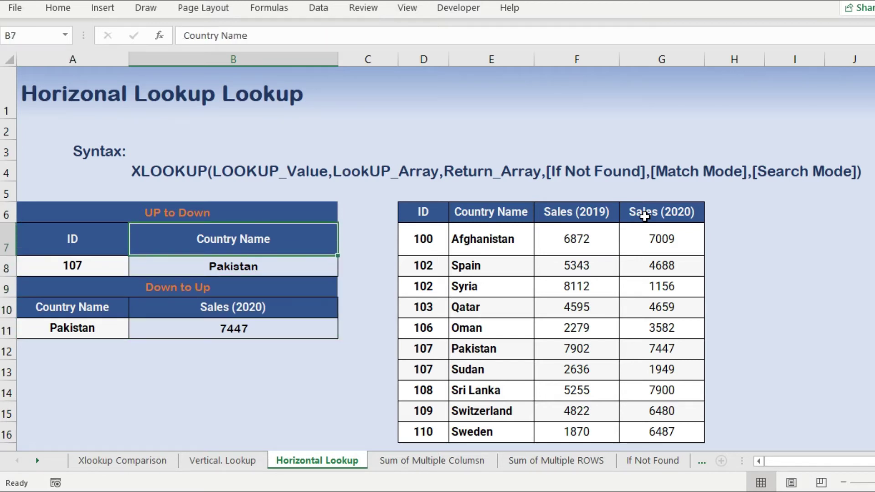
pyautogui.write('Sales (2020')
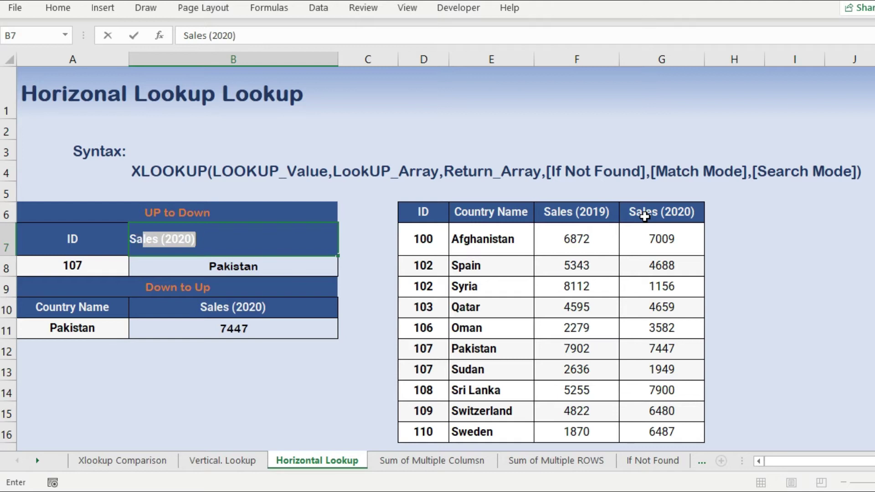
pyautogui.press('Return')
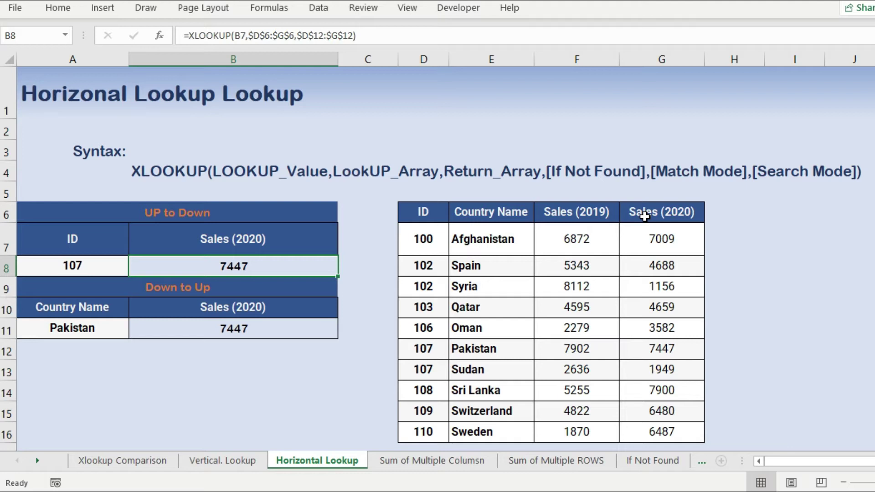
# On the Sum of Multiple Columns sheet, start an XLOOKUP in B8 with lookup value A8 and lookup array E6:E16.
pyautogui.hotkey('ctrl', 'pagedown')
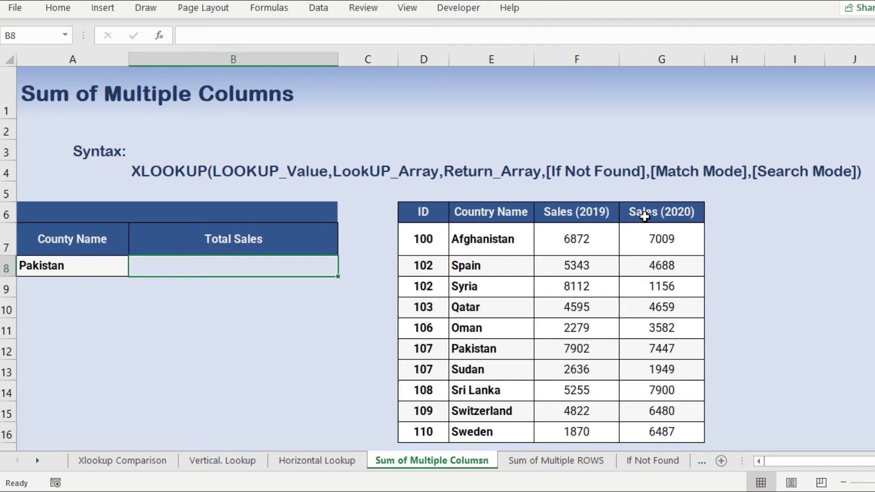
pyautogui.write('=')
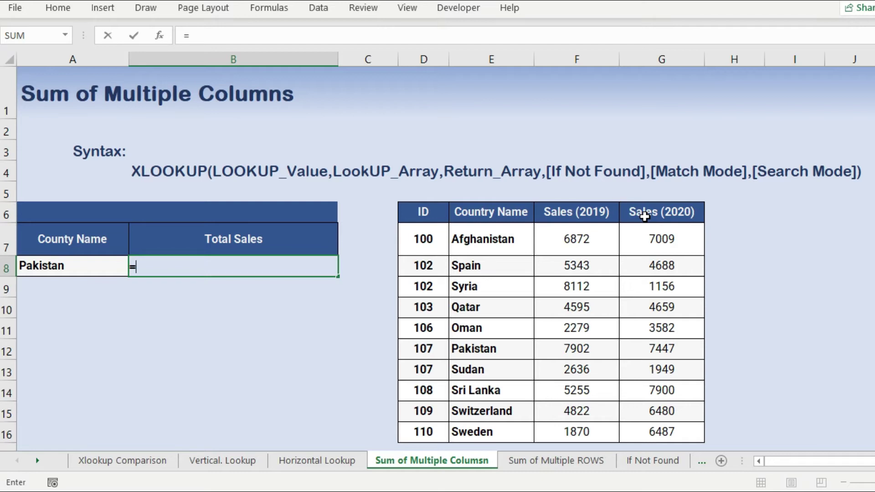
pyautogui.write('xlookup')
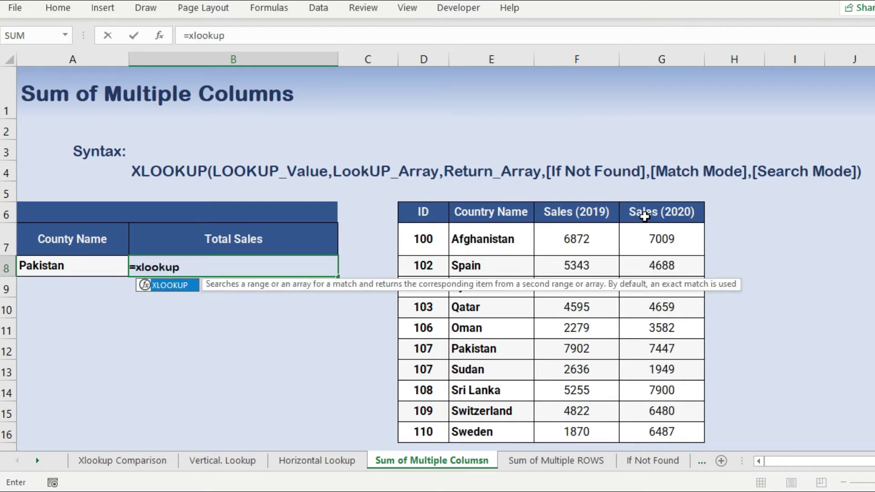
pyautogui.write('(')
pyautogui.press('Left')
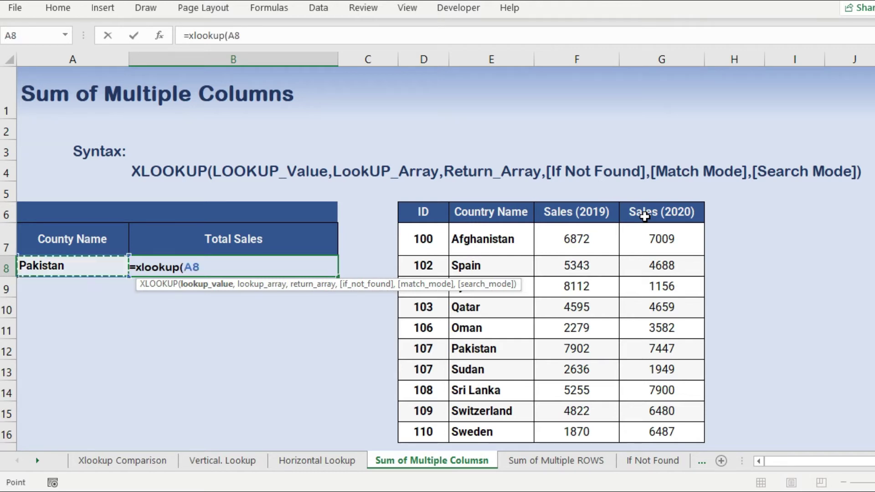
pyautogui.write(',')
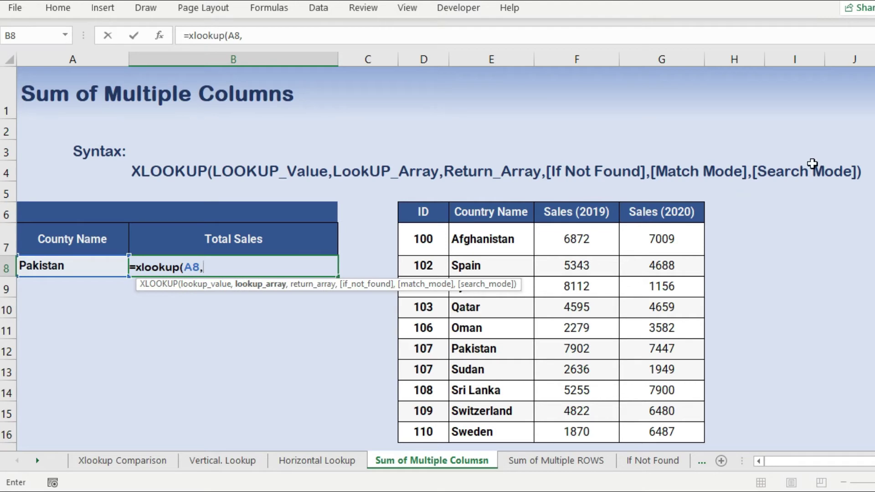
pyautogui.click(430, 209)
pyautogui.moveTo(430, 209); pyautogui.dragTo(439, 429)
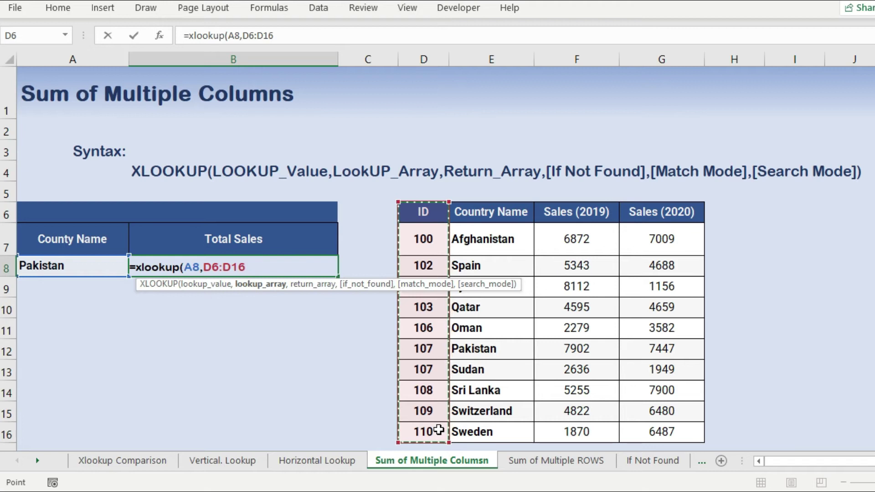
pyautogui.moveTo(491, 213); pyautogui.dragTo(528, 413)
pyautogui.moveTo(439, 430); pyautogui.dragTo(438, 430)
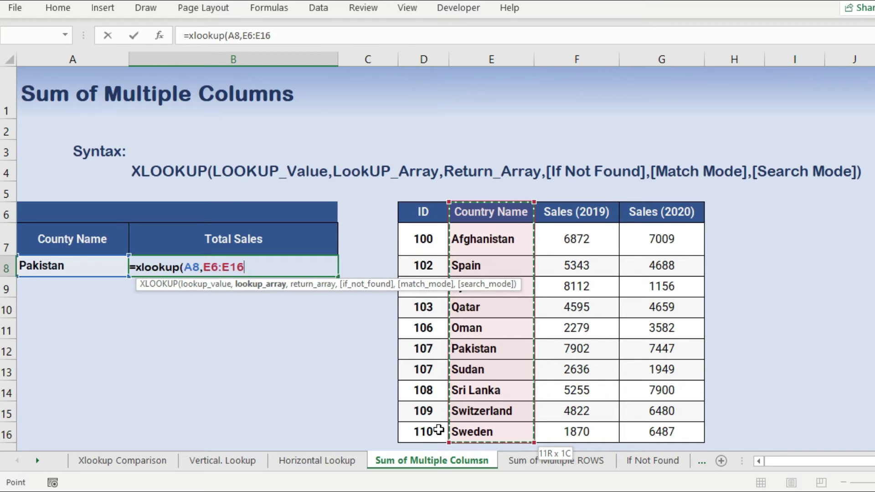
# Set the return array of the B8 XLOOKUP to F6:F16+G6:G16 and commit the formula.
pyautogui.write(',')
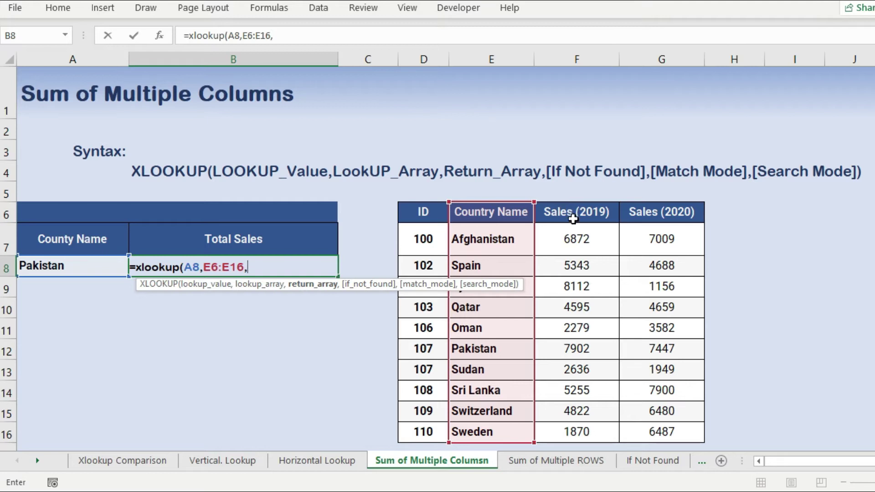
pyautogui.moveTo(575, 212); pyautogui.dragTo(589, 435)
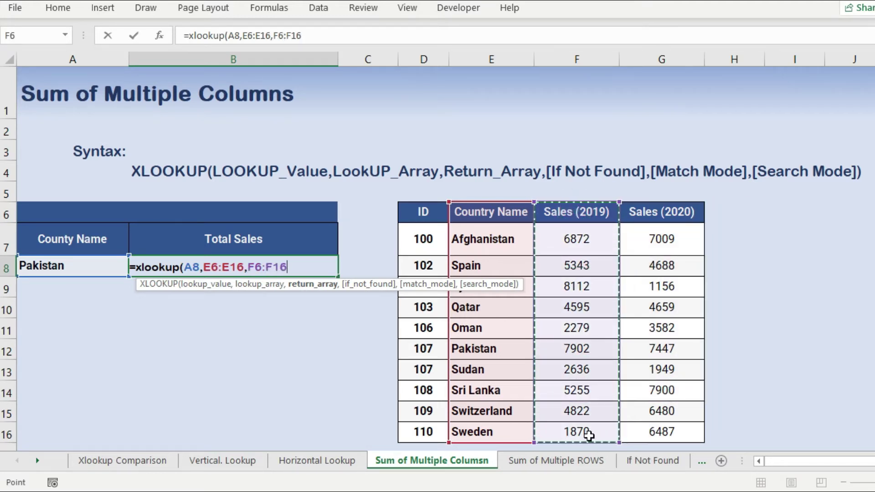
pyautogui.write('+')
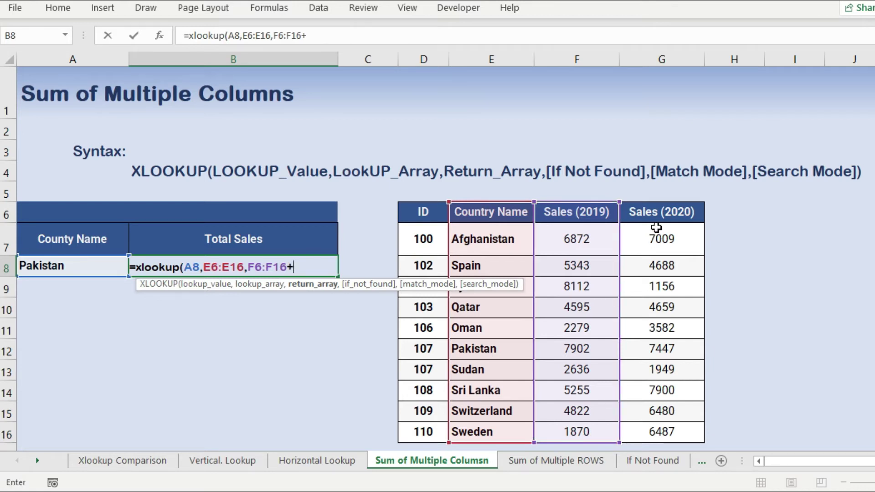
pyautogui.moveTo(662, 212); pyautogui.dragTo(660, 426)
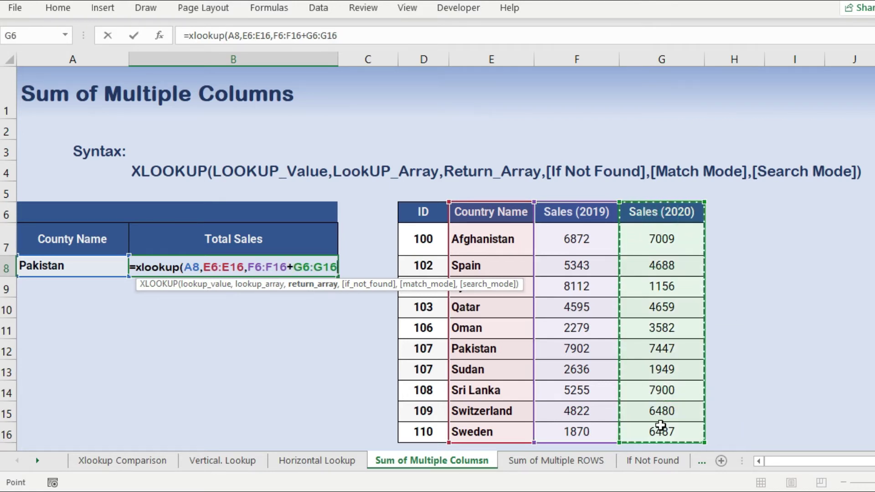
pyautogui.write(')')
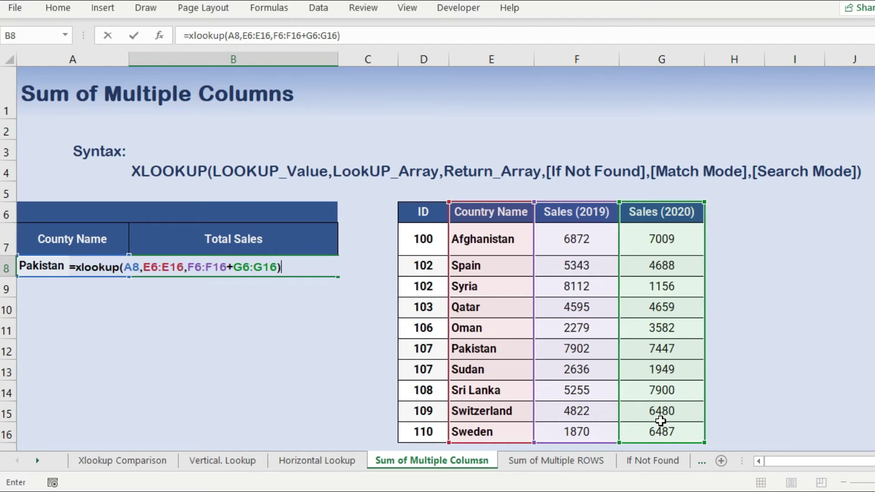
pyautogui.press('Return')
# Select Pakistan's two sales figures in F12:G12 to check their sum against Total Sales.
pyautogui.press('Up')
pyautogui.press('Right')
pyautogui.press('Right')
pyautogui.press('Right')
pyautogui.press('Right')
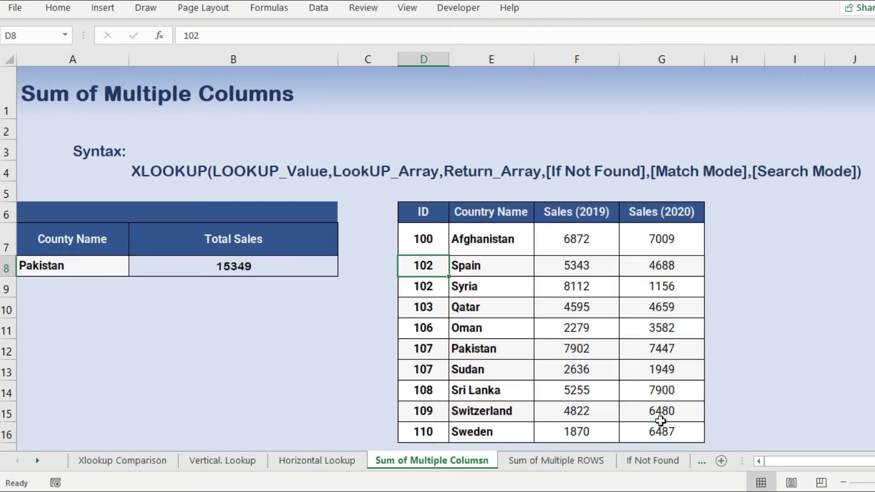
pyautogui.press('Down')
pyautogui.press('Down')
pyautogui.press('Down')
pyautogui.press('Down')
pyautogui.hotkey('shift', 'Right')
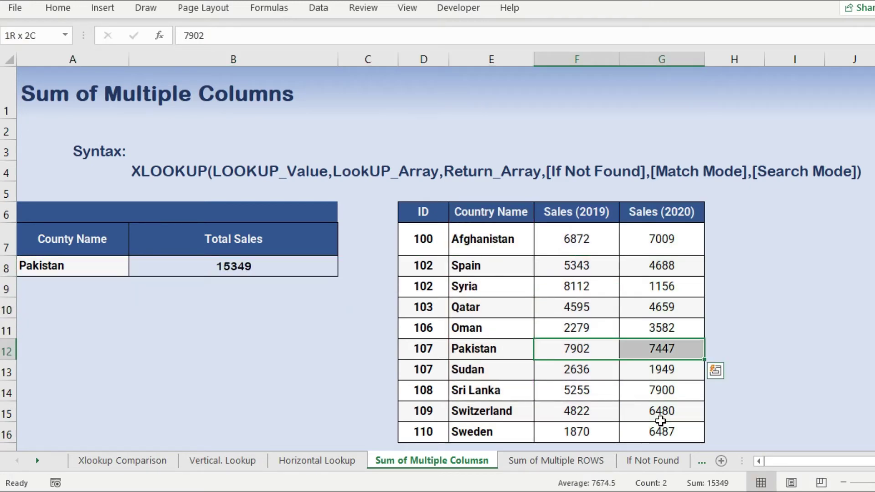
# Enter the check formula =G12+F12 in H12 beside the Pakistan row.
pyautogui.press('Right')
pyautogui.press('Right')
pyautogui.write('=')
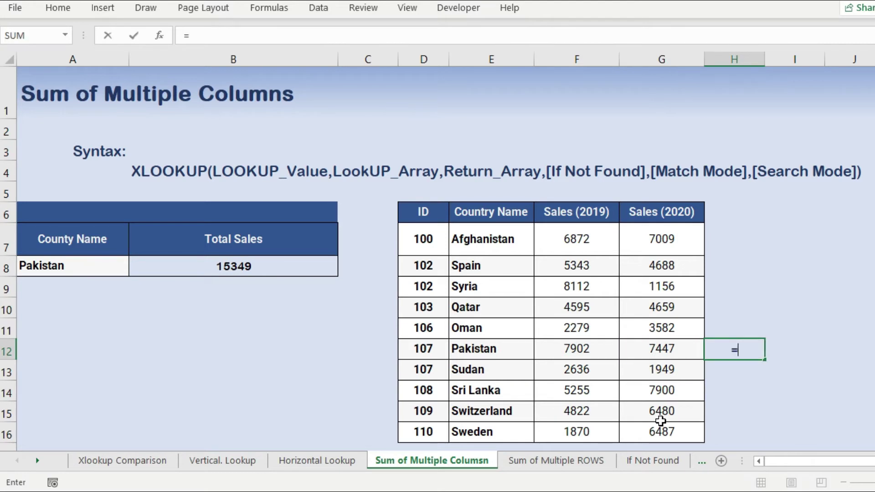
pyautogui.press('Left')
pyautogui.write('+')
pyautogui.press('Left')
pyautogui.press('Left')
pyautogui.hotkey('ctrl', 'Return')
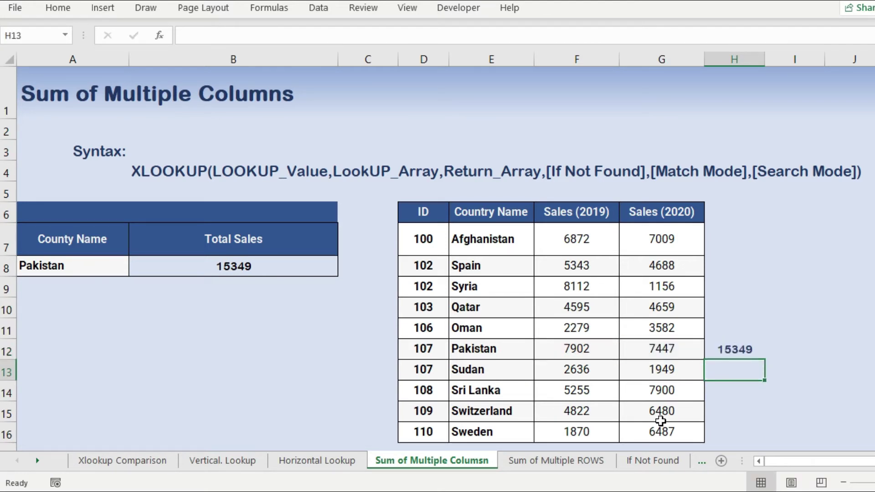
# Fill the H12 sum formula upward through H7 for the countries above Pakistan.
pyautogui.hotkey('shift', 'Up')
pyautogui.hotkey('shift', 'Up')
pyautogui.hotkey('shift', 'Up')
pyautogui.hotkey('shift', 'Up')
pyautogui.hotkey('shift', 'Up')
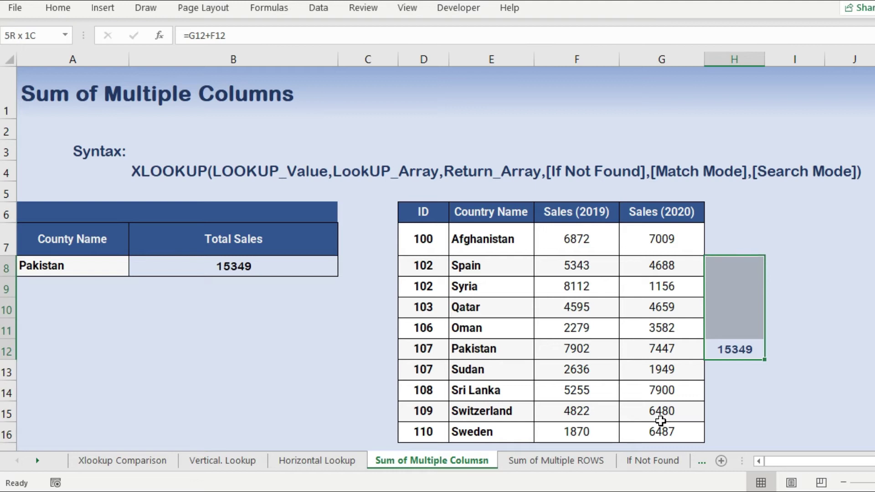
pyautogui.press('F2')
pyautogui.hotkey('ctrl', 'Return')
# Fill the H12 sum formula down to H16 for the countries below Pakistan.
pyautogui.press('Down')
pyautogui.press('Up')
pyautogui.hotkey('shift', 'Down')
pyautogui.hotkey('shift', 'Down')
pyautogui.hotkey('shift', 'Down')
pyautogui.hotkey('shift', 'Down')
pyautogui.press('F2')
pyautogui.hotkey('ctrl', 'Return')
# Copy Syria from E9 of the table into the lookup cell A8.
pyautogui.press('Left')
pyautogui.press('Left')
pyautogui.press('Left')
pyautogui.press('Left')
pyautogui.press('Left')
pyautogui.press('Left')
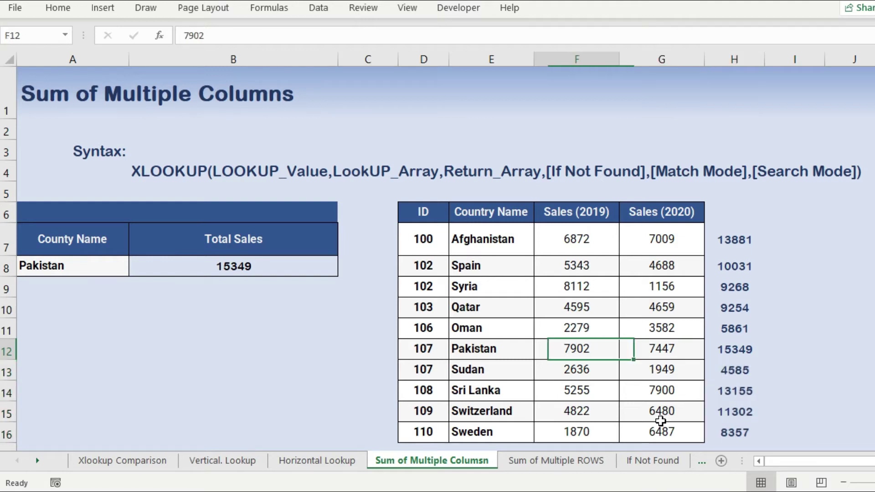
pyautogui.press('Up')
pyautogui.press('Up')
pyautogui.press('Up')
pyautogui.press('Left')
pyautogui.press('Right')
pyautogui.press('Right')
pyautogui.press('Right')
pyautogui.press('Down')
pyautogui.press('Right')
pyautogui.press('Left')
pyautogui.press('Right')
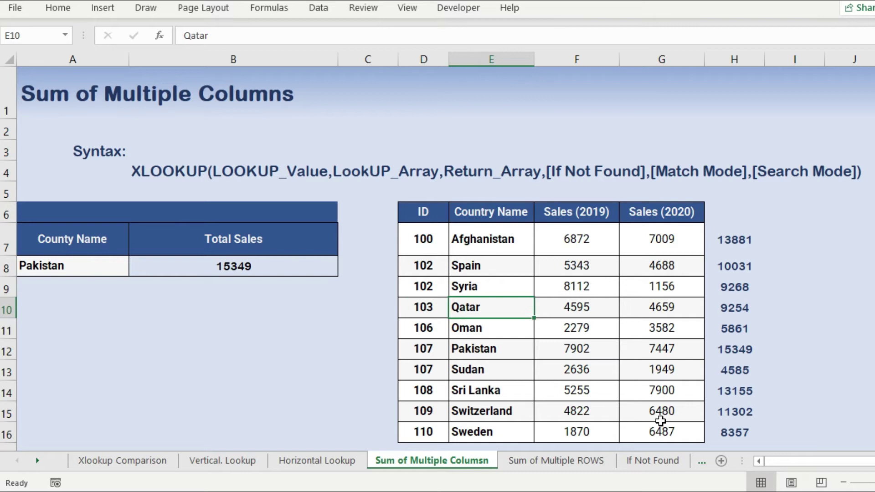
pyautogui.press('Up')
pyautogui.hotkey('ctrl', 'c')
pyautogui.press('Up')
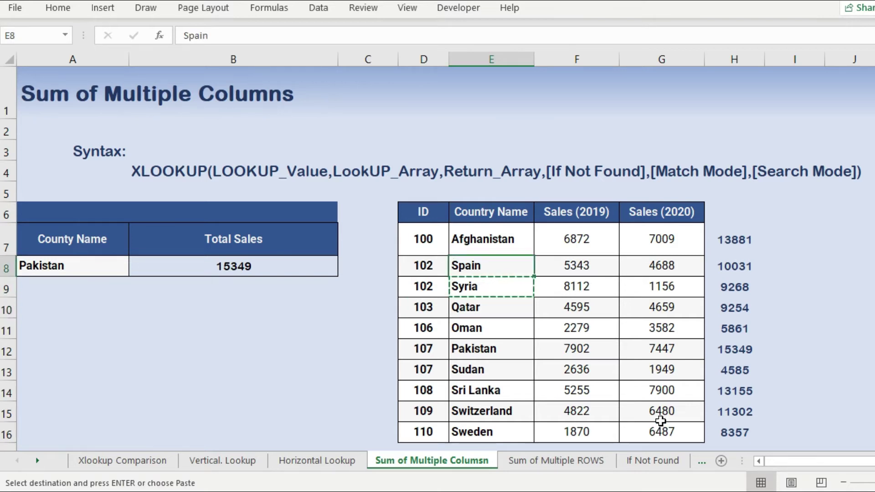
pyautogui.press('Left')
pyautogui.press('Left')
pyautogui.press('Left')
pyautogui.press('Left')
pyautogui.hotkey('ctrl', 'v')
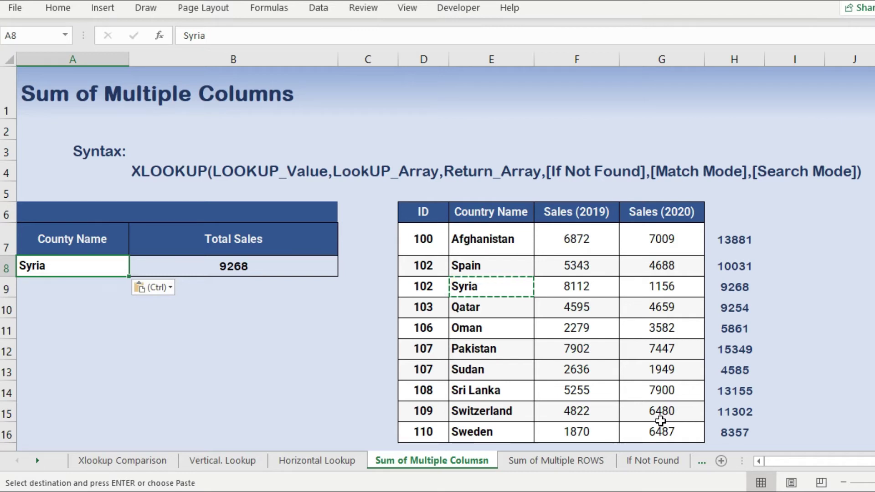
pyautogui.press('Escape')
# On the Sum of Multiple ROWS sheet, start an XLOOKUP in B8 with lookup value A8 and lookup array D6:J6.
pyautogui.hotkey('ctrl', 'pagedown')
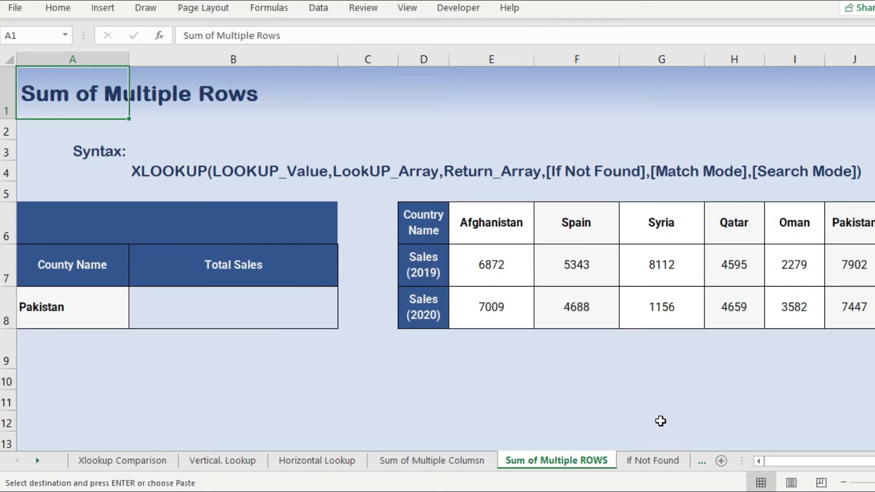
pyautogui.click(292, 310)
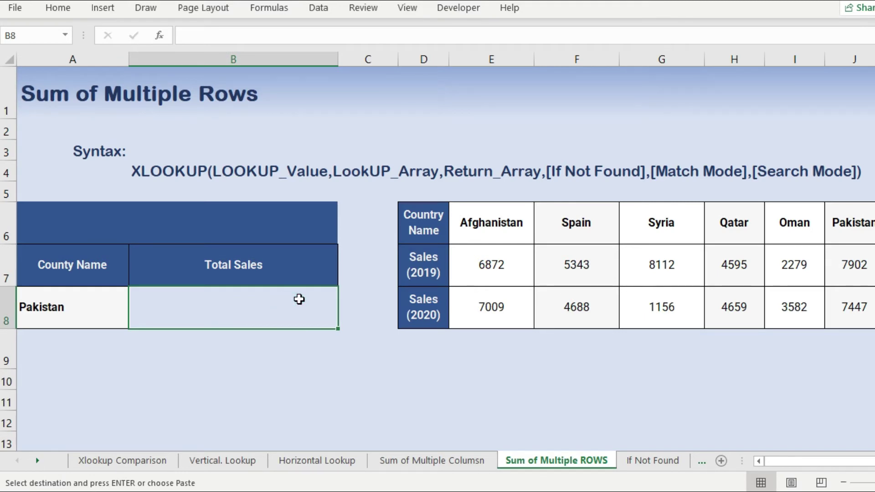
pyautogui.write('=')
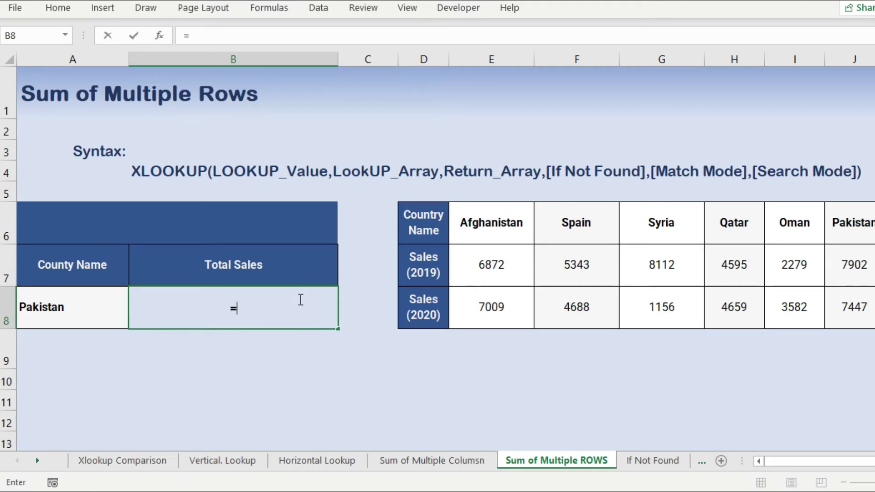
pyautogui.write('xlook')
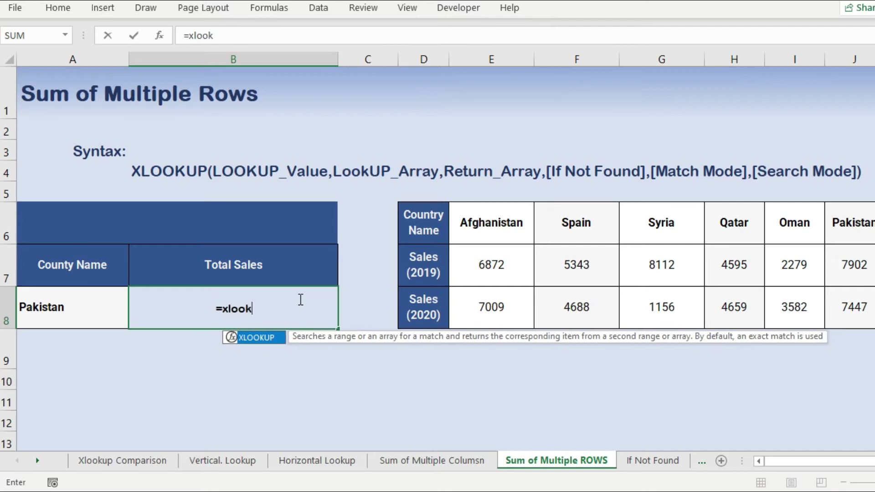
pyautogui.write('up(')
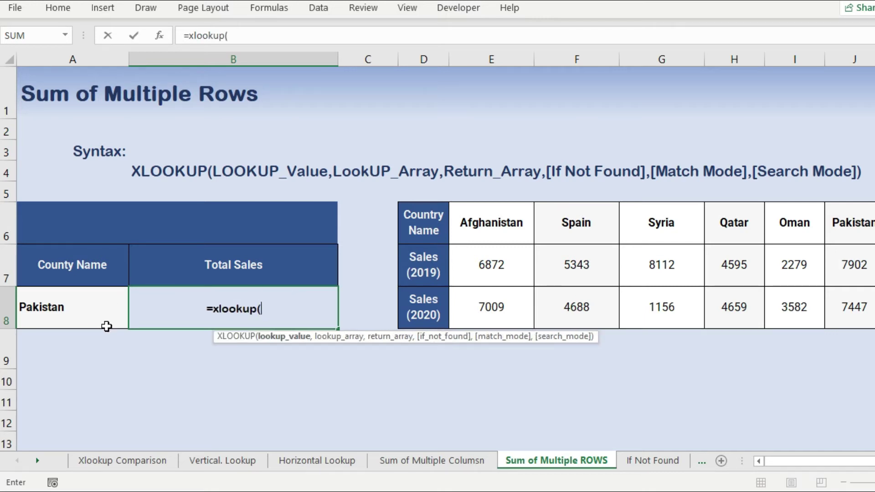
pyautogui.click(100, 311)
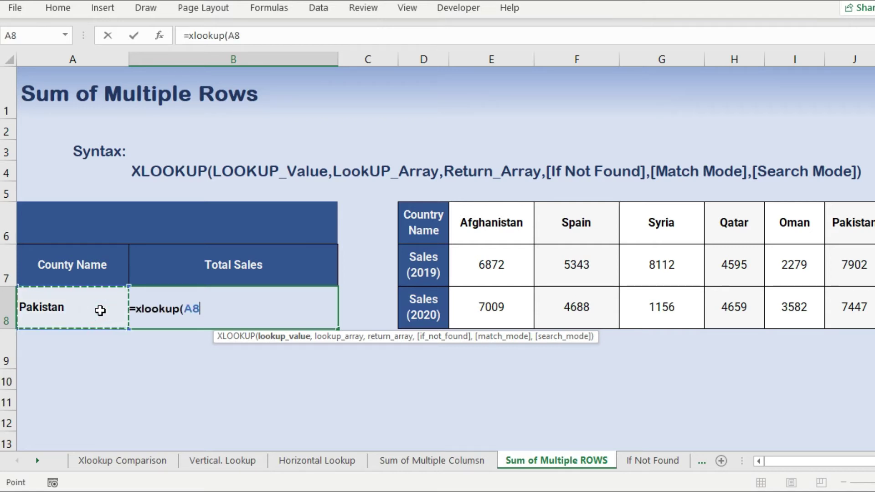
pyautogui.write(',')
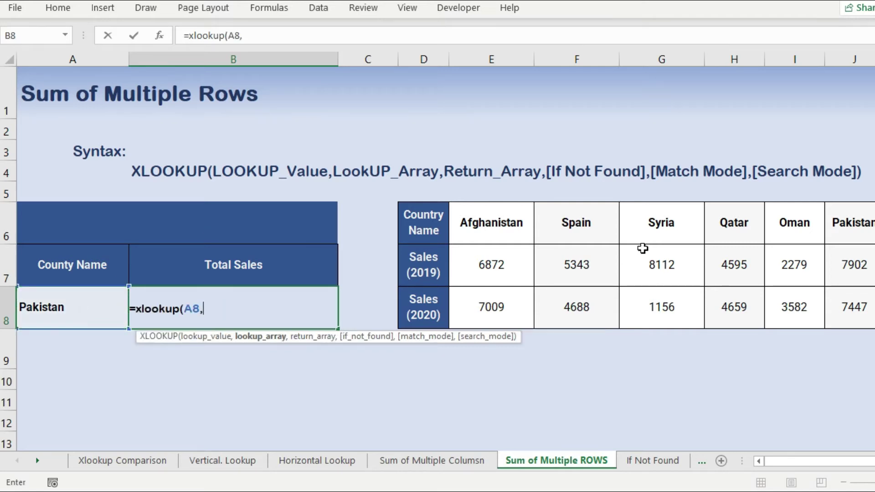
pyautogui.moveTo(426, 224); pyautogui.dragTo(850, 222)
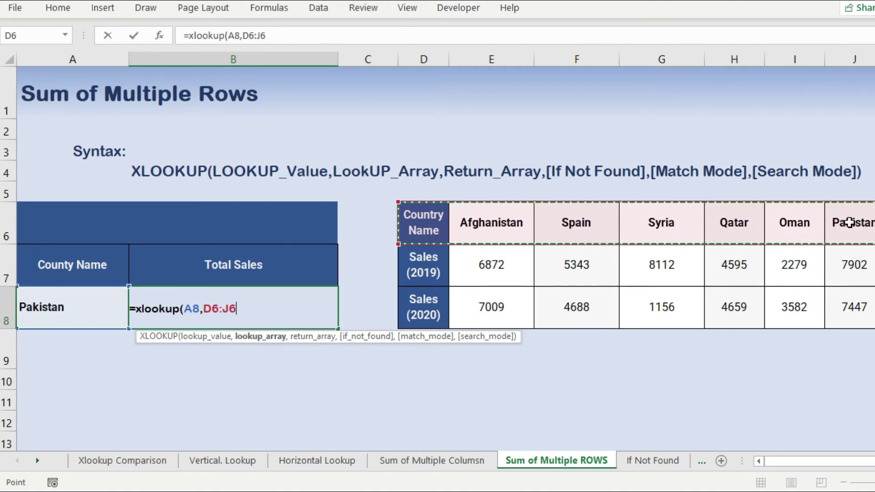
# Set the return array of the B8 XLOOKUP to D7:J7+D8:J8 and commit the formula.
pyautogui.write(',')
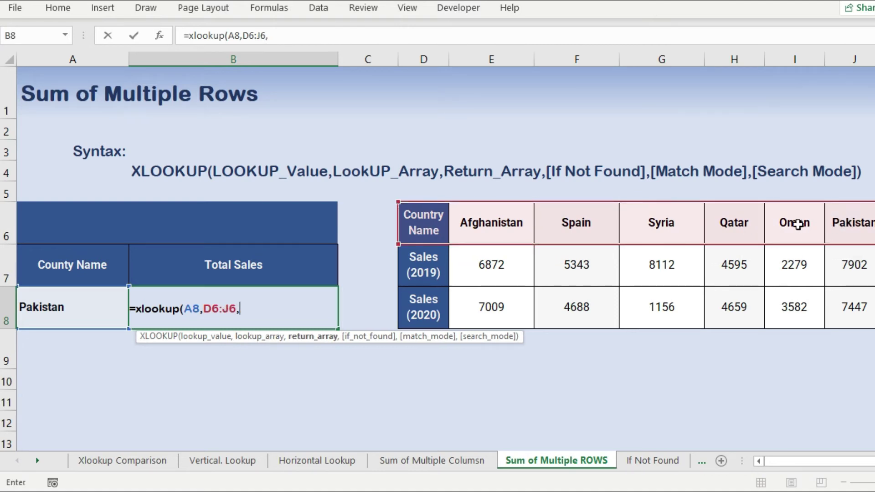
pyautogui.moveTo(411, 275); pyautogui.dragTo(842, 266)
pyautogui.write('+')
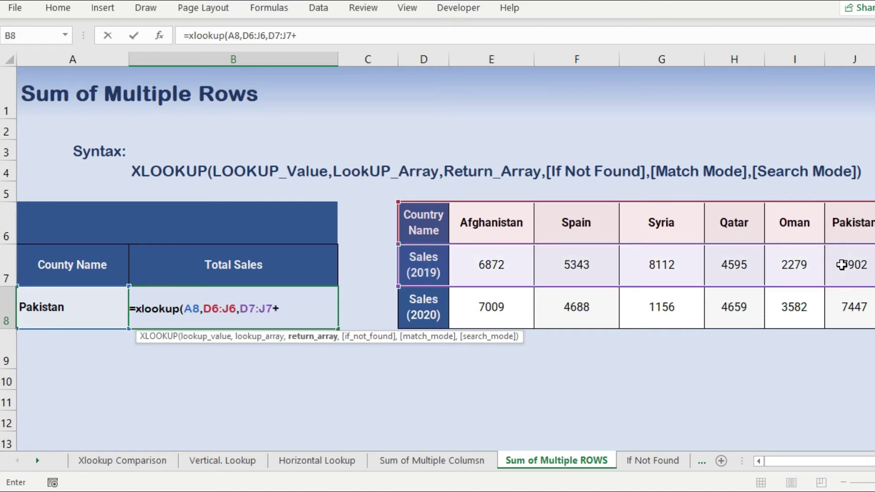
pyautogui.moveTo(439, 315); pyautogui.dragTo(851, 304)
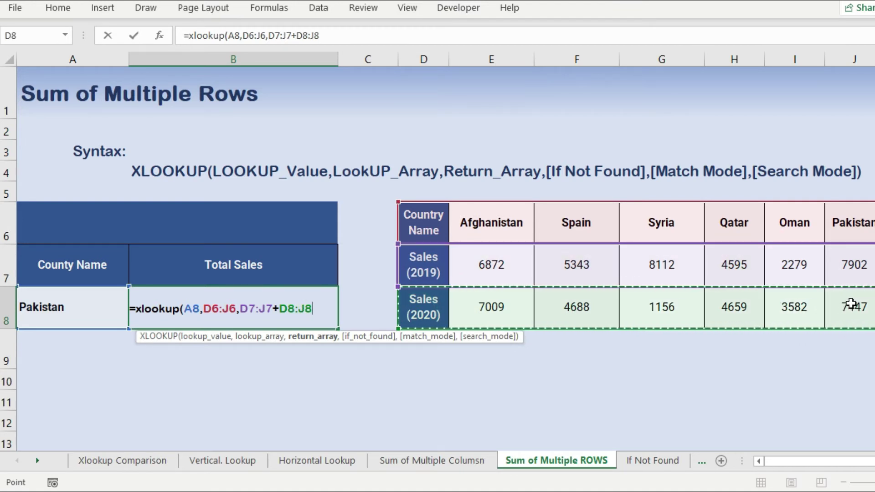
pyautogui.press('Return')
pyautogui.press('Up')
pyautogui.press('Up')
pyautogui.press('Down')
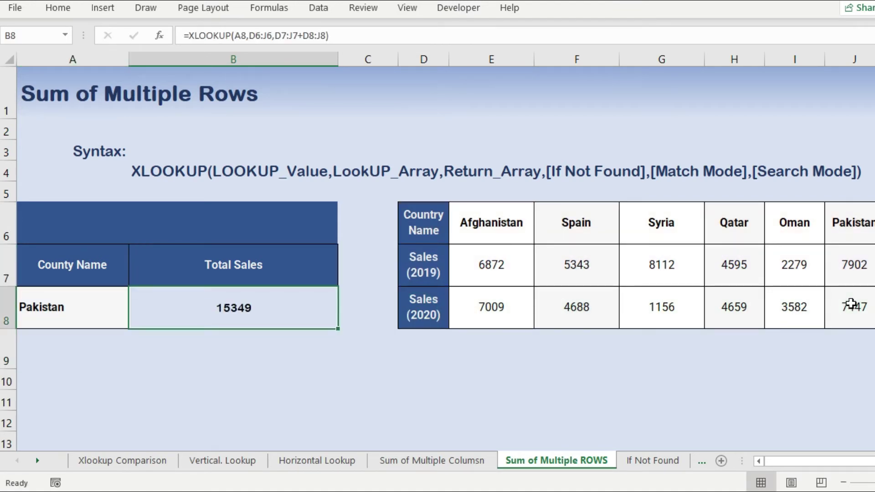
# Select Pakistan's two sales figures in J7:J8 to check their sum against Total Sales.
pyautogui.press('Right')
pyautogui.press('Right')
pyautogui.press('Right')
pyautogui.press('Right')
pyautogui.press('Right')
pyautogui.press('Right')
pyautogui.press('Right')
pyautogui.press('Right')
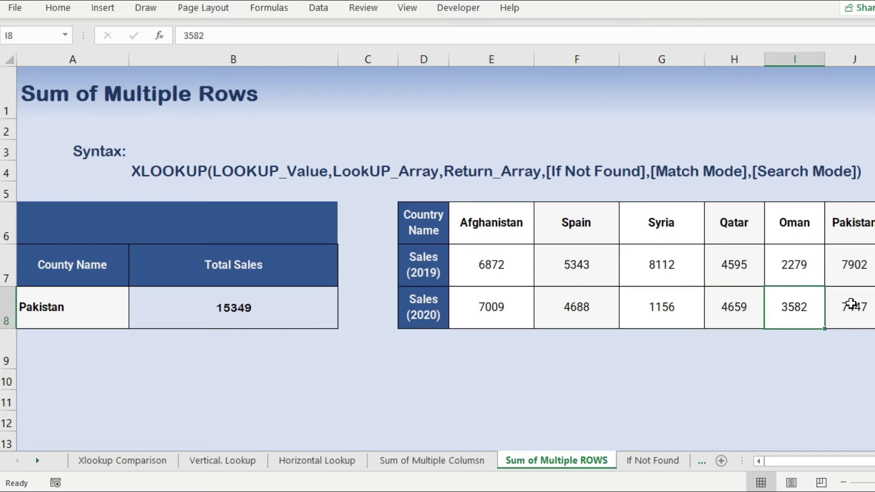
pyautogui.press('Up')
pyautogui.hotkey('shift', 'Down')
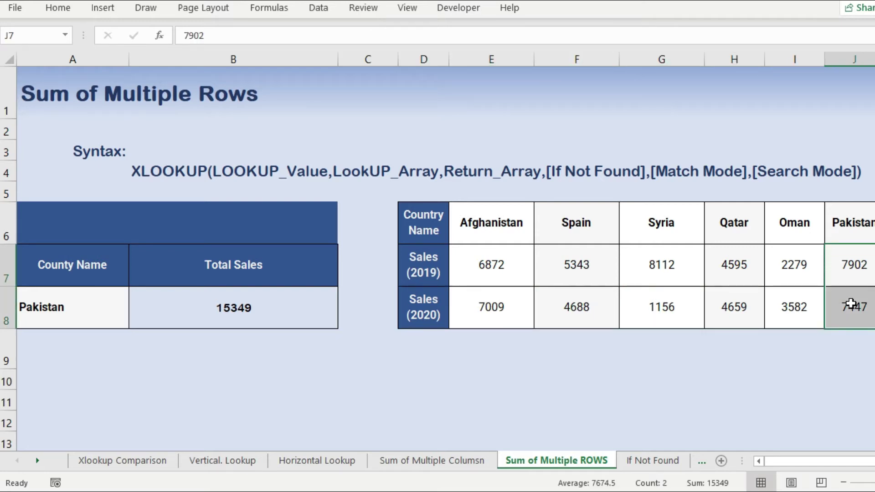
# Open the If Not Found sheet and examine the [If Not Found] argument in the XLOOKUP syntax line.
pyautogui.press('Left')
pyautogui.press('Left')
pyautogui.press('Left')
pyautogui.press('Left')
pyautogui.press('Left')
pyautogui.press('Left')
pyautogui.press('Left')
pyautogui.press('Left')
pyautogui.press('Down')
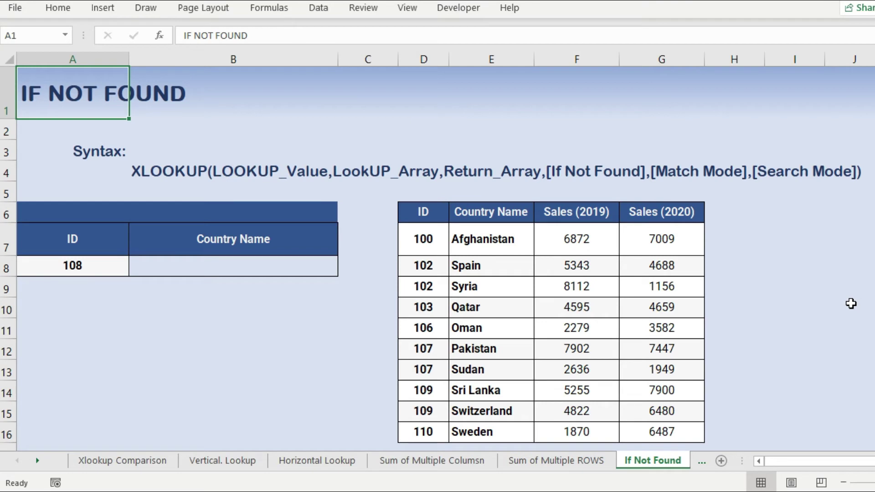
pyautogui.press('Down')
pyautogui.press('Down')
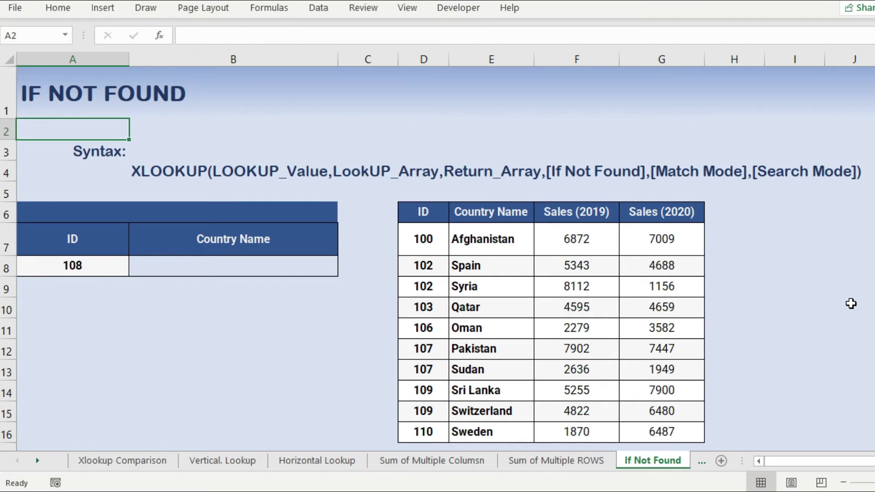
pyautogui.press('Right')
pyautogui.press('Right')
pyautogui.press('Right')
pyautogui.press('Right')
pyautogui.press('Right')
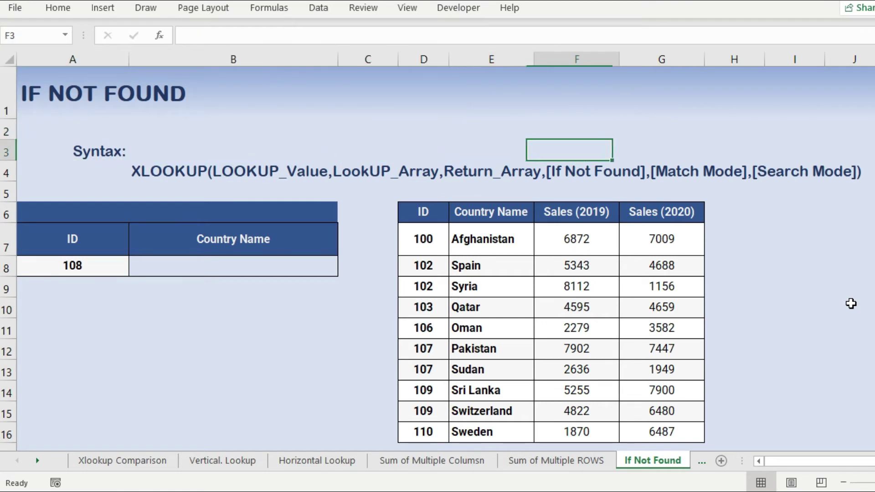
pyautogui.press('Down')
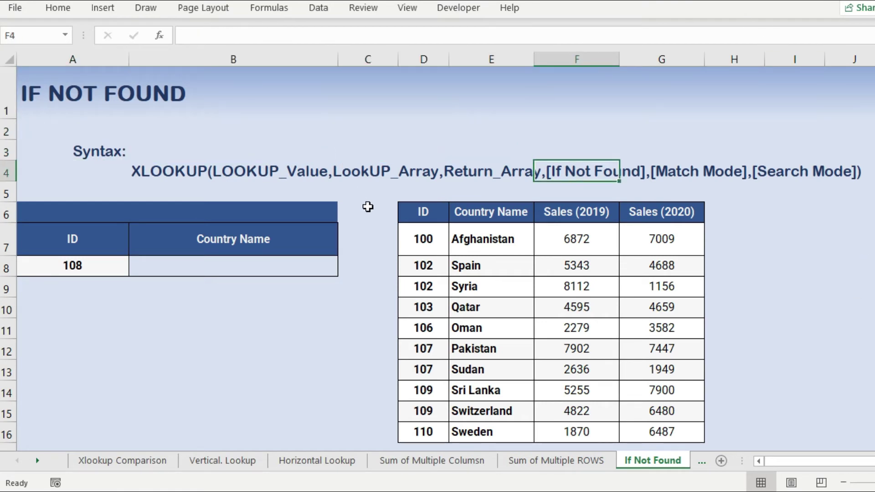
pyautogui.click(552, 175)
pyautogui.click(564, 187)
pyautogui.click(565, 173)
# Enter a VLOOKUP in B8 with lookup value A8, table array D6:G16, column index 2 and exact match 0.
pyautogui.click(268, 272)
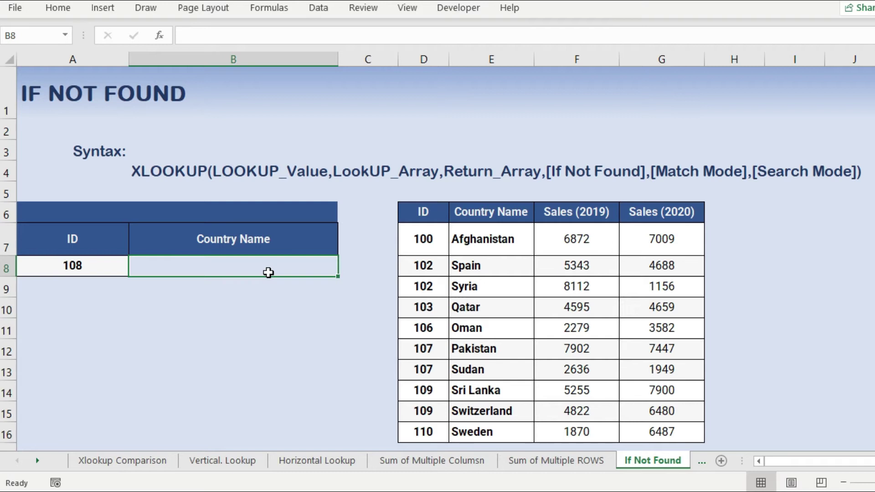
pyautogui.write('=Vl')
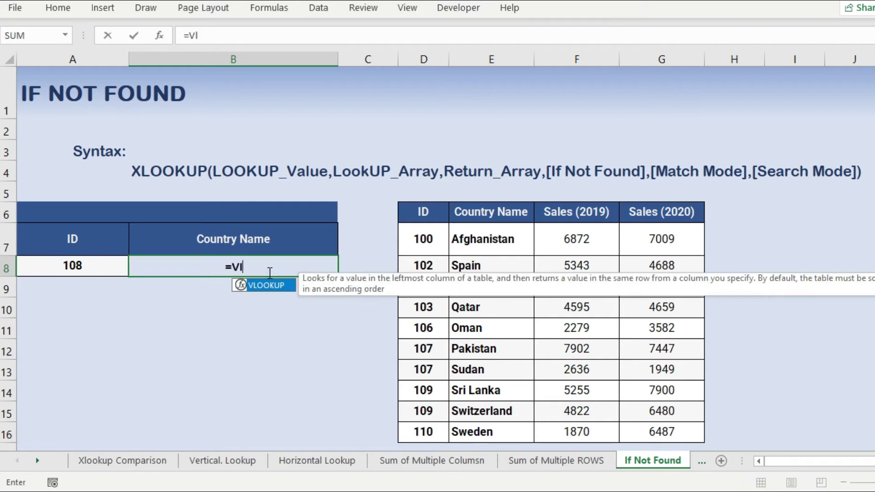
pyautogui.write('ookup')
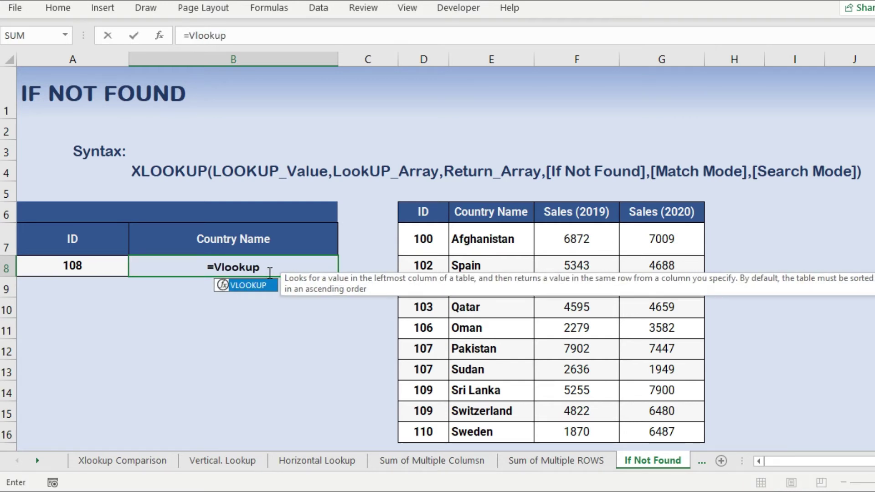
pyautogui.write('(')
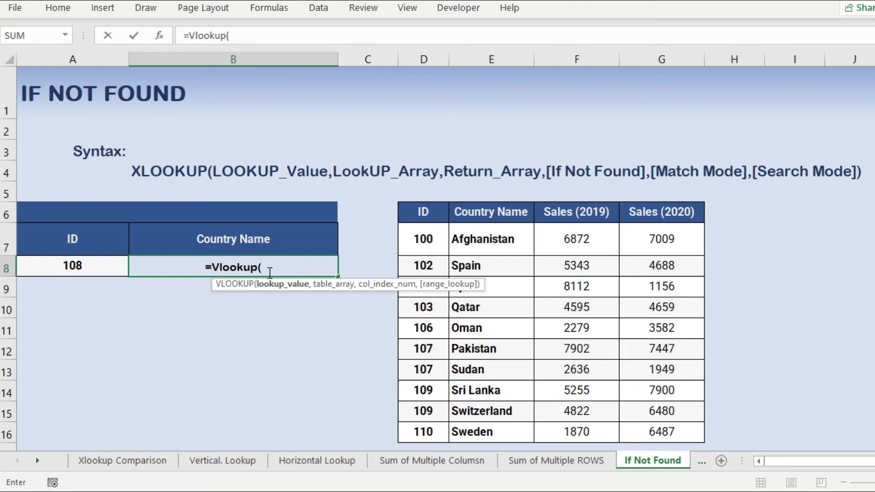
pyautogui.click(50, 267)
pyautogui.write(',')
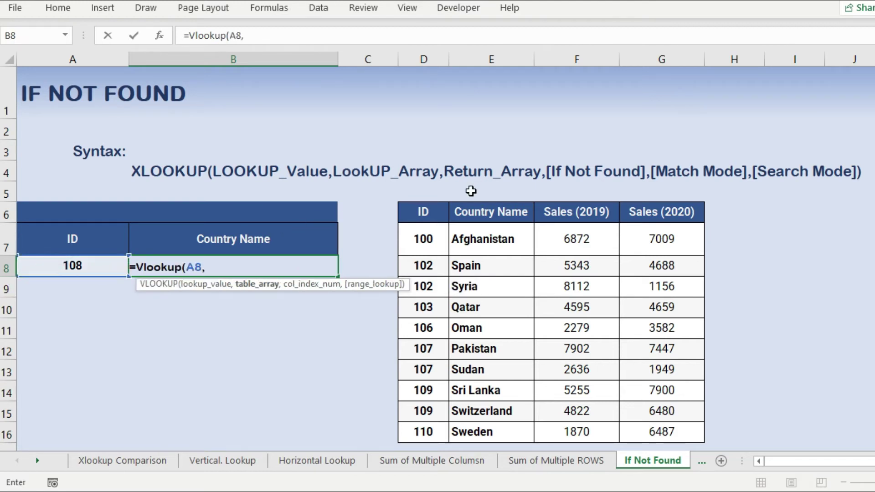
pyautogui.moveTo(437, 212); pyautogui.dragTo(661, 430)
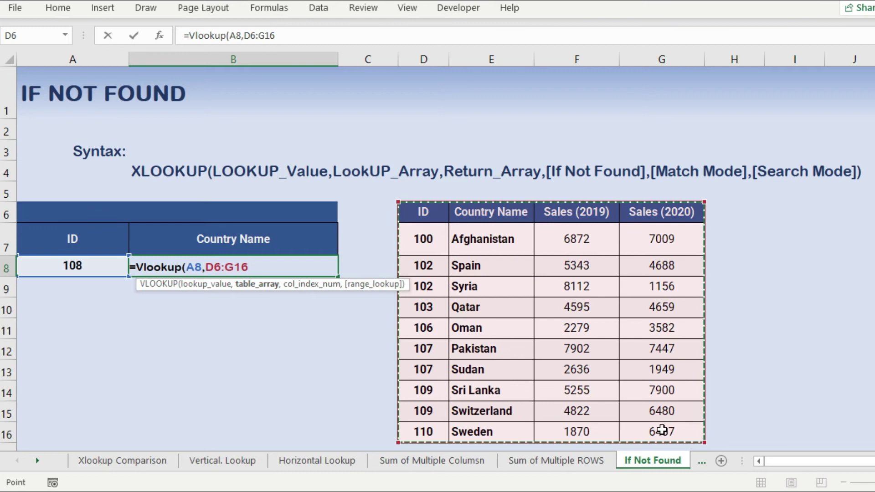
pyautogui.write(',2,0')
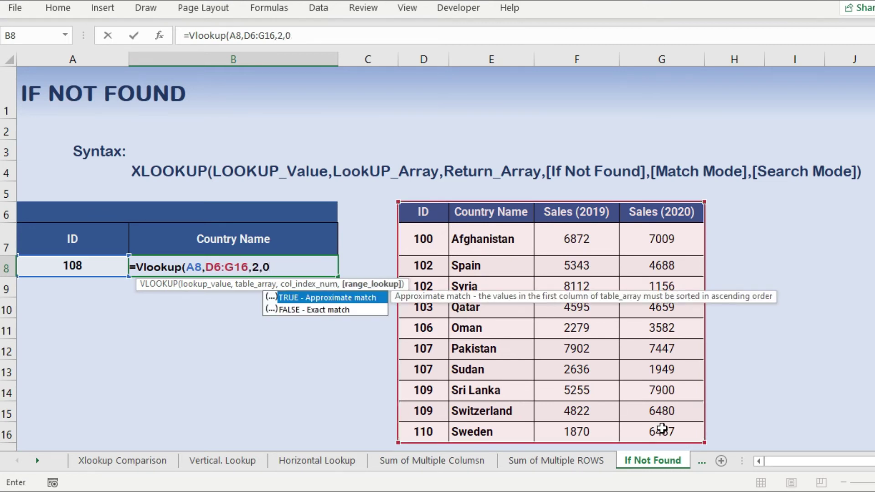
pyautogui.press('Return')
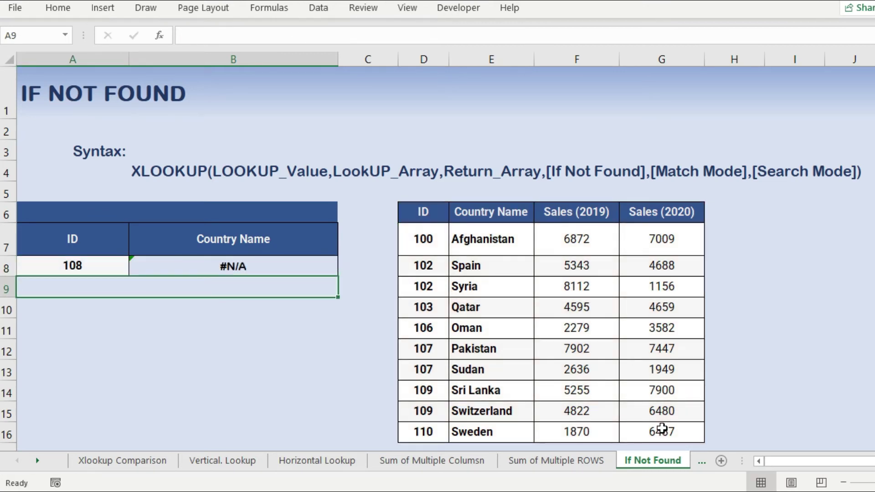
# Reopen the B8 formula for editing and insert IFERROR with its opening parenthesis ahead of VLOOKUP.
pyautogui.press('Up')
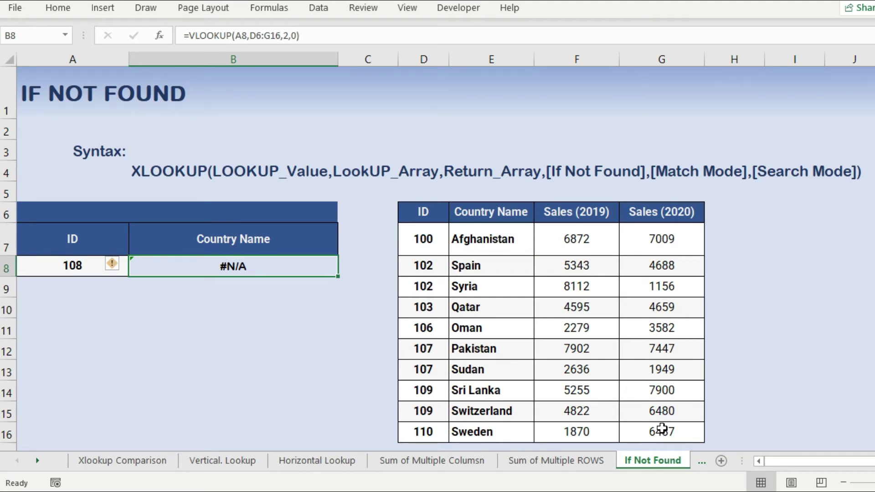
pyautogui.press('Down')
pyautogui.press('Up')
pyautogui.press('F2')
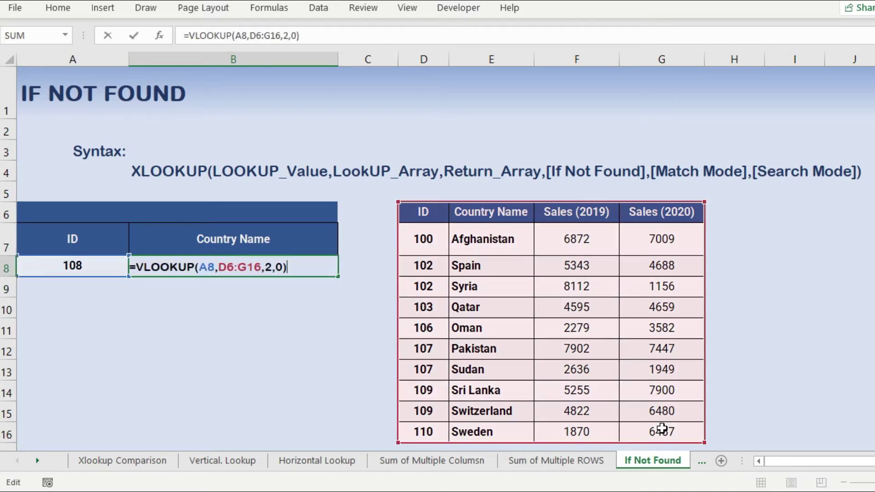
pyautogui.press('Left')
pyautogui.press('Left')
pyautogui.press('Left')
pyautogui.press('Left')
pyautogui.press('Left')
pyautogui.press('Left')
pyautogui.press('Left')
pyautogui.press('Left')
pyautogui.press('Left')
pyautogui.press('Left')
pyautogui.press('Left')
pyautogui.press('Left')
pyautogui.press('Left')
pyautogui.press('Left')
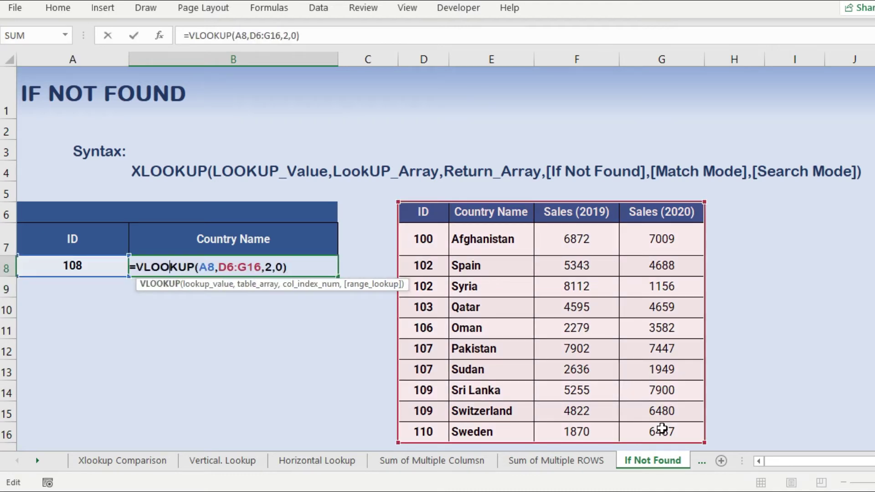
pyautogui.press('Left')
pyautogui.write('I')
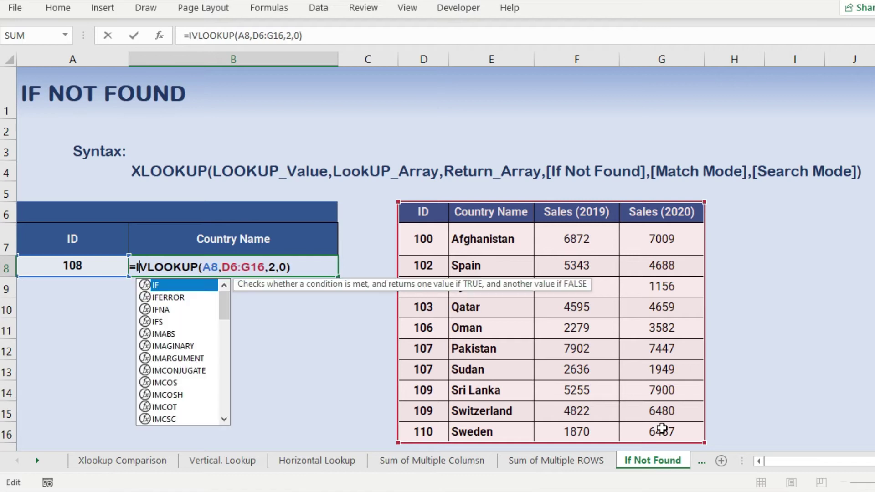
pyautogui.write('ffe')
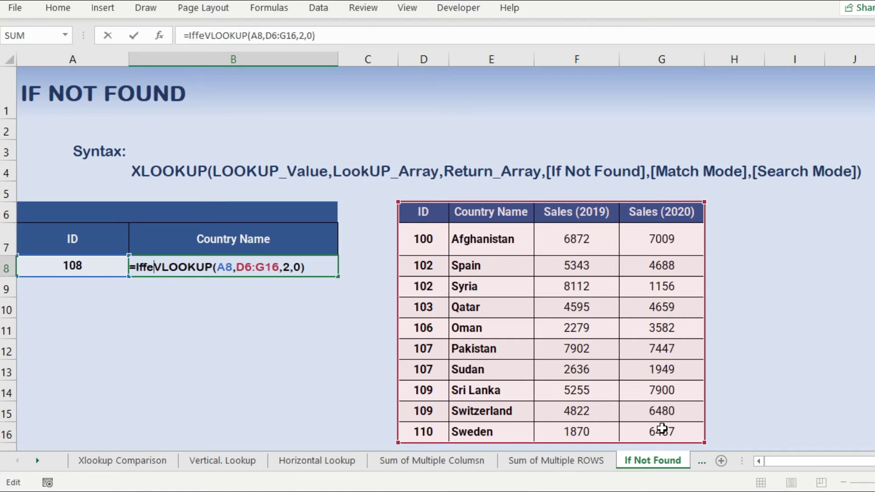
pyautogui.press('BackSpace')
pyautogui.press('BackSpace')
pyautogui.write('error')
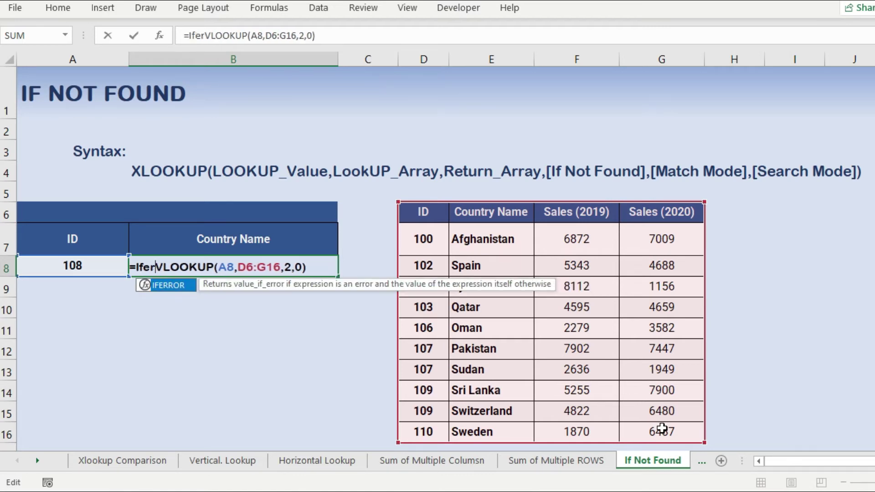
pyautogui.write('(')
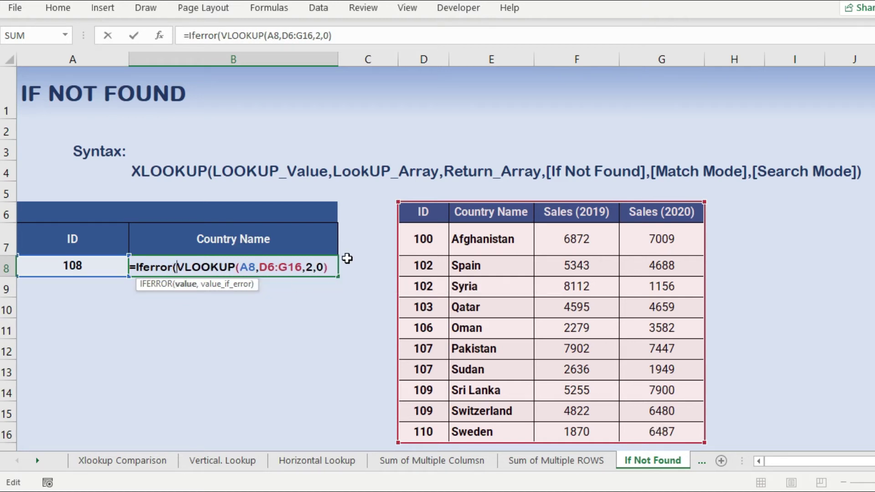
# Add "Not Found" as the IFERROR fallback value after the VLOOKUP and commit the B8 formula.
pyautogui.click(331, 268)
pyautogui.write(',')
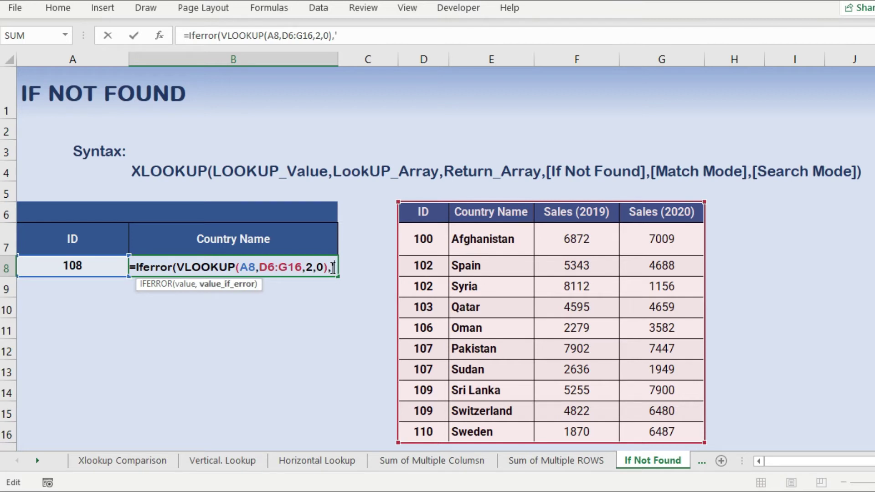
pyautogui.write('"Not')
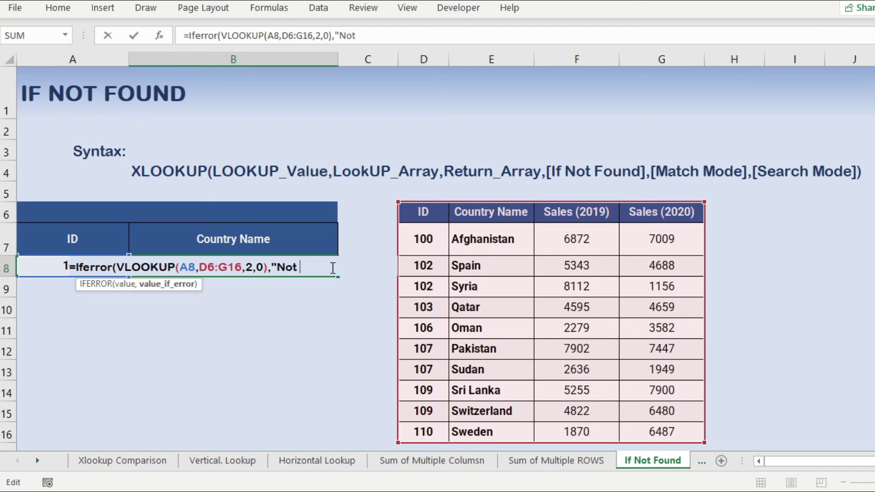
pyautogui.write(' Found"')
pyautogui.press('Return')
pyautogui.press('Return')
# Clear B8 and start an XLOOKUP there with lookup value A8 and lookup array D6:D16.
pyautogui.click(330, 267)
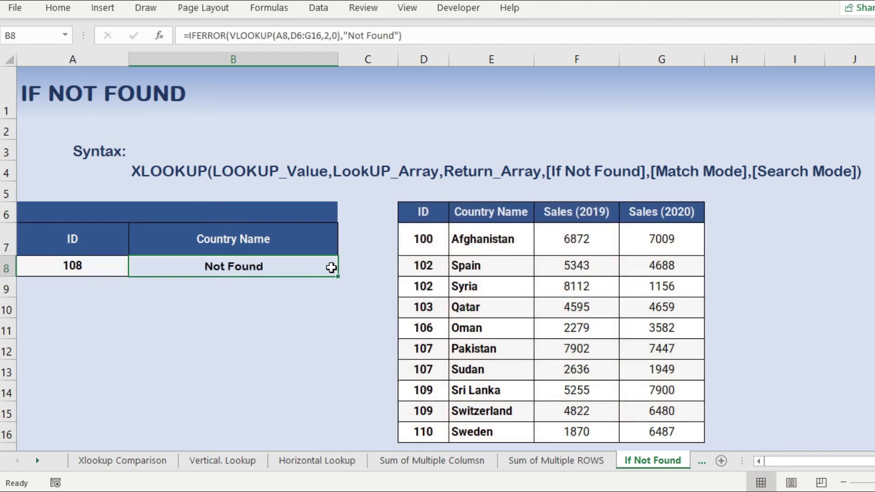
pyautogui.press('Delete')
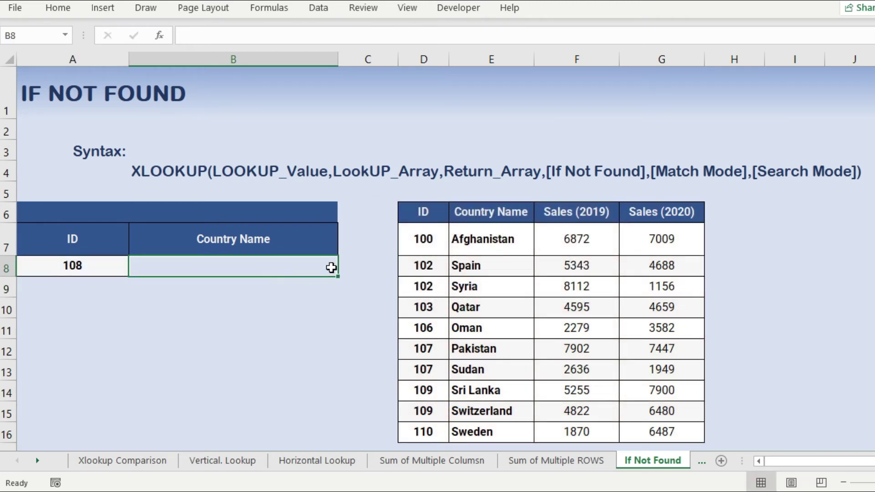
pyautogui.write('=')
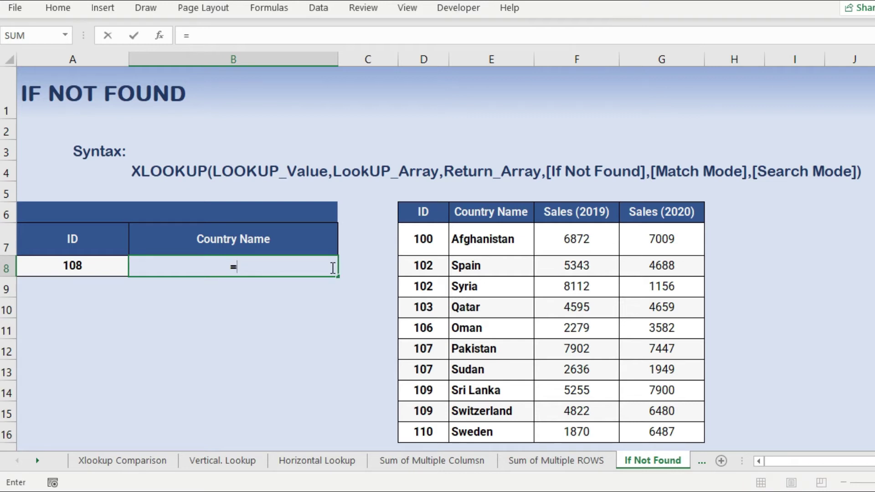
pyautogui.write('xl')
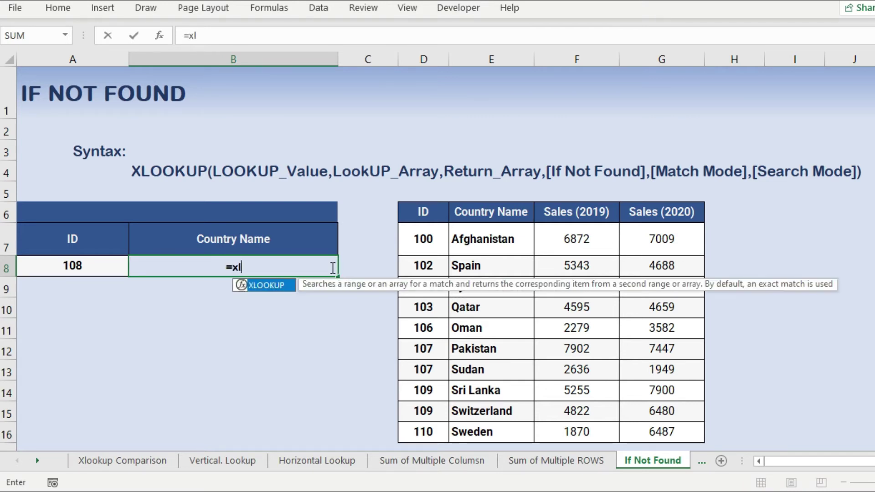
pyautogui.write('ookup')
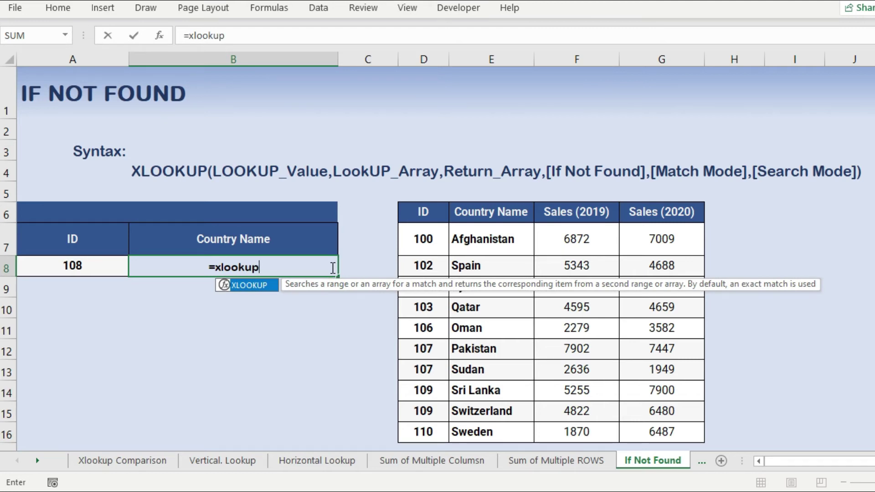
pyautogui.write('(')
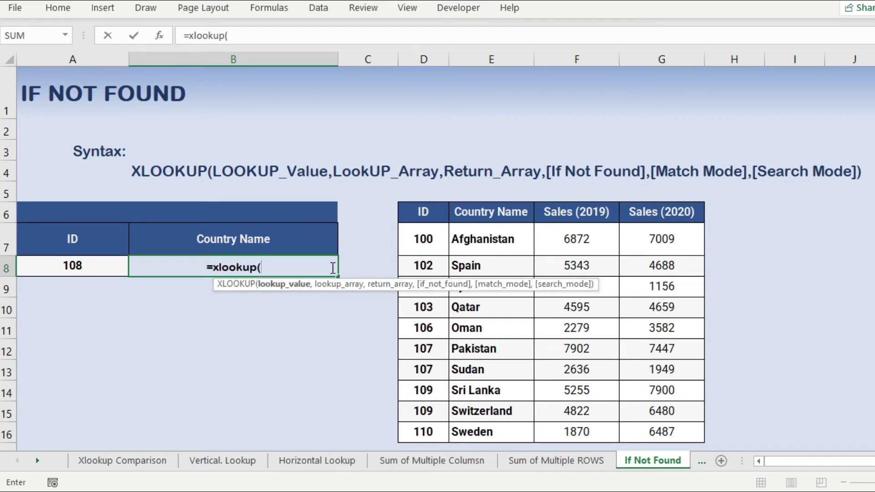
pyautogui.click(50, 268)
pyautogui.write(',')
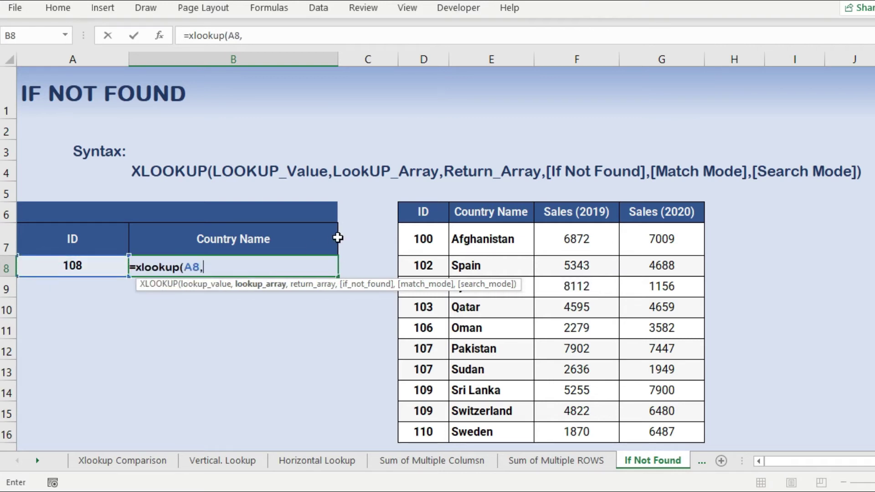
pyautogui.moveTo(417, 217); pyautogui.dragTo(416, 433)
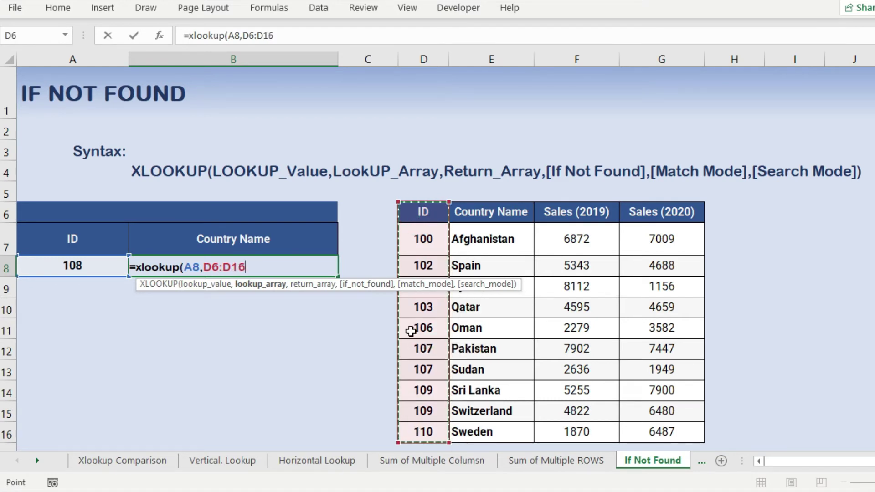
pyautogui.write(',')
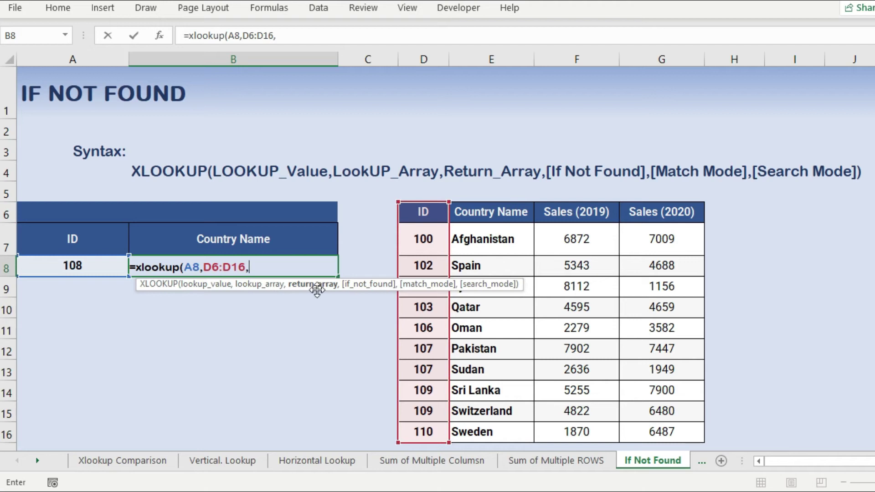
# Set the XLOOKUP's return array to E6:E16 and its if_not_found value to "Not Found", and commit the B8 formula.
pyautogui.moveTo(489, 210); pyautogui.dragTo(504, 431)
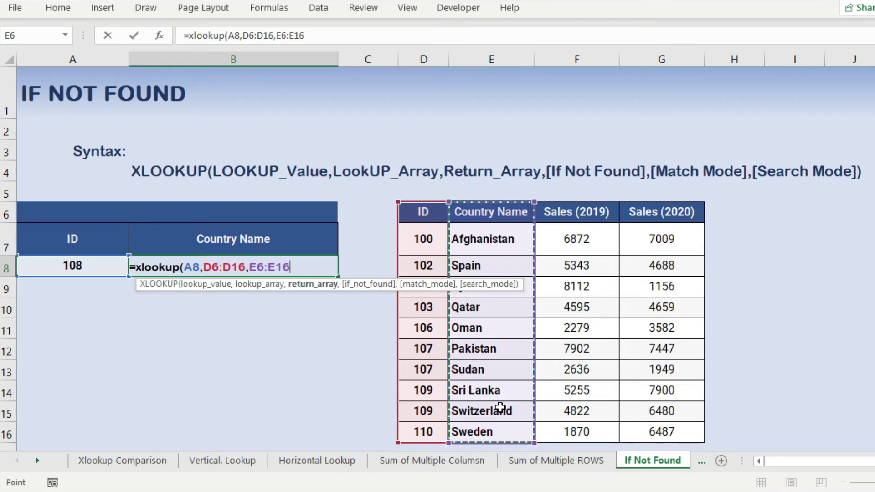
pyautogui.write(',')
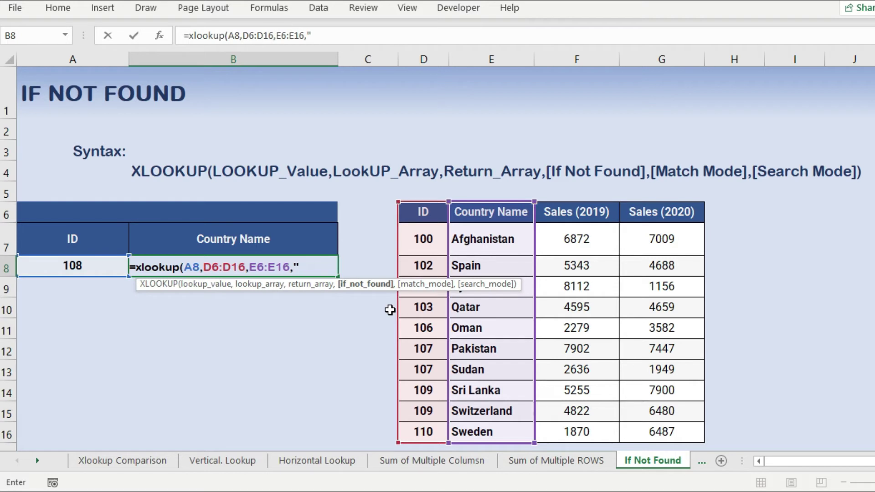
pyautogui.write('Not Found')
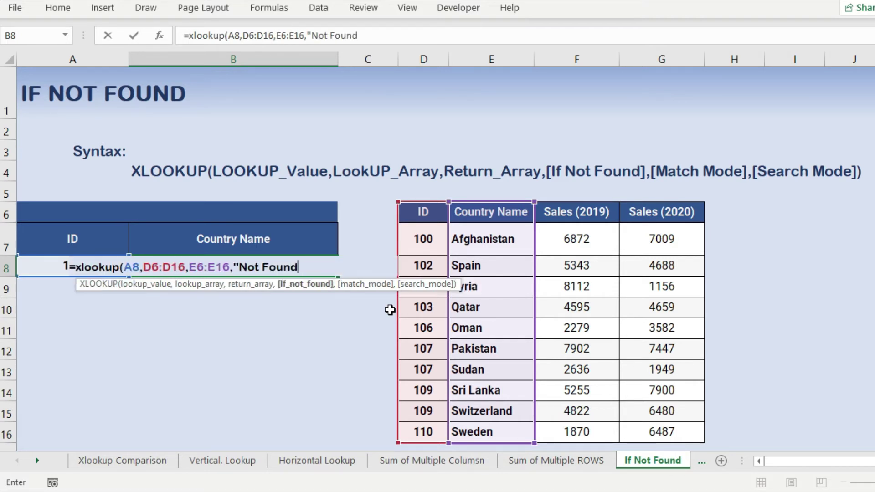
pyautogui.write('"')
pyautogui.press('BackSpace')
pyautogui.write('"0')
pyautogui.press('BackSpace')
pyautogui.write(')')
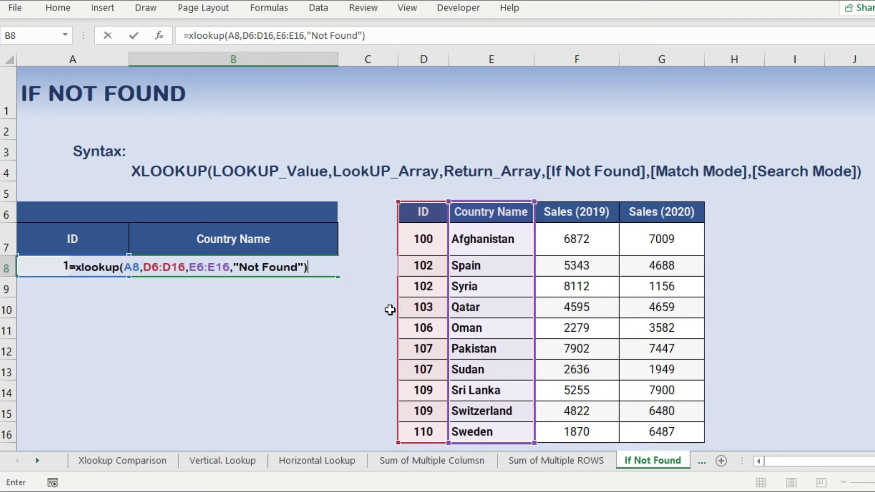
pyautogui.press('Return')
pyautogui.press('Up')
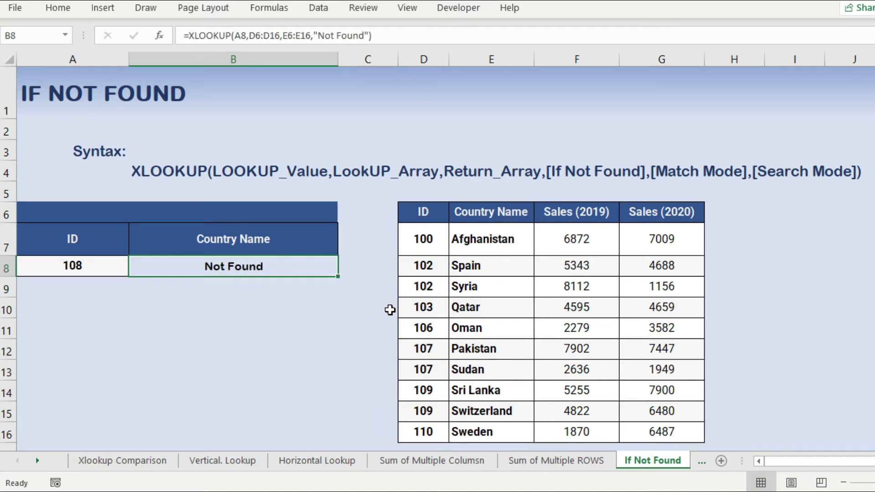
# Check the ID column of the country table for the lookup ID 108.
pyautogui.press('Right')
pyautogui.press('Right')
pyautogui.press('Down')
pyautogui.press('Down')
pyautogui.press('Down')
pyautogui.press('Down')
pyautogui.press('Down')
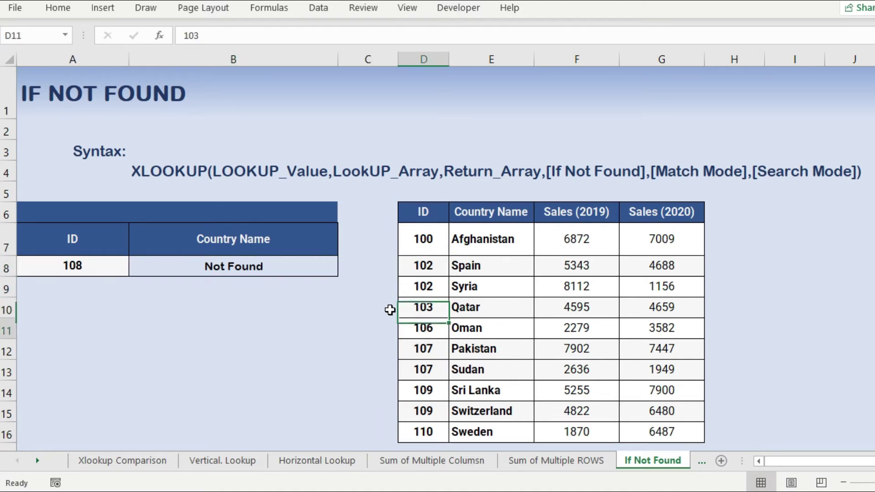
pyautogui.press('Down')
pyautogui.press('Up')
pyautogui.press('Up')
pyautogui.press('Up')
pyautogui.press('Up')
# Set the lookup ID in A8 to 107.
pyautogui.press('Left')
pyautogui.press('Left')
pyautogui.press('Left')
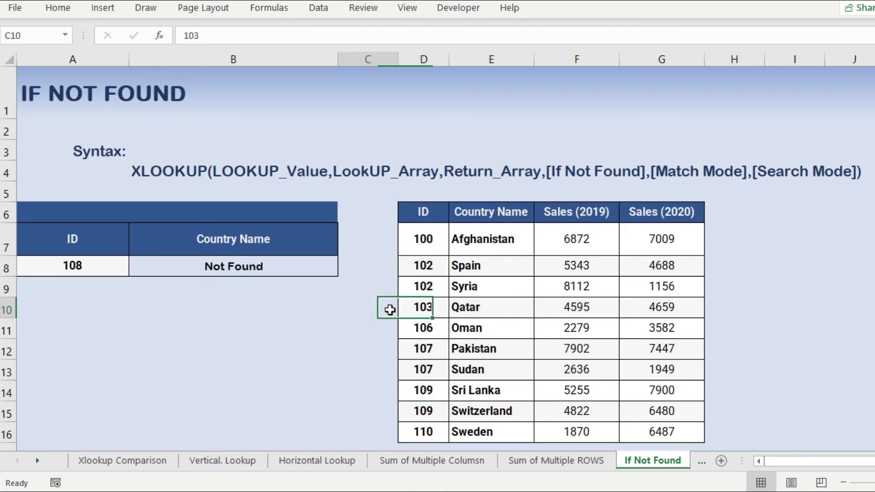
pyautogui.press('Up')
pyautogui.press('Up')
pyautogui.write('107')
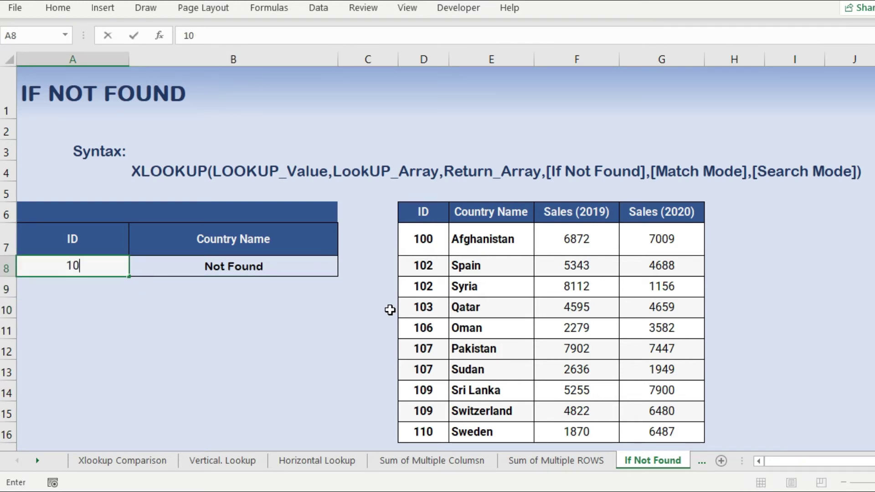
pyautogui.press('Return')
pyautogui.press('Up')
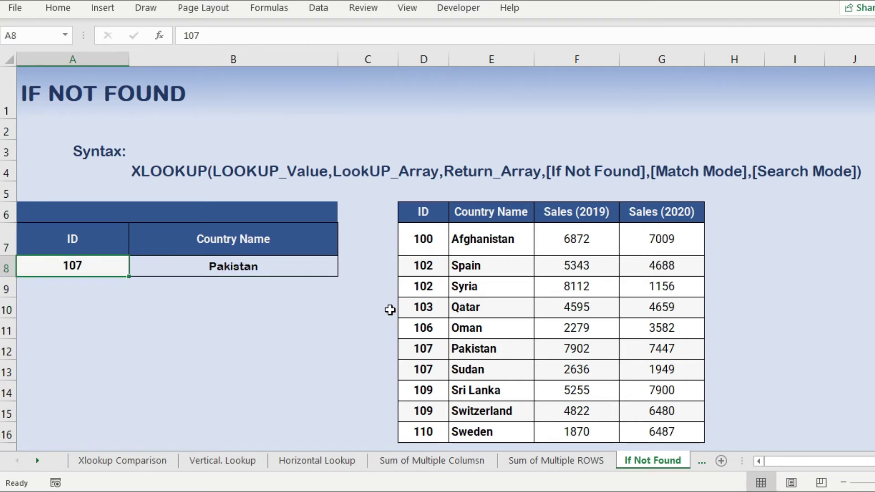
# Examine the ID column of the country table for the rows that match ID 107.
pyautogui.press('Right')
pyautogui.press('Right')
pyautogui.press('Right')
pyautogui.press('Down')
pyautogui.press('Down')
pyautogui.press('Down')
pyautogui.press('Down')
pyautogui.press('Right')
pyautogui.press('Left')
pyautogui.press('Down')
pyautogui.press('Up')
pyautogui.press('Down')
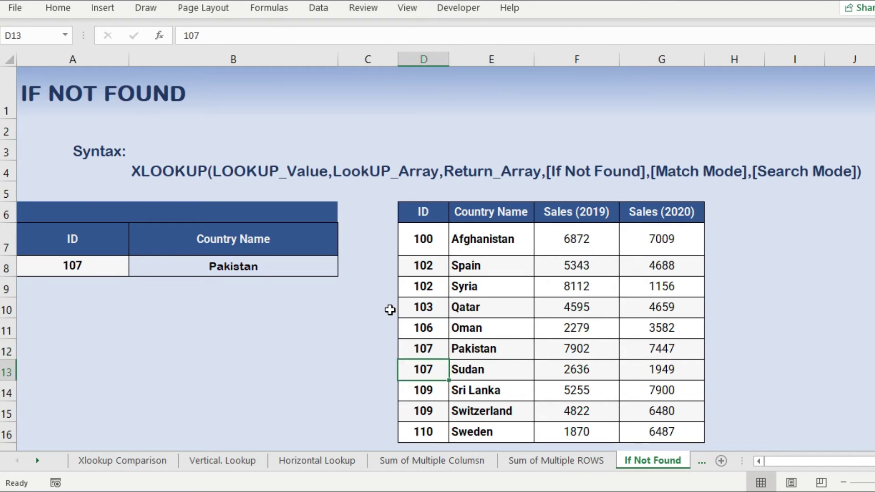
pyautogui.press('Up')
pyautogui.press('Down')
pyautogui.press('Up')
pyautogui.press('Up')
pyautogui.press('Up')
pyautogui.press('Up')
pyautogui.press('Down')
pyautogui.press('Down')
pyautogui.press('Down')
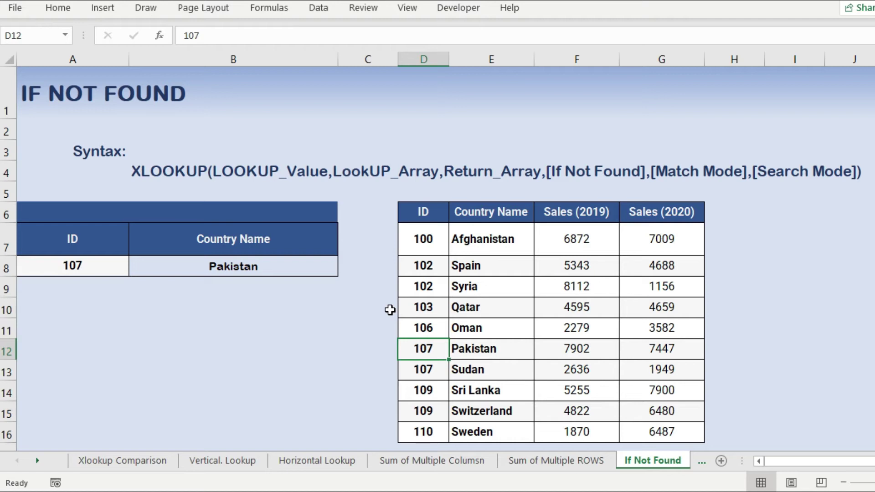
# Inspect the repeated ID pairs 107, 102 and 109 in the table, and compare them with the B8 result.
pyautogui.press('Right')
pyautogui.press('Left')
pyautogui.hotkey('shift', 'Down')
pyautogui.hotkey('shift', 'Down')
pyautogui.press('Up')
pyautogui.press('Up')
pyautogui.press('Up')
pyautogui.press('Up')
pyautogui.hotkey('shift', 'Down')
pyautogui.press('Down')
pyautogui.press('Down')
pyautogui.press('Down')
pyautogui.press('Down')
pyautogui.press('Down')
pyautogui.press('Down')
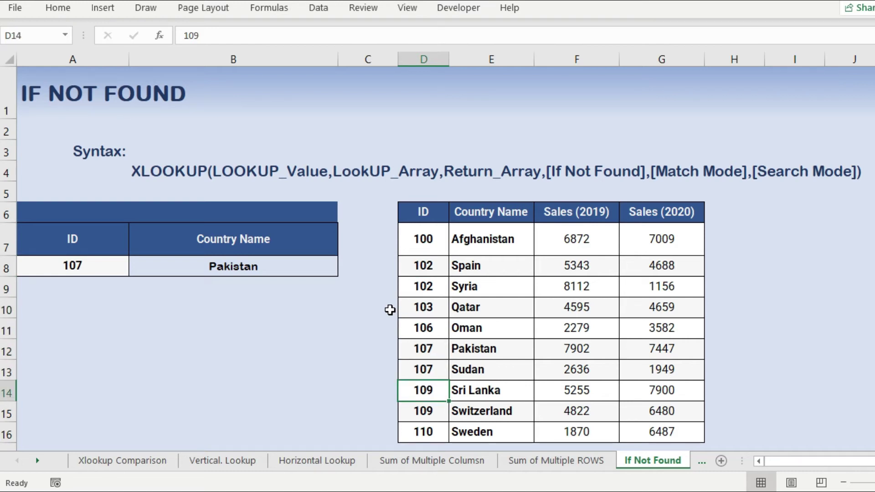
pyautogui.hotkey('shift', 'Down')
pyautogui.press('Up')
pyautogui.press('Up')
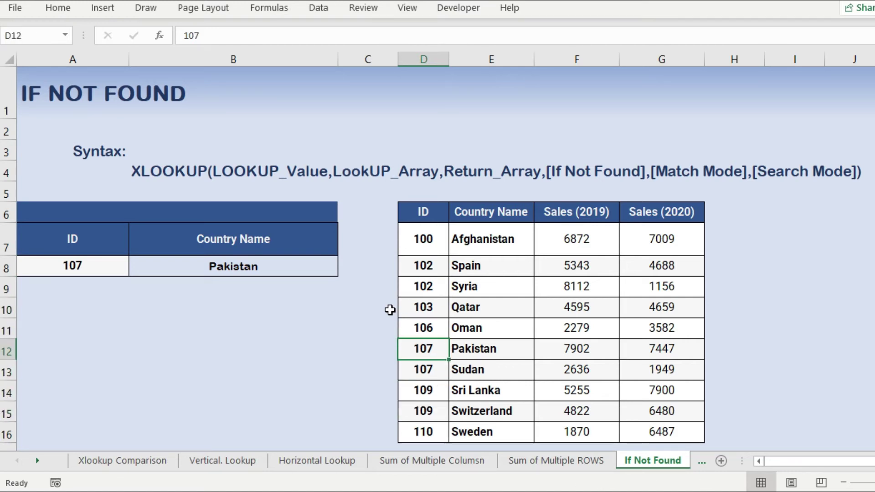
pyautogui.press('Left')
pyautogui.press('Left')
pyautogui.press('Up')
pyautogui.press('Up')
pyautogui.press('Up')
pyautogui.press('Up')
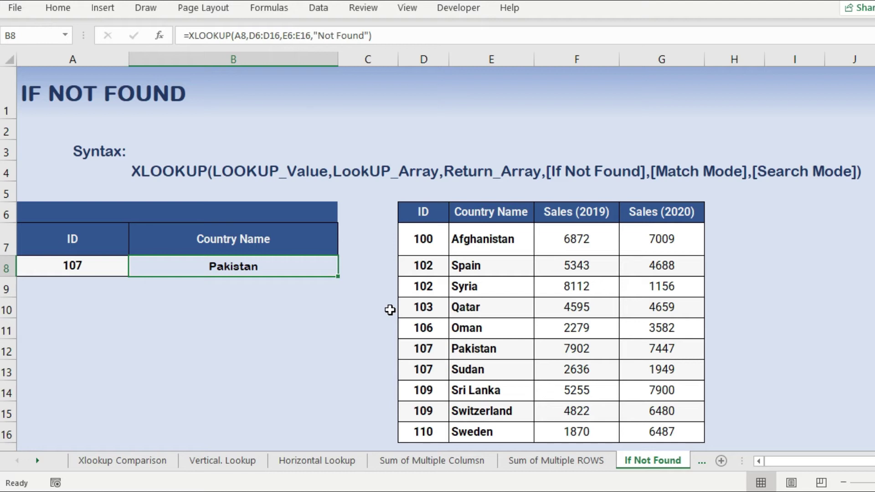
# Open the Match Mode sheet and go to the empty Country Name cell B8.
pyautogui.press('Up')
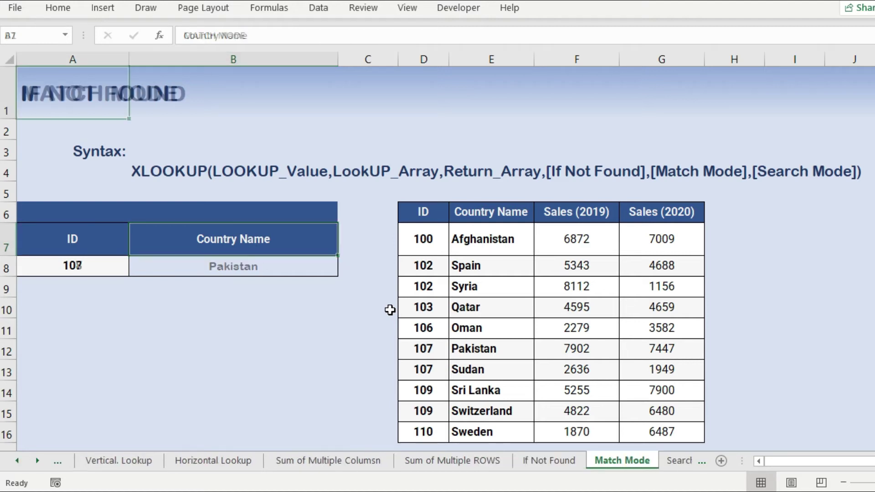
pyautogui.press('Down')
pyautogui.press('Down')
pyautogui.press('Down')
pyautogui.press('Down')
pyautogui.press('Down')
pyautogui.press('Down')
pyautogui.press('Down')
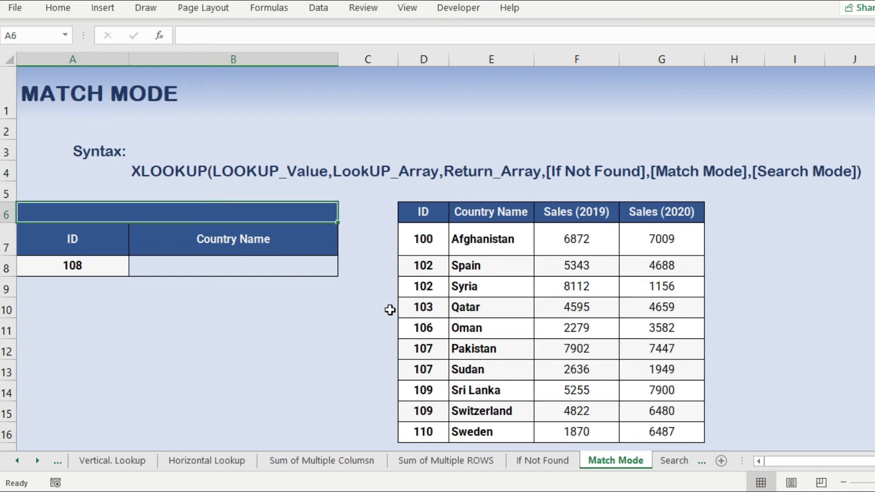
pyautogui.press('Right')
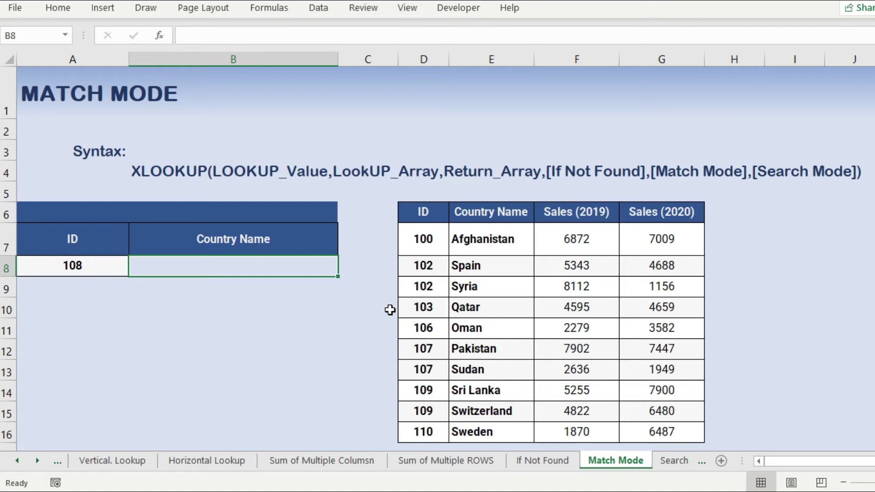
# Start an XLOOKUP in B8 with lookup value A8 and lookup array D6:D16.
pyautogui.write('=x')
pyautogui.press('BackSpace')
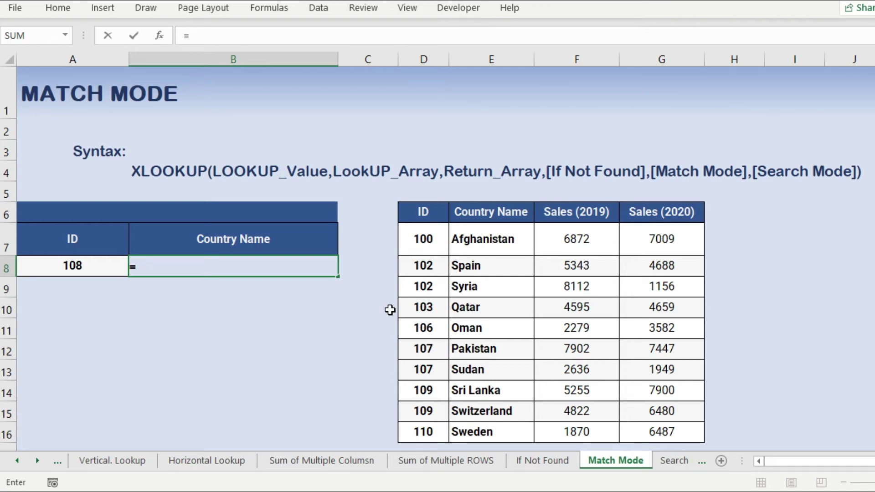
pyautogui.write('xlook')
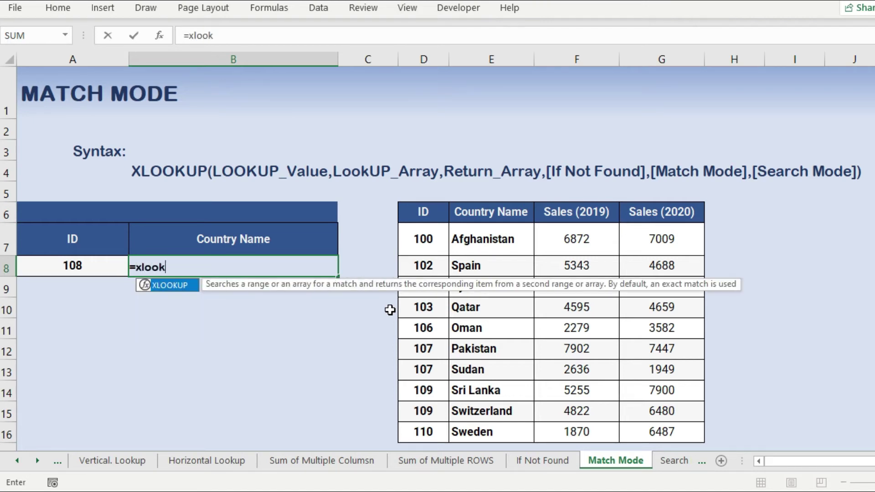
pyautogui.write('up(')
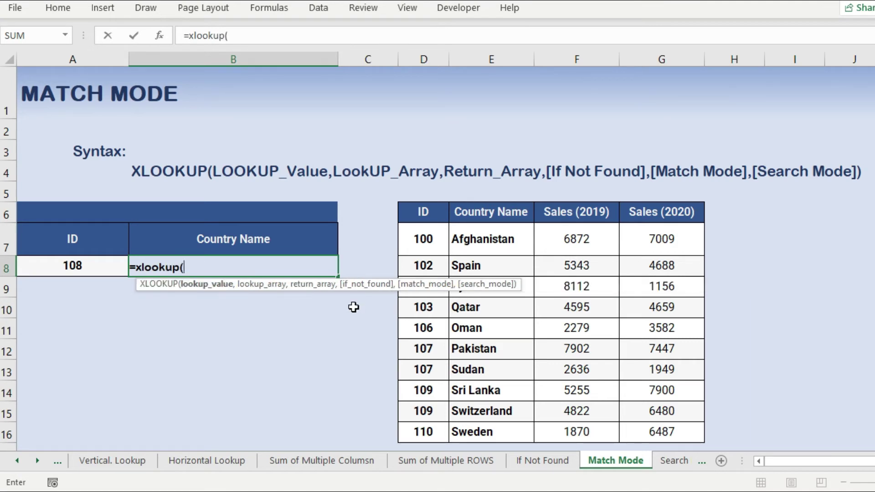
pyautogui.click(59, 268)
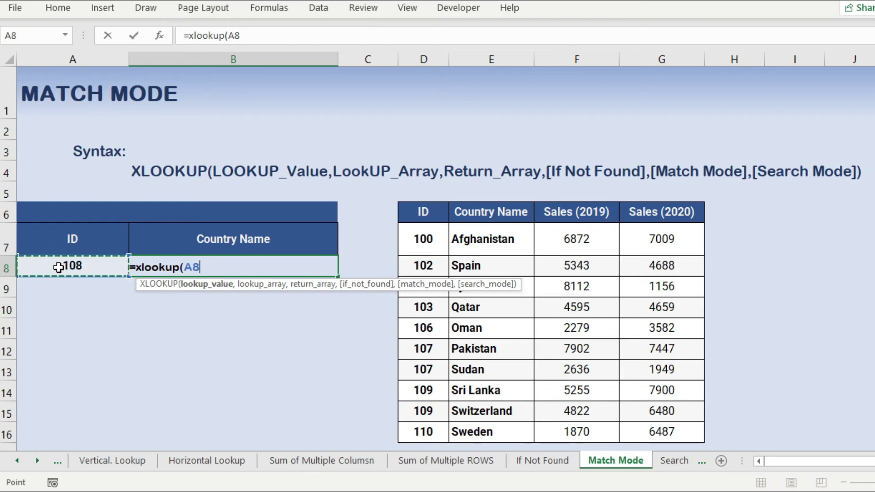
pyautogui.write(',')
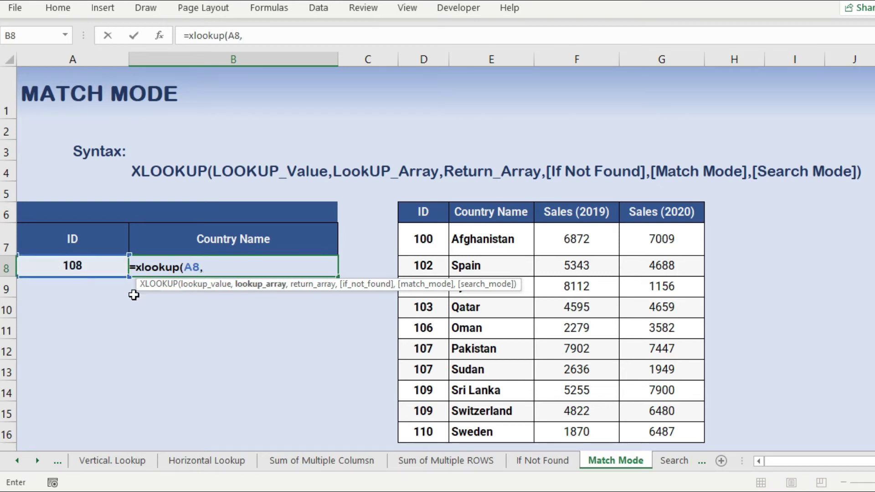
pyautogui.click(430, 210)
pyautogui.moveTo(428, 235); pyautogui.dragTo(410, 429)
pyautogui.write(',')
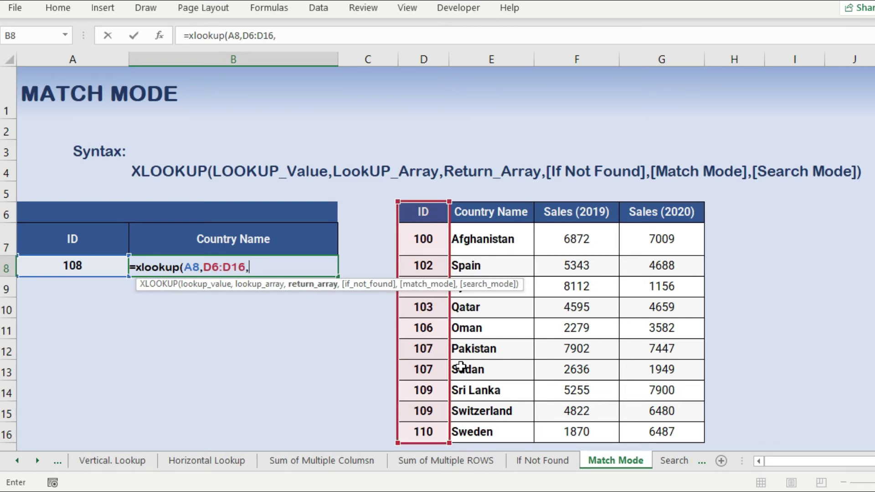
# Complete the B8 XLOOKUP with return array E6:E16, an empty if_not_found and match mode -1 (exact match or next smaller item).
pyautogui.moveTo(493, 214); pyautogui.dragTo(486, 421)
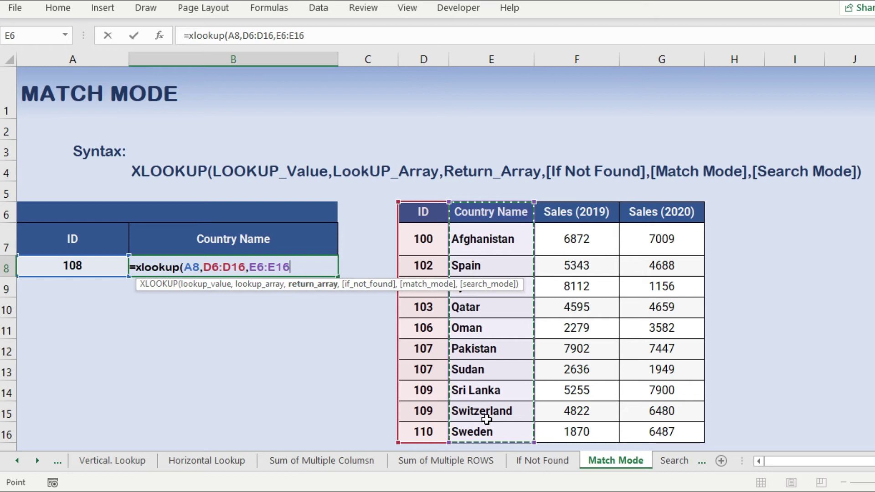
pyautogui.write(',,')
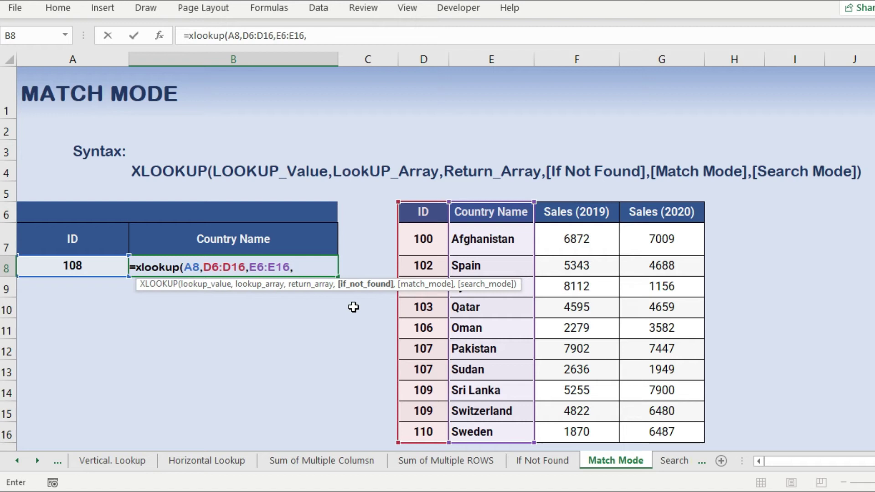
pyautogui.write(',')
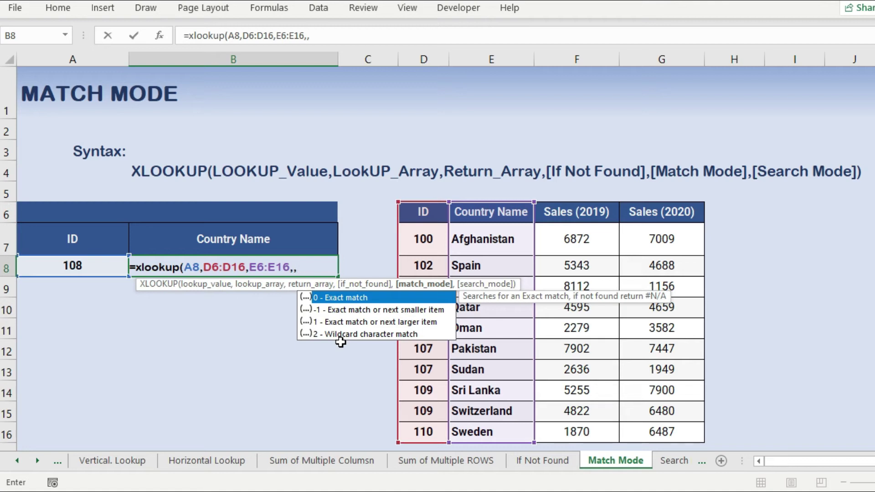
pyautogui.press('Down')
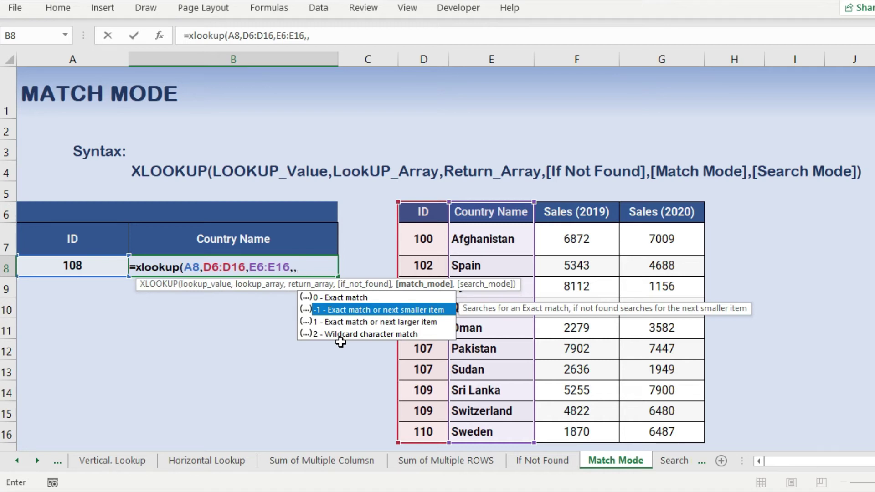
pyautogui.press('Tab')
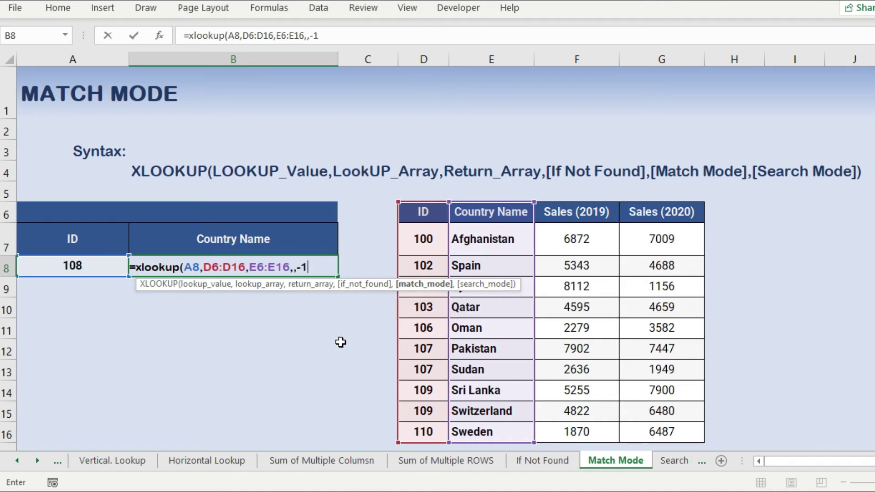
pyautogui.write(')')
pyautogui.press('Return')
pyautogui.press('Up')
pyautogui.press('Right')
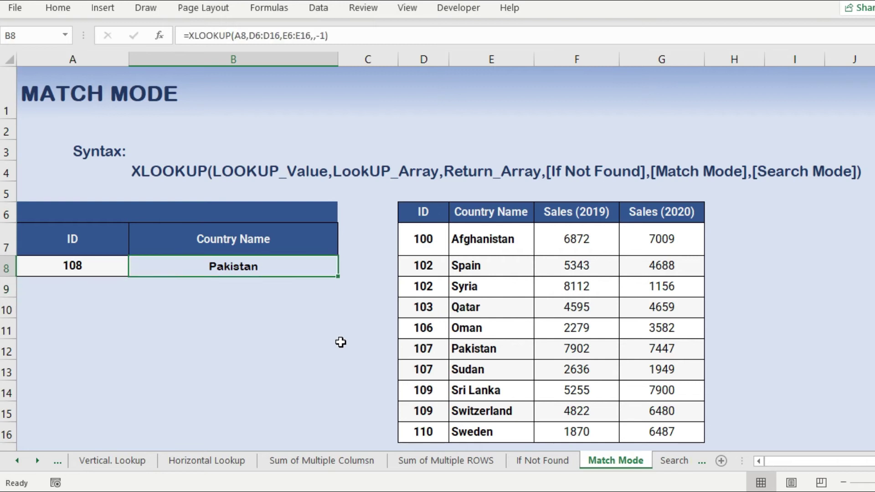
# Compare the B8 result with the table's ID column, looking for the nearest ID below 108.
pyautogui.press('Right')
pyautogui.press('Down')
pyautogui.press('Down')
pyautogui.press('Down')
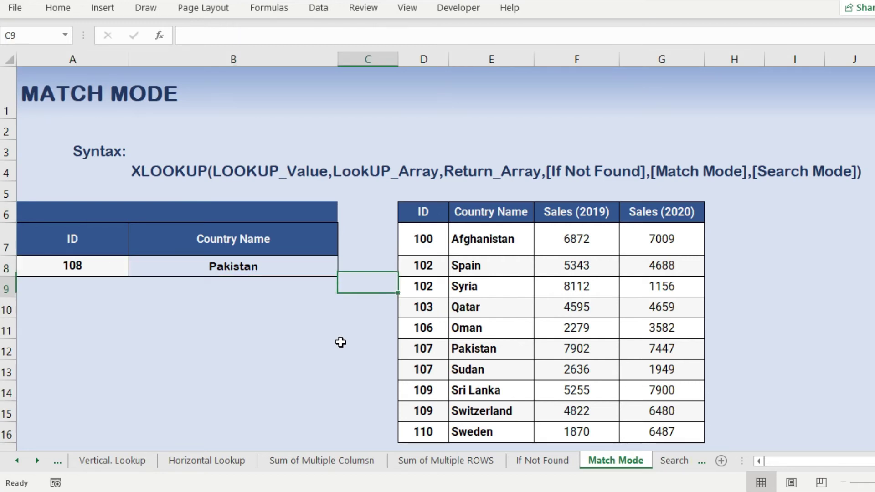
pyautogui.press('Right')
pyautogui.press('Right')
pyautogui.press('Down')
pyautogui.press('Left')
pyautogui.press('Down')
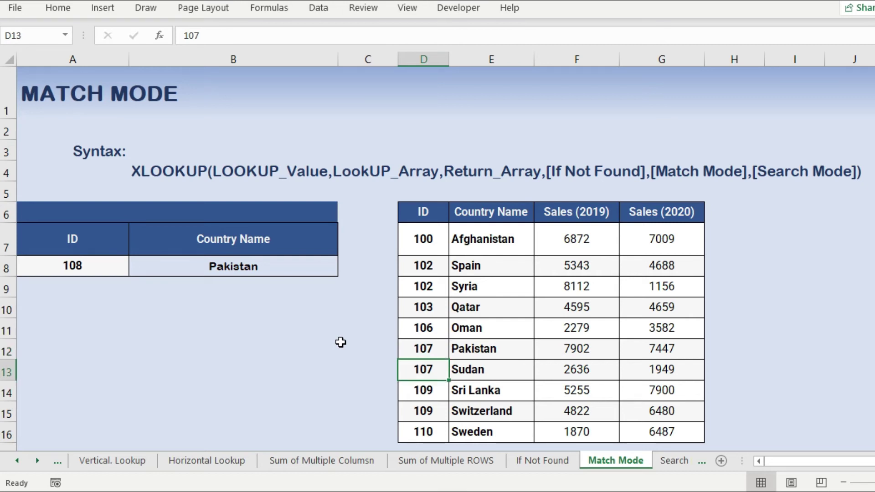
pyautogui.press('Up')
pyautogui.press('Up')
pyautogui.press('Up')
pyautogui.press('Up')
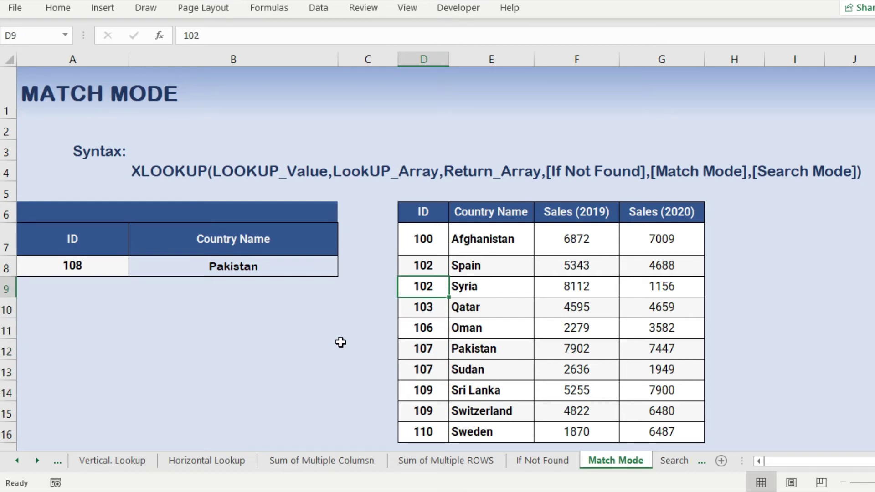
pyautogui.press('Left')
pyautogui.press('Up')
pyautogui.press('Left')
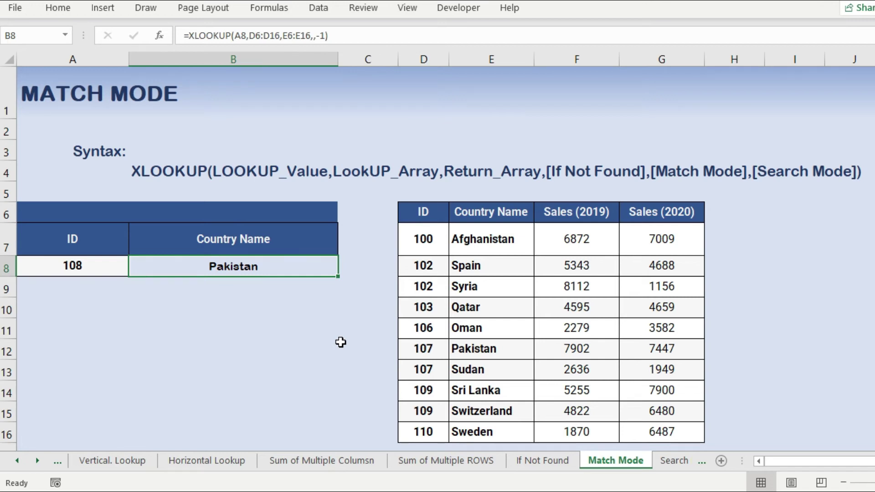
# Examine the IDs just below and just above 108 in the country table, around rows 10 to 15.
pyautogui.press('Right')
pyautogui.press('Right')
pyautogui.press('Down')
pyautogui.press('Down')
pyautogui.press('Down')
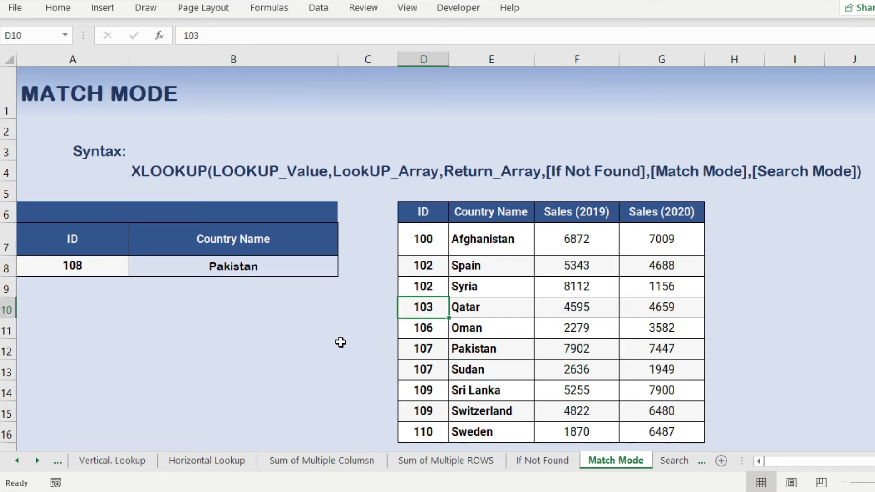
pyautogui.press('Down')
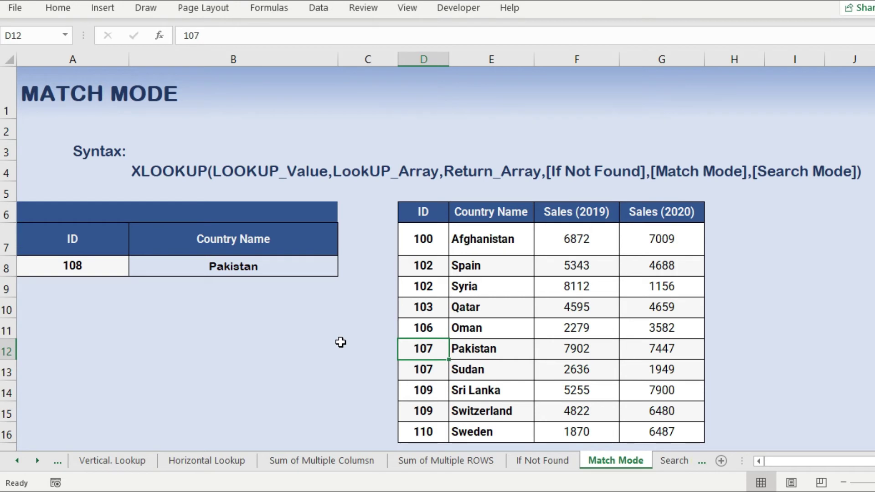
pyautogui.press('Up')
pyautogui.press('Up')
pyautogui.press('Down')
pyautogui.press('Down')
pyautogui.press('Down')
pyautogui.press('Down')
pyautogui.press('Down')
pyautogui.press('Up')
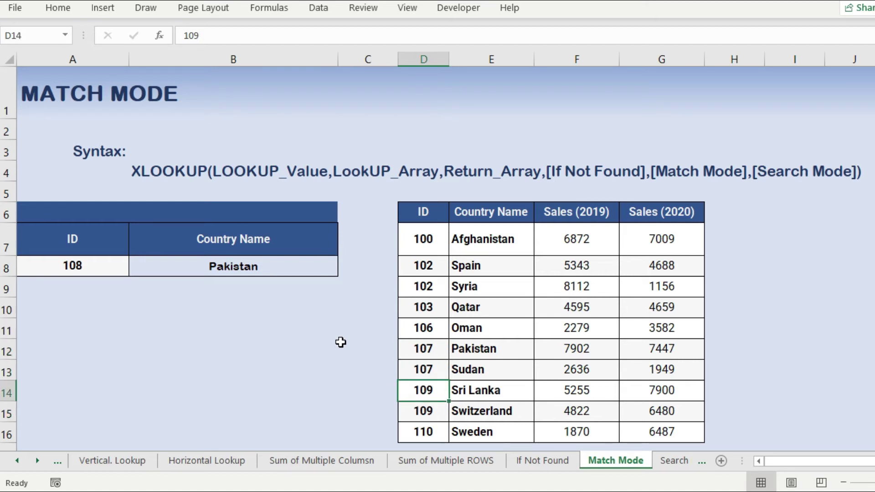
pyautogui.press('Up')
pyautogui.press('Up')
pyautogui.press('Up')
pyautogui.press('Down')
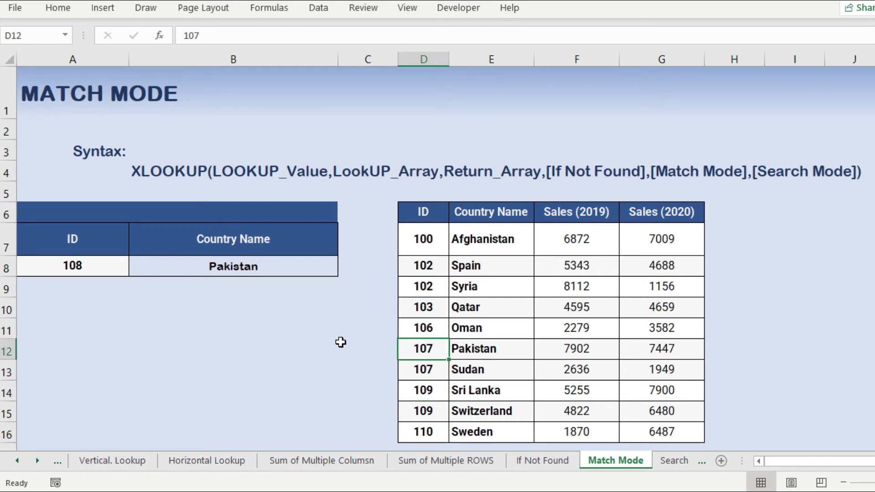
# Change the match mode in the B8 XLOOKUP to 1 (exact match or next larger item) and commit the formula.
pyautogui.press('Up')
pyautogui.press('Up')
pyautogui.press('Left')
pyautogui.press('Left')
pyautogui.press('Up')
pyautogui.press('Up')
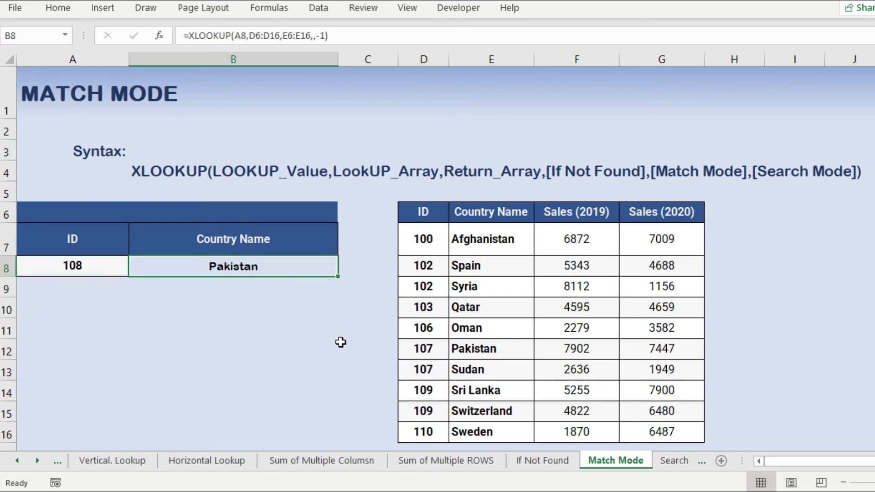
pyautogui.press('F2')
pyautogui.press('Left')
pyautogui.press('Left')
pyautogui.press('BackSpace')
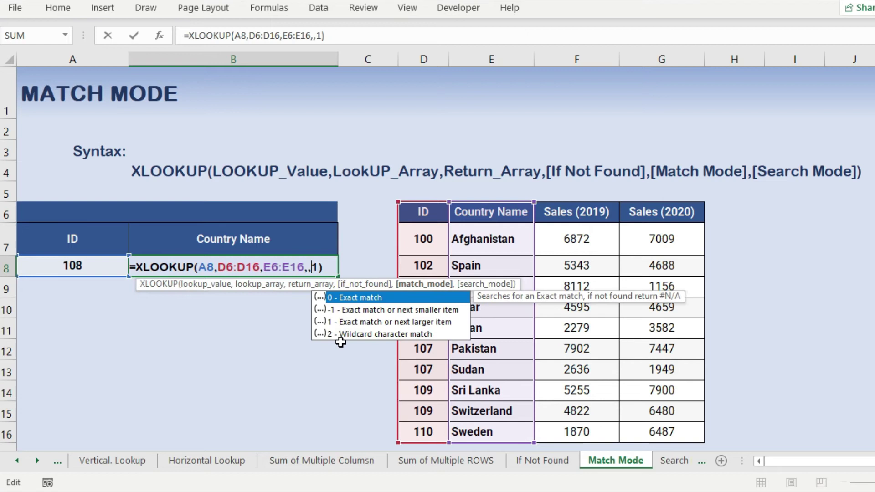
pyautogui.press('Return')
pyautogui.press('Right')
pyautogui.press('Right')
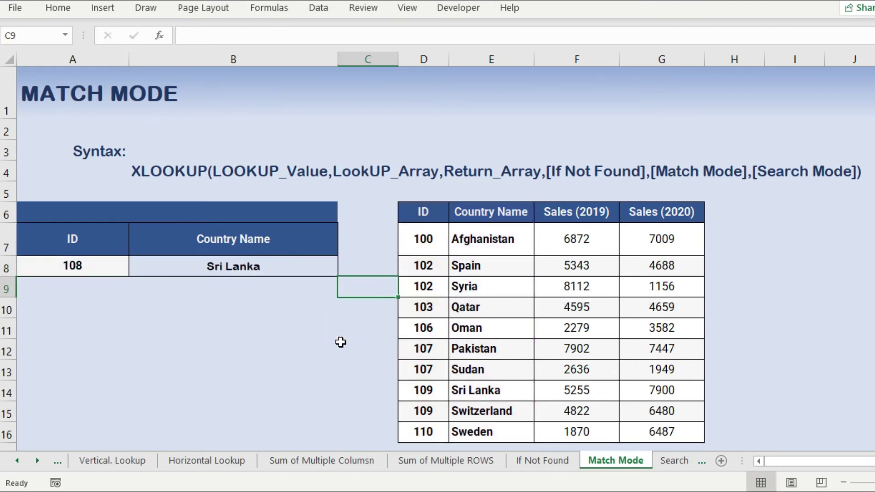
# Check the IDs around 108 in the country table against the B8 result, looking for the next larger ID.
pyautogui.press('Down')
pyautogui.press('Down')
pyautogui.press('Down')
pyautogui.press('Down')
pyautogui.press('Down')
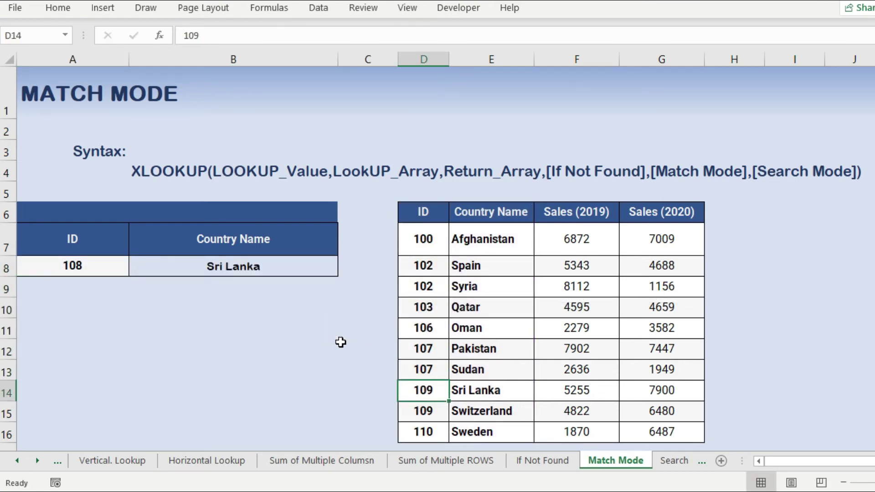
pyautogui.press('Up')
pyautogui.press('Up')
pyautogui.hotkey('shift', 'Down')
pyautogui.press('Down')
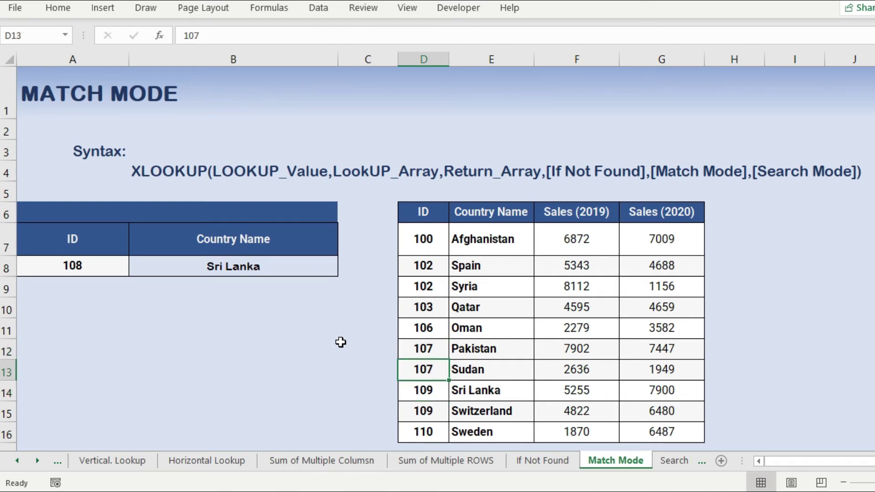
pyautogui.press('Down')
pyautogui.press('Up')
pyautogui.press('Down')
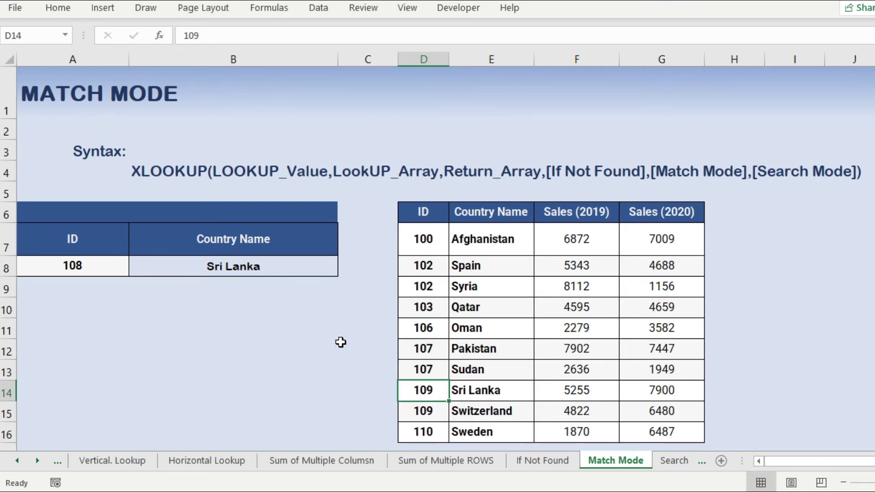
pyautogui.press('Right')
pyautogui.press('Left')
# Set the lookup ID in A8 to 109.
pyautogui.press('Home')
pyautogui.press('Up')
pyautogui.press('Up')
pyautogui.press('Up')
pyautogui.press('Up')
pyautogui.press('Up')
pyautogui.press('Up')
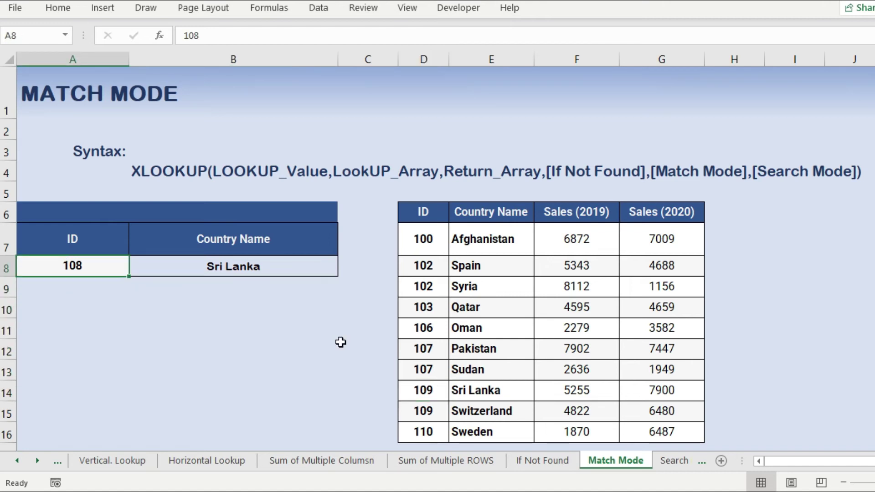
pyautogui.write('109')
pyautogui.press('Return')
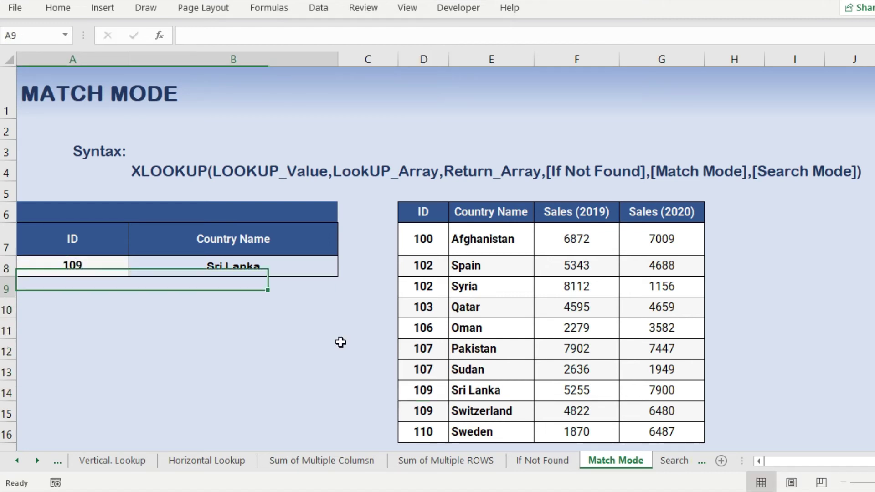
# Try the lookup ID in A8 with 102, and replace it with 101.
pyautogui.press('Up')
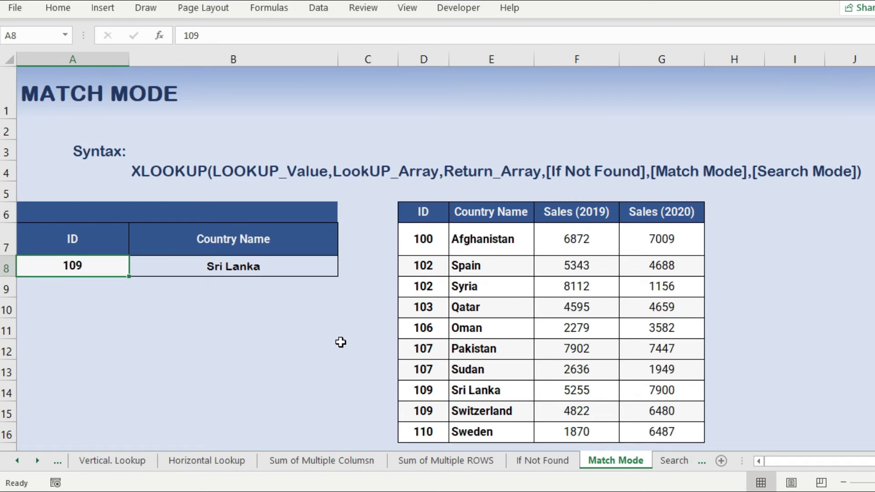
pyautogui.write('102')
pyautogui.press('Return')
pyautogui.press('Up')
pyautogui.press('Right')
pyautogui.press('Left')
pyautogui.write('101')
pyautogui.press('Down')
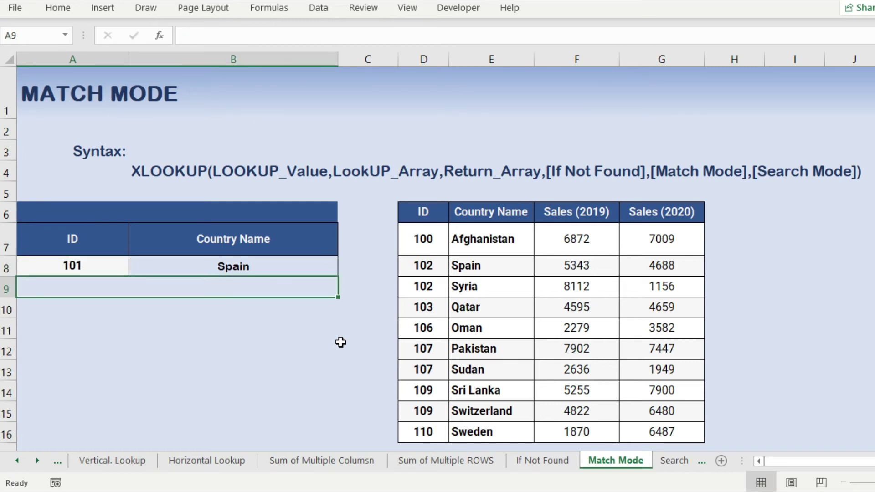
# Change the match mode of the B8 XLOOKUP to -1 (exact match or next smaller item) and commit the formula.
pyautogui.press('Up')
pyautogui.press('Right')
pyautogui.press('Right')
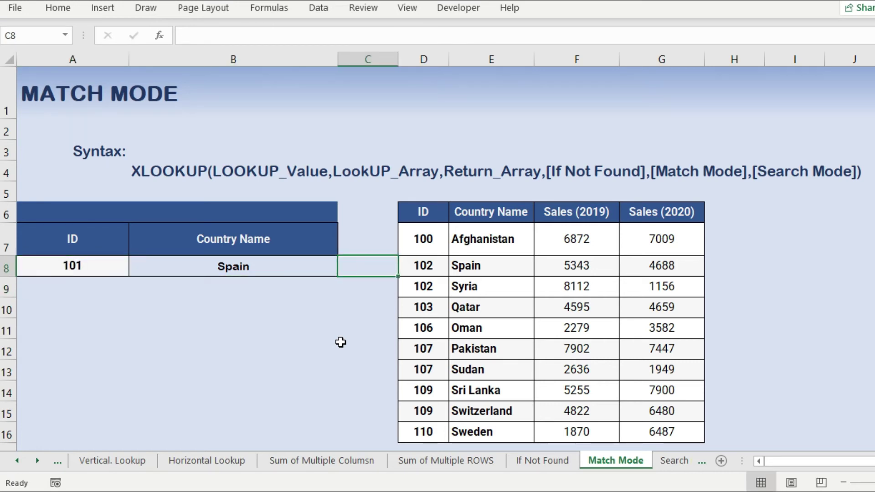
pyautogui.press('Right')
pyautogui.press('Up')
pyautogui.press('Down')
pyautogui.press('Left')
pyautogui.press('Left')
pyautogui.press('F2')
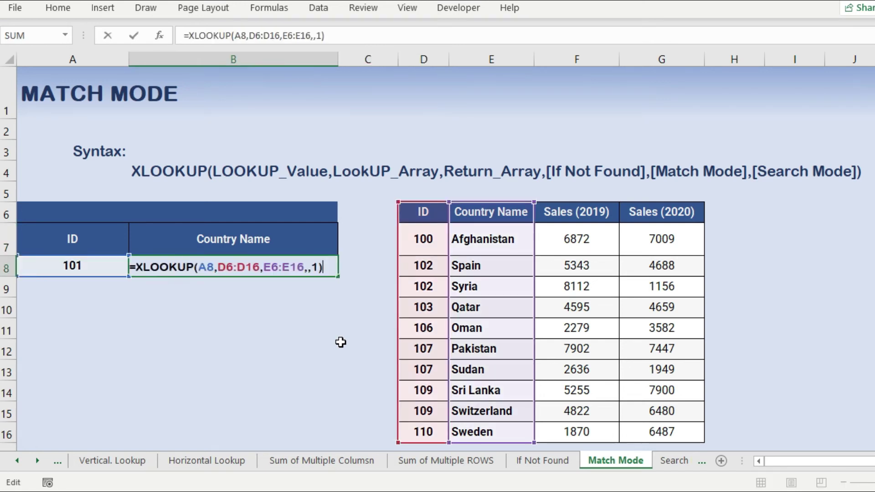
pyautogui.press('Left')
pyautogui.press('BackSpace')
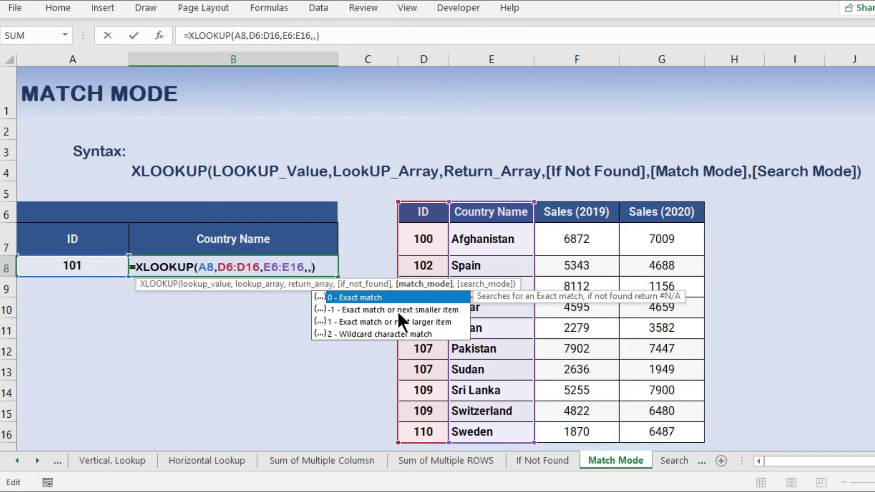
pyautogui.write('-1')
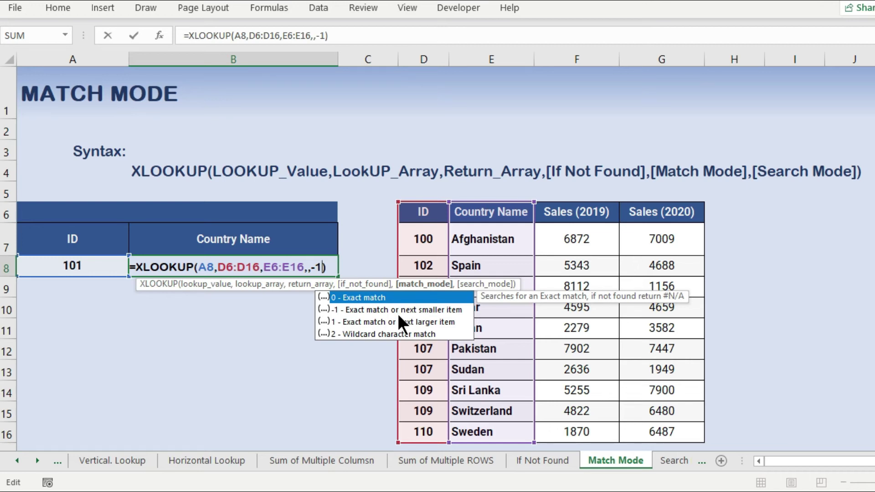
pyautogui.write(')')
pyautogui.press('Return')
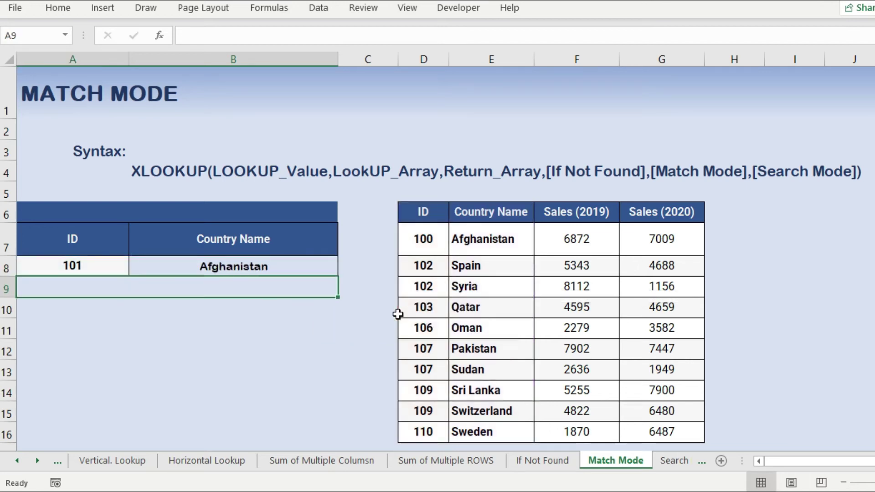
# Test the A8 lookup ID with 100, set it back to 101, and check the formula cell B8.
pyautogui.press('Up')
pyautogui.press('Left')
pyautogui.press('F2')
pyautogui.press('BackSpace')
pyautogui.write('0')
pyautogui.press('Return')
pyautogui.press('Up')
pyautogui.press('F2')
pyautogui.press('BackSpace')
pyautogui.write('1')
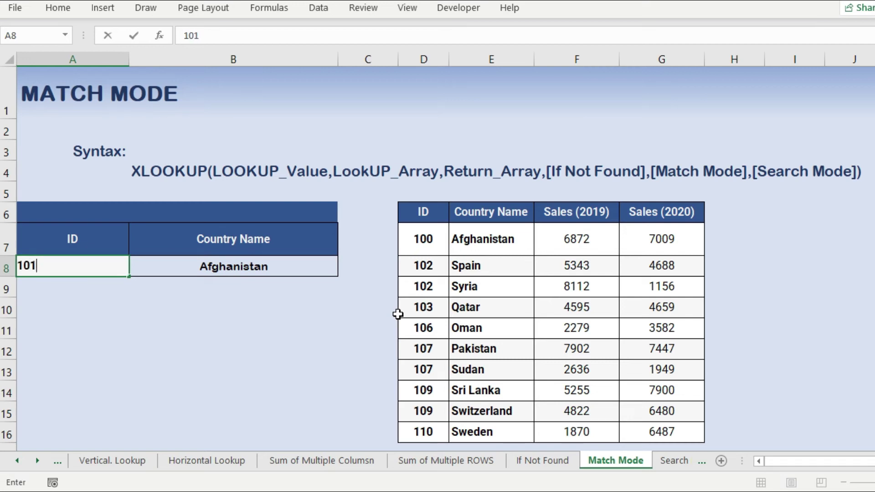
pyautogui.press('Return')
pyautogui.press('Up')
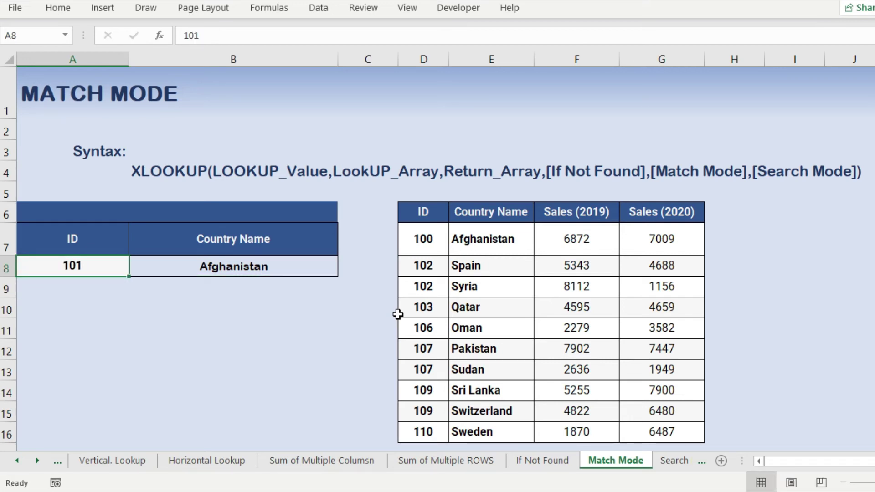
pyautogui.press('Right')
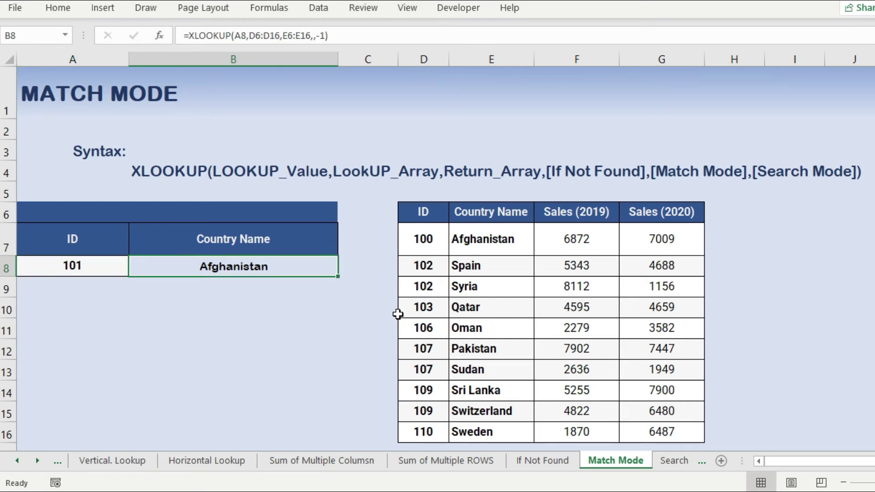
# Set the lookup ID in A8 to 104.
pyautogui.press('Left')
pyautogui.press('F2')
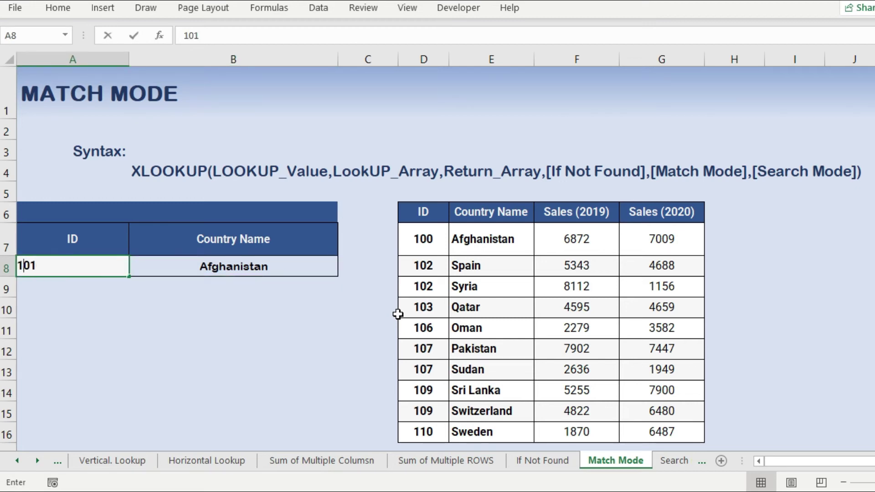
pyautogui.press('BackSpace')
pyautogui.write('4')
pyautogui.press('Return')
pyautogui.press('Up')
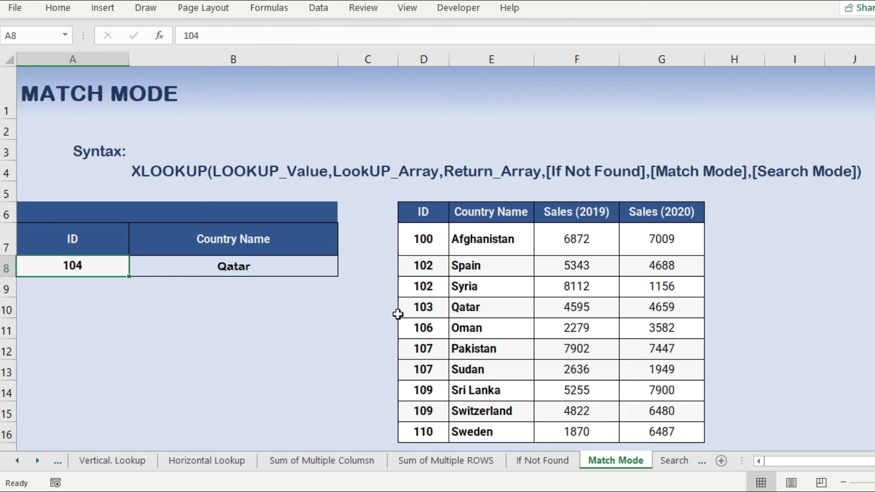
# Set the match mode of the B8 XLOOKUP to 1 so that it finds the exact match or next larger item.
pyautogui.press('Right')
pyautogui.press('F2')
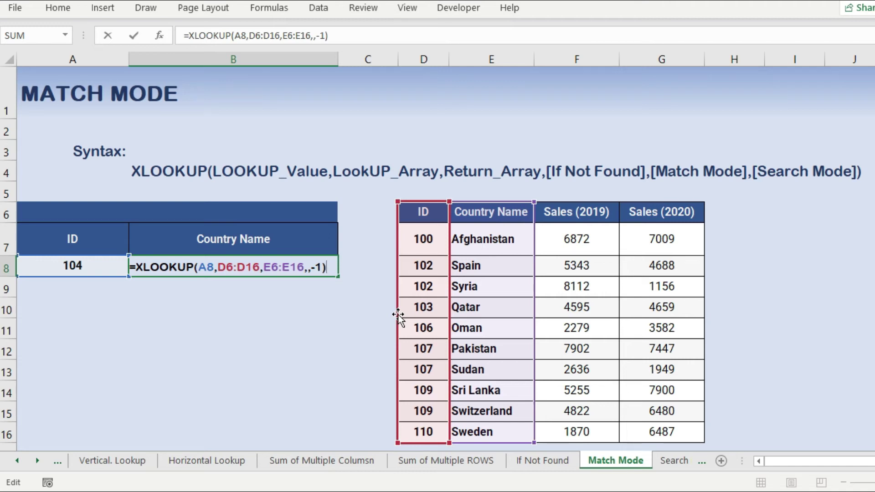
pyautogui.press('Left')
pyautogui.press('Left')
pyautogui.hotkey('shift', 'Left')
pyautogui.write('1')
pyautogui.press('Return')
# Compare the B8 result with the IDs around 104 in the country table, looking for the next larger one.
pyautogui.press('Up')
pyautogui.press('Left')
pyautogui.press('Right')
pyautogui.press('Right')
pyautogui.press('Right')
pyautogui.press('Down')
pyautogui.press('Down')
pyautogui.press('Down')
pyautogui.press('Up')
pyautogui.press('Up')
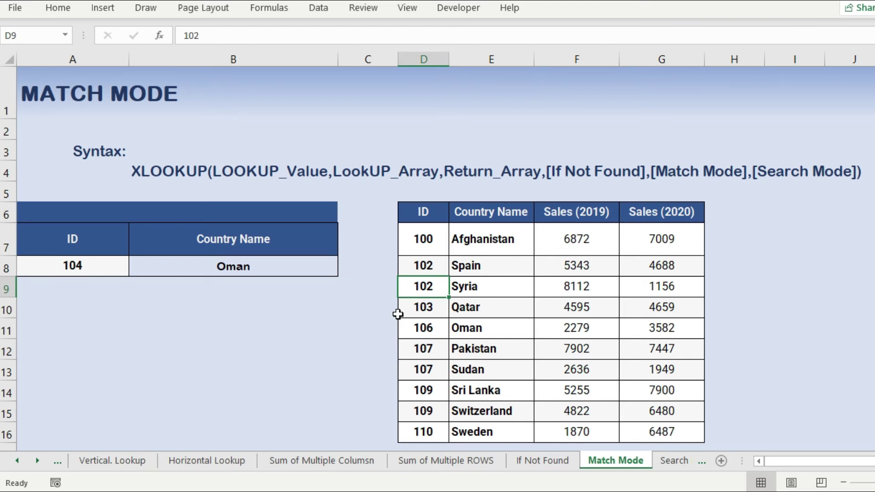
# Switch to the Search Mode sheet and select its lookup ID in A8.
pyautogui.hotkey('ctrl', 'pagedown')
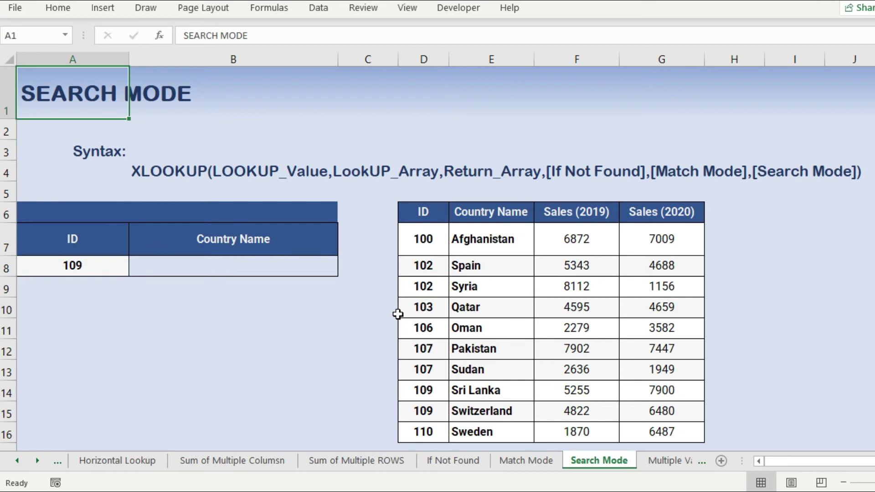
pyautogui.click(250, 266)
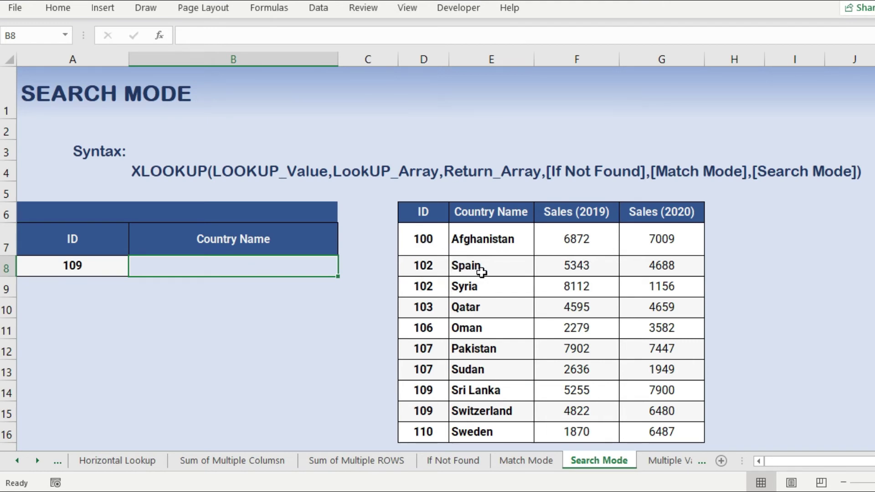
pyautogui.click(98, 268)
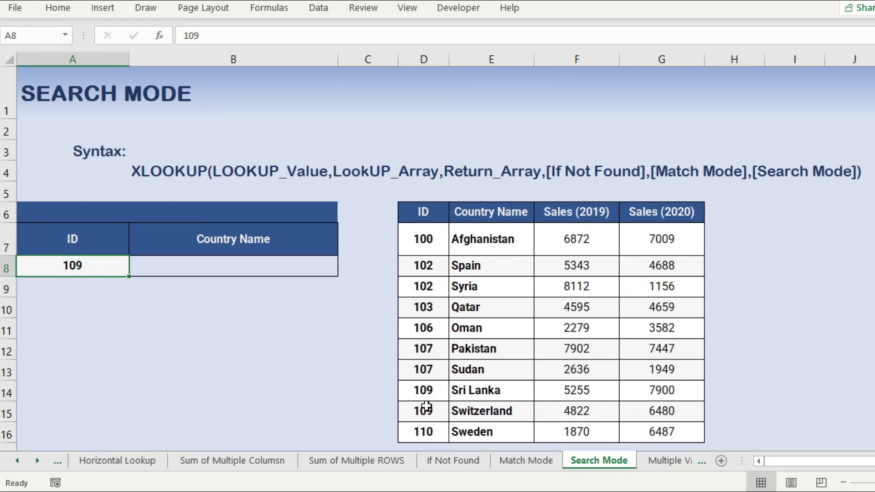
# Examine the table rows with ID 109 and their country names in rows 14 and 15.
pyautogui.click(426, 389)
pyautogui.click(490, 388)
pyautogui.click(421, 389)
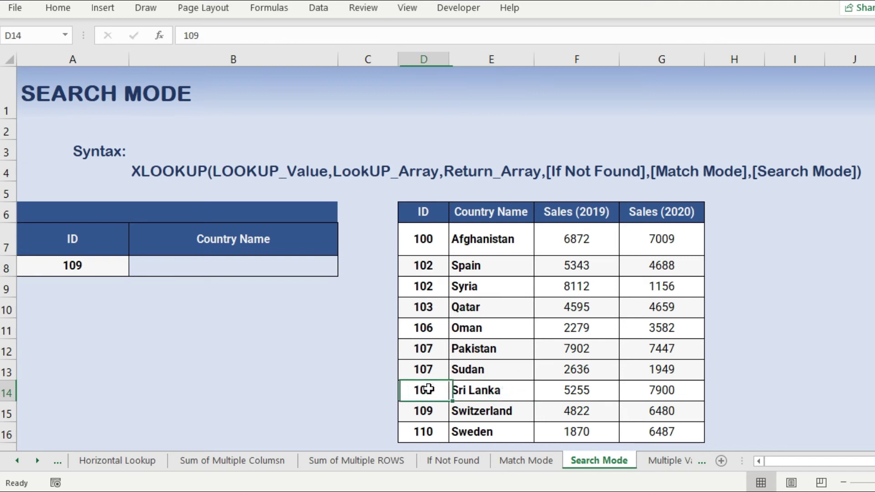
pyautogui.click(490, 389)
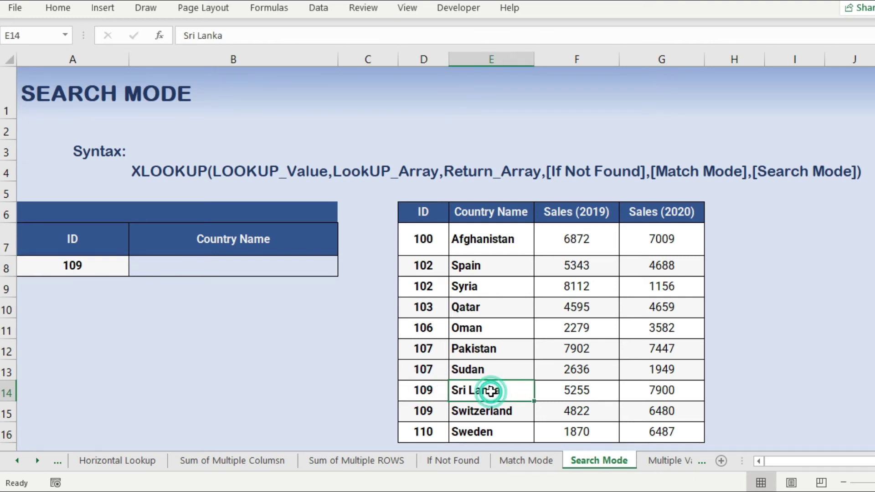
pyautogui.click(421, 390)
pyautogui.click(494, 388)
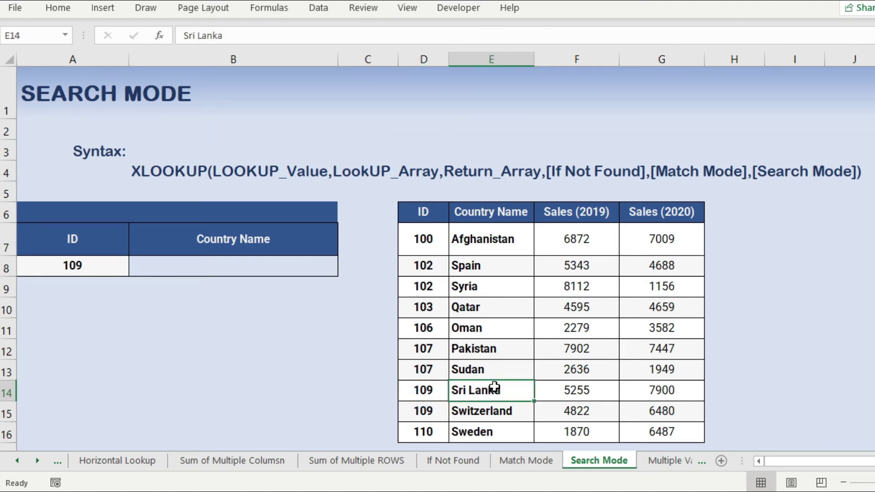
pyautogui.click(422, 411)
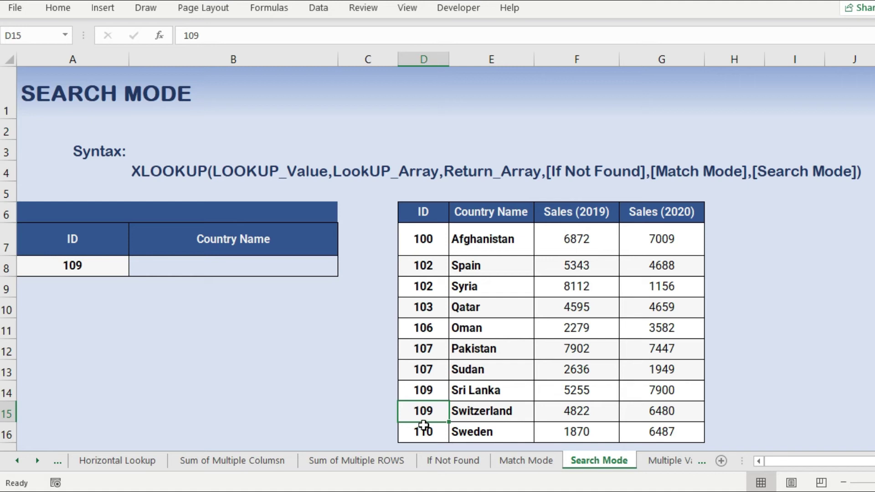
pyautogui.click(469, 420)
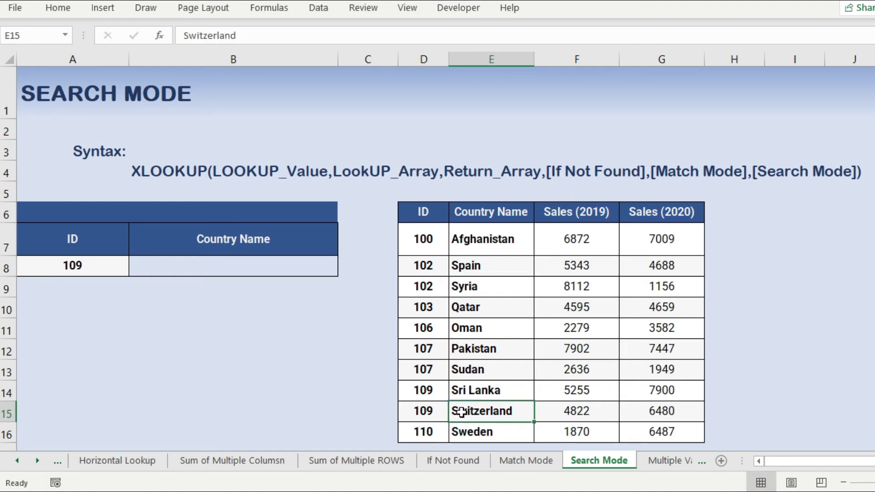
# Start an XLOOKUP formula in B8 with lookup value A8 and lookup array D6:D16.
pyautogui.click(255, 263)
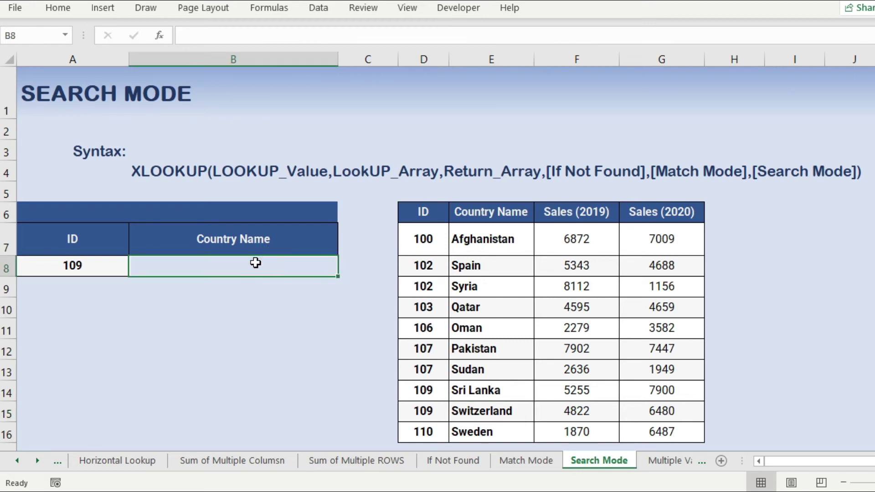
pyautogui.write('=xlookup(')
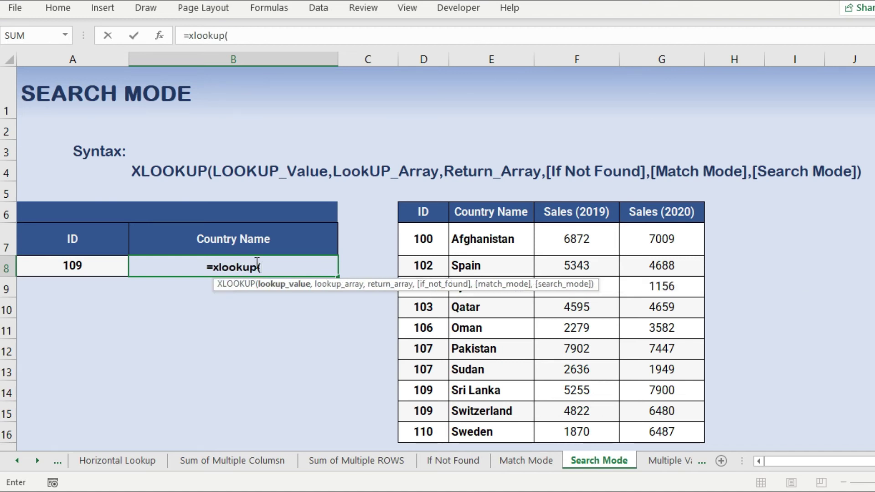
pyautogui.click(74, 267)
pyautogui.write(',')
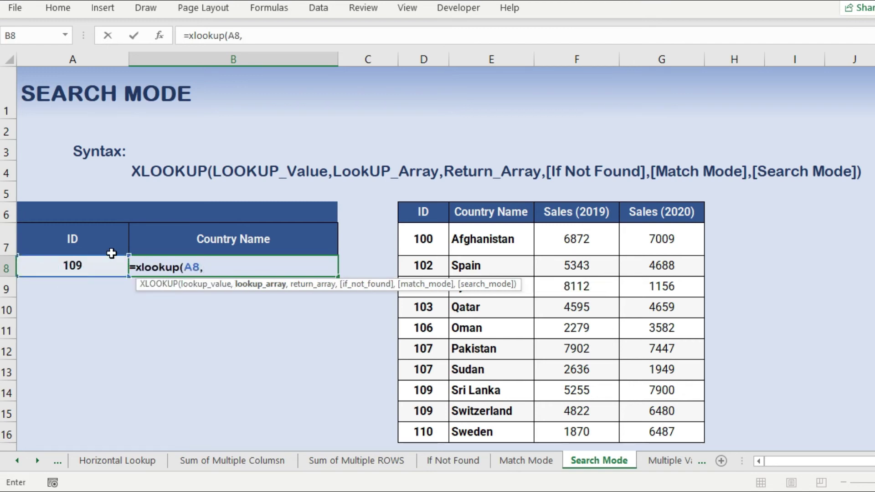
pyautogui.moveTo(428, 208); pyautogui.dragTo(419, 438)
pyautogui.write(',')
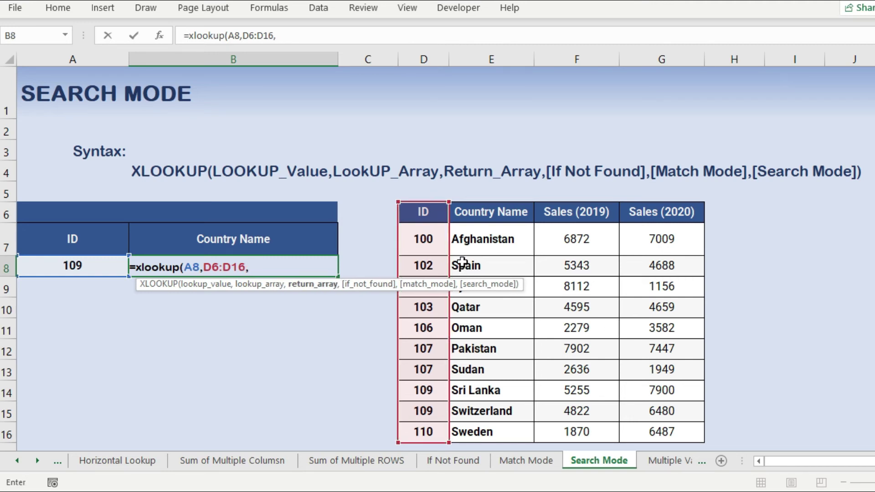
# Complete the B8 XLOOKUP with return array E6:E16, if_not_found and match_mode left blank, and search_mode 1 (first-to-last).
pyautogui.moveTo(487, 214); pyautogui.dragTo(501, 425)
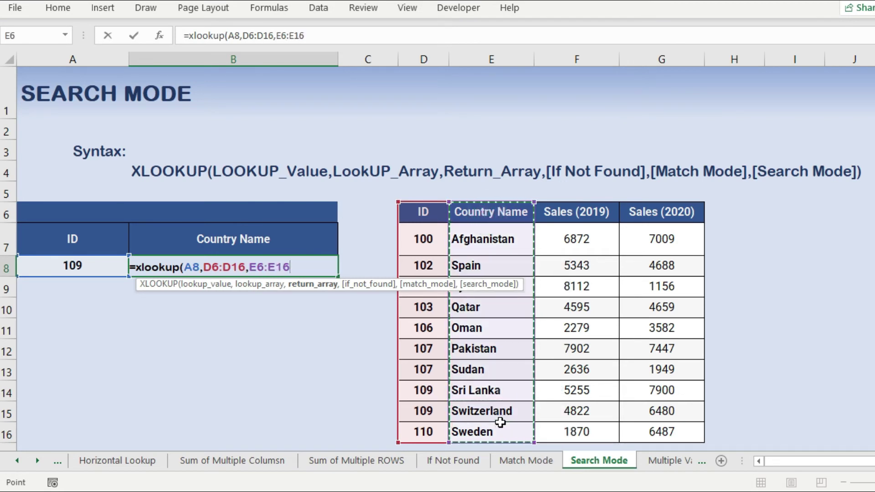
pyautogui.write(',')
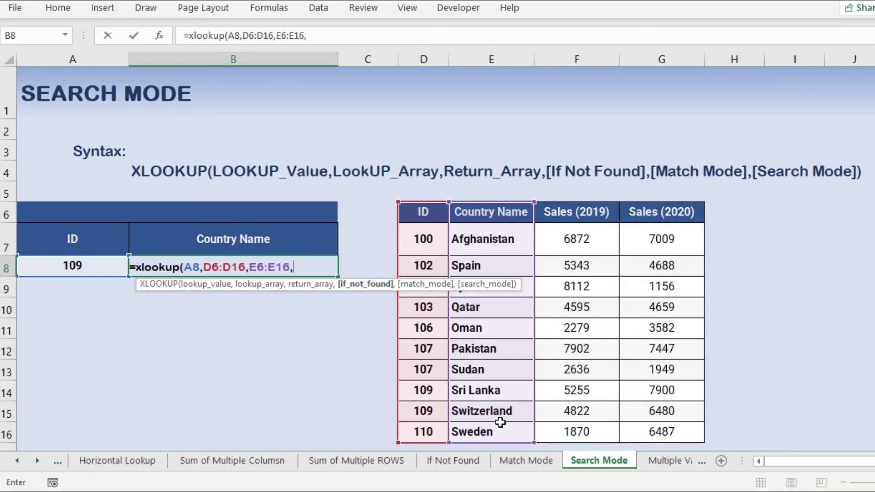
pyautogui.write(',')
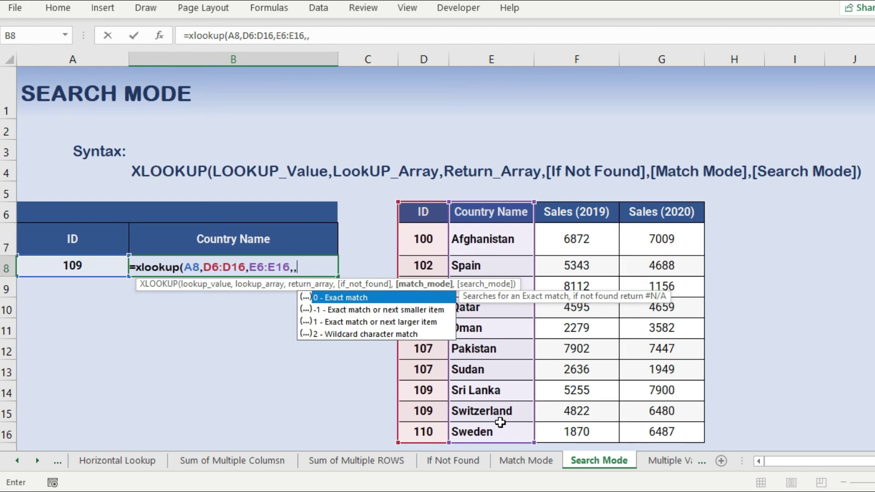
pyautogui.write(',')
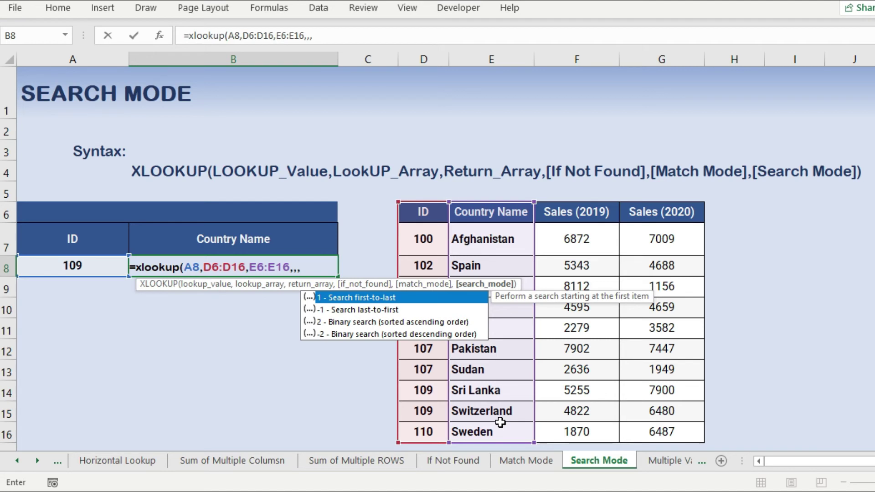
pyautogui.write('1)')
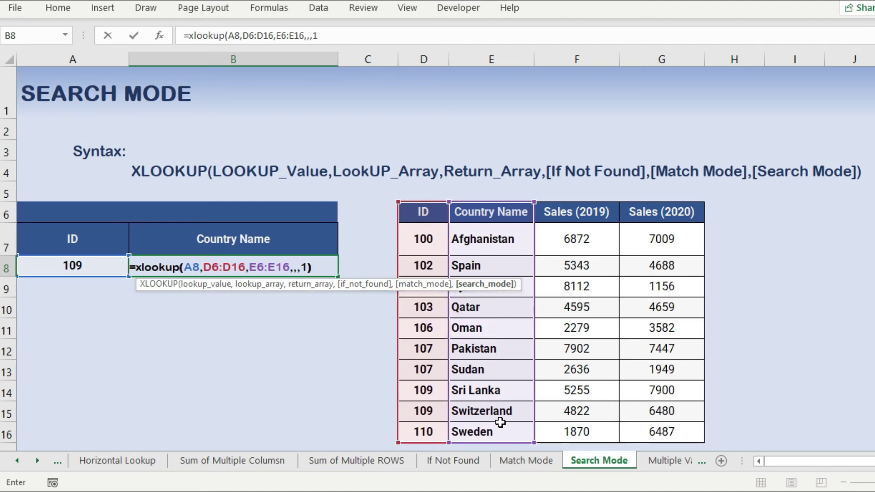
pyautogui.press('Return')
pyautogui.press('Up')
pyautogui.press('Right')
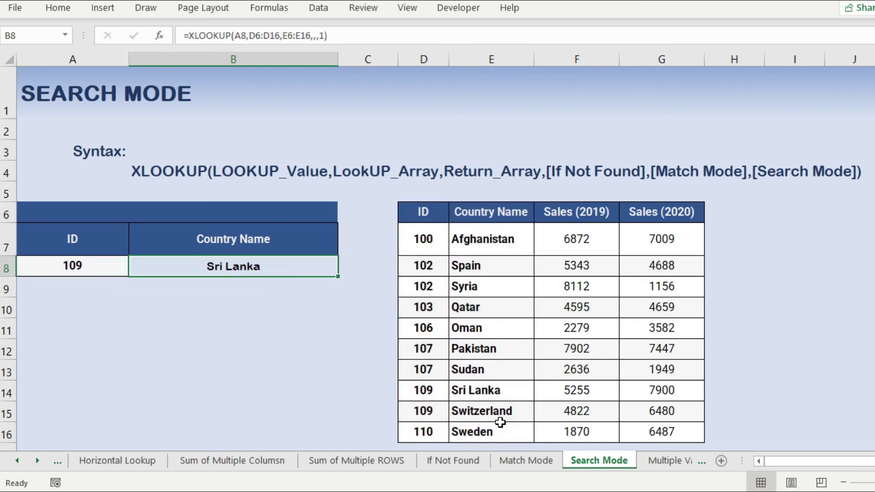
pyautogui.press('Right')
pyautogui.press('Down')
pyautogui.press('Down')
pyautogui.press('Down')
pyautogui.press('Right')
pyautogui.press('Left')
pyautogui.press('Left')
pyautogui.press('Up')
pyautogui.press('Up')
pyautogui.press('Up')
# Change the search_mode argument of the B8 formula to -1 so it searches last-to-first.
pyautogui.press('F2')
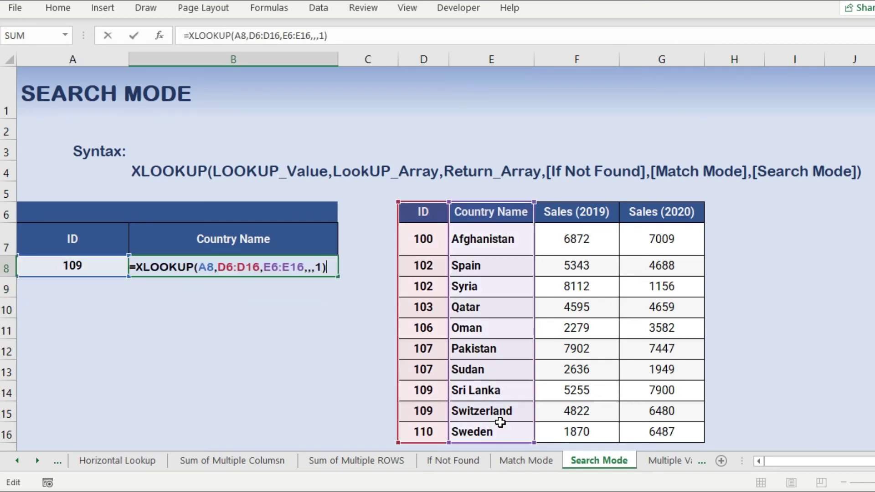
pyautogui.press('Left')
pyautogui.press('Left')
pyautogui.write('-')
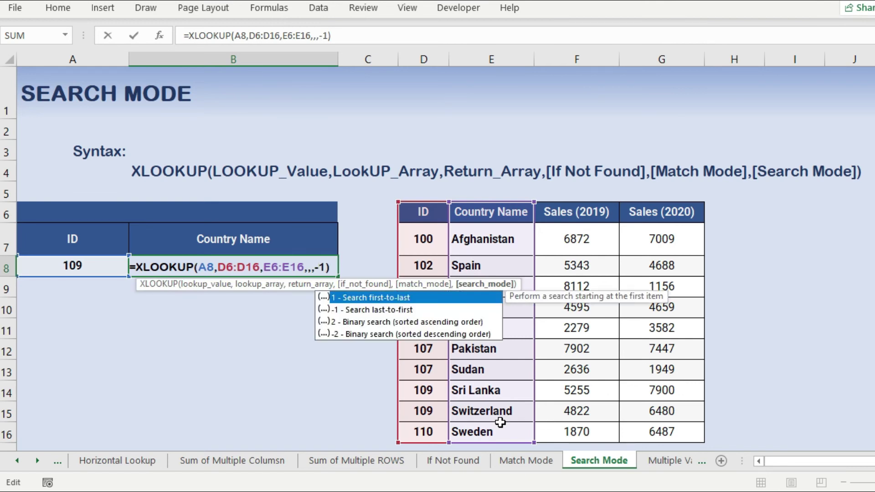
pyautogui.press('Return')
pyautogui.press('Up')
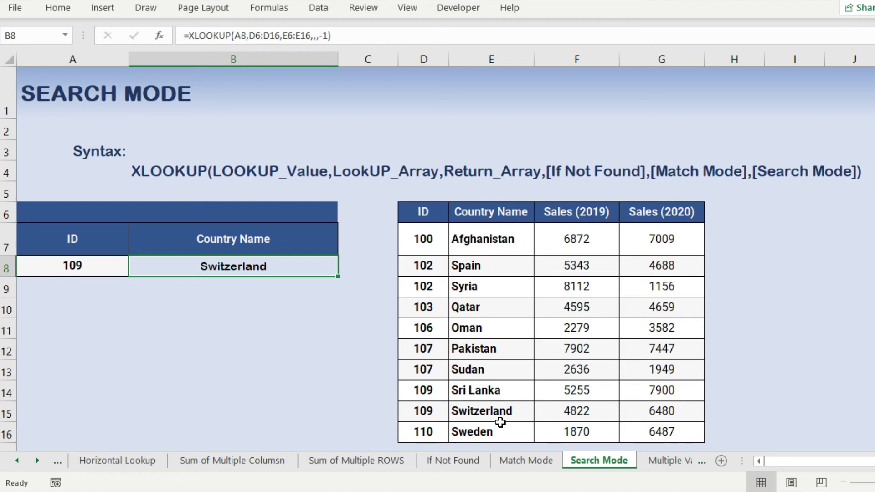
# Review the list of search_mode options in the B8 formula, including the binary searches, and keep -1.
pyautogui.press('Up')
pyautogui.press('Down')
pyautogui.press('F2')
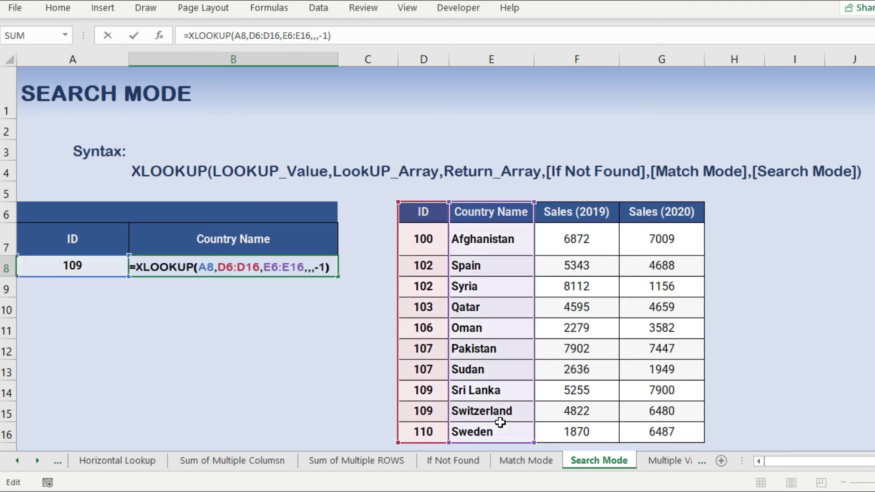
pyautogui.press('Left')
pyautogui.press('BackSpace')
pyautogui.press('BackSpace')
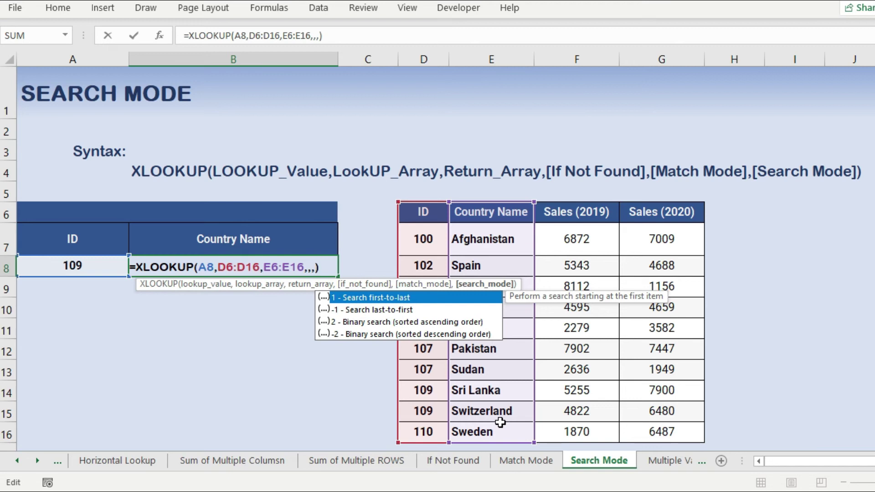
pyautogui.write('-1')
pyautogui.press('Return')
pyautogui.press('Up')
# Set the lookup ID in A8 to 102.
pyautogui.press('Left')
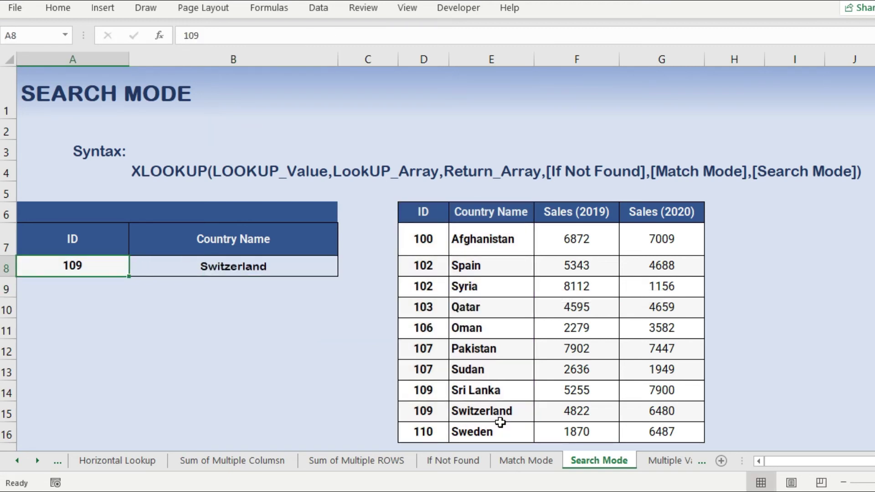
pyautogui.write('102')
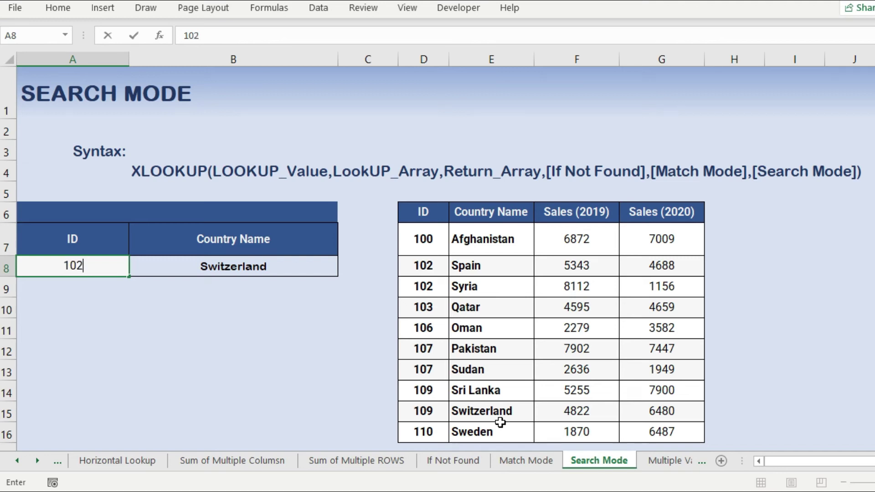
pyautogui.press('Return')
pyautogui.press('Up')
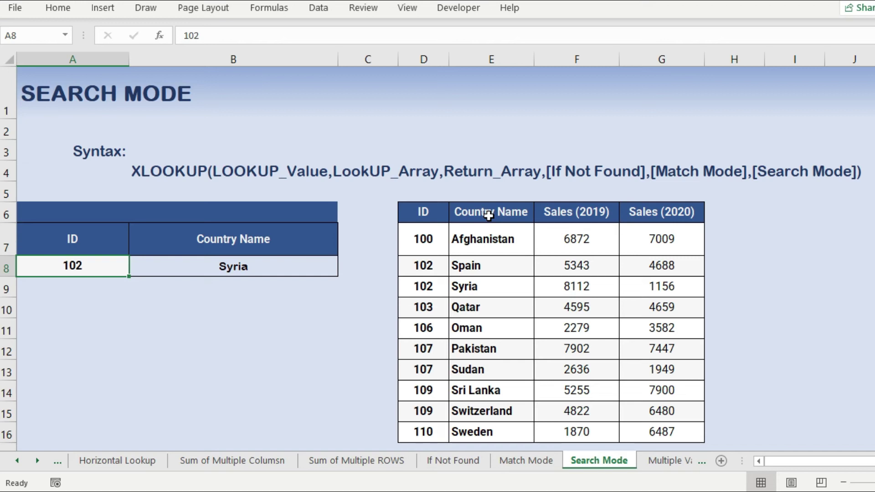
# Switch to the Multiple Value Lookup sheet and select the empty Total Sales cell C8.
pyautogui.click(175, 169)
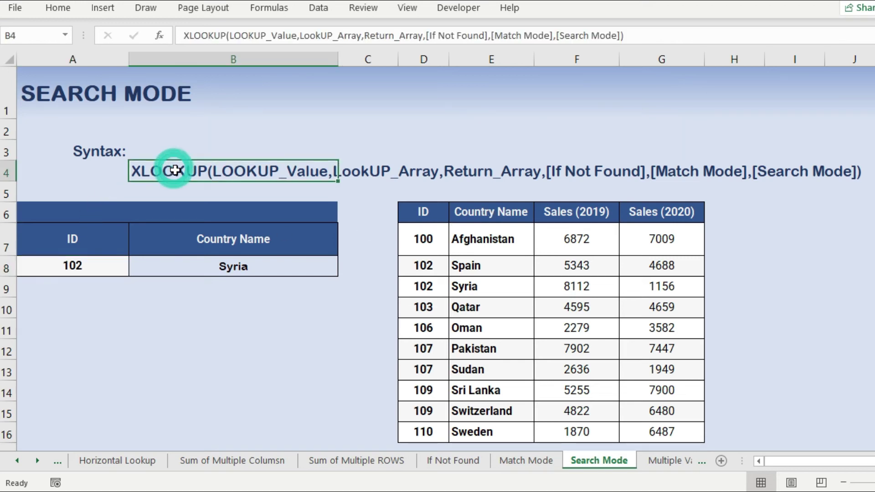
pyautogui.click(246, 357)
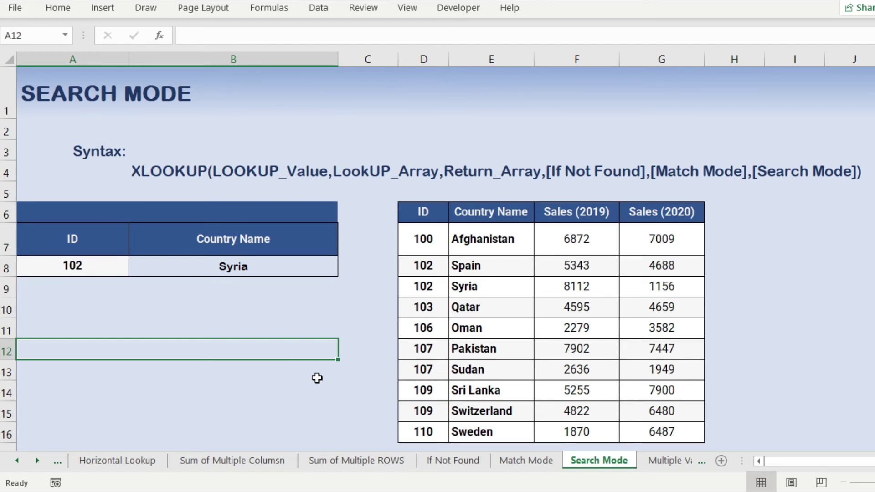
pyautogui.hotkey('ctrl', 'pagedown')
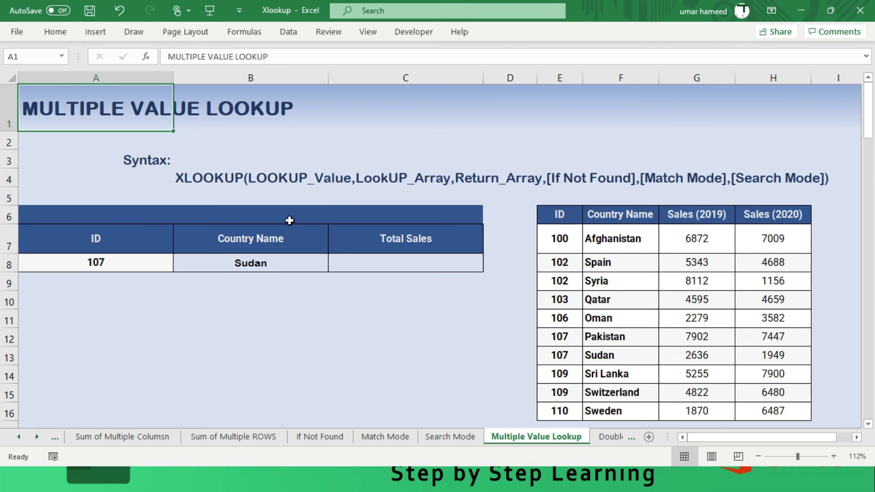
pyautogui.click(388, 259)
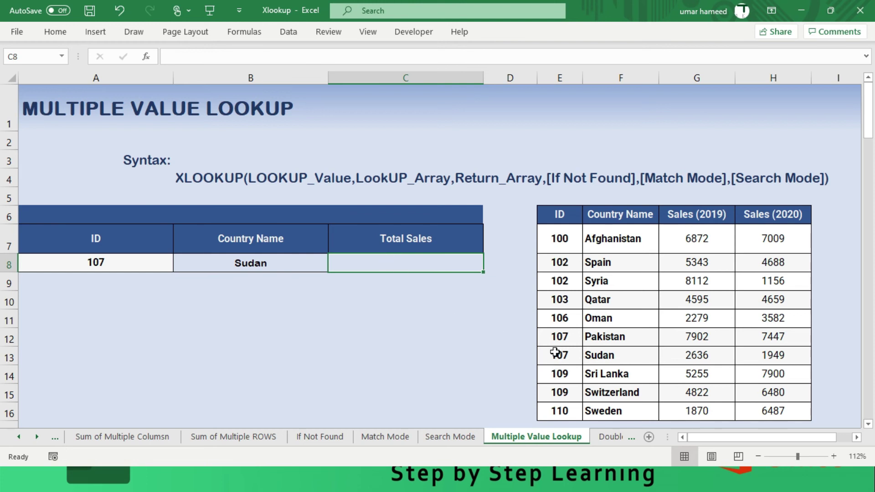
# Examine the two lookup criteria, ID in A8 and country name in B8, against the ID 107 rows in the table.
pyautogui.click(124, 259)
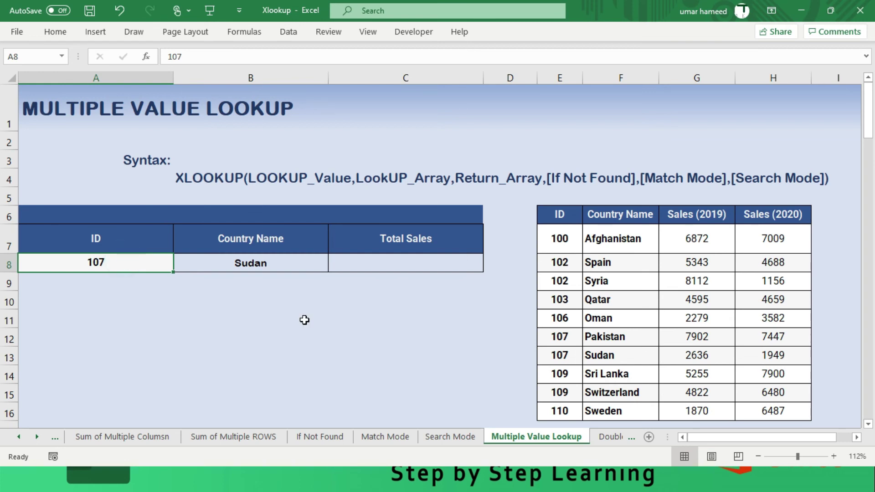
pyautogui.click(260, 264)
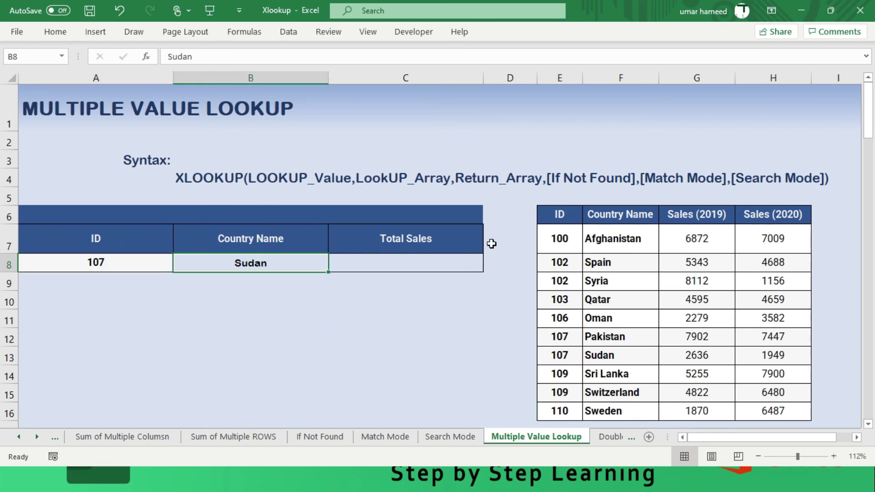
pyautogui.click(398, 259)
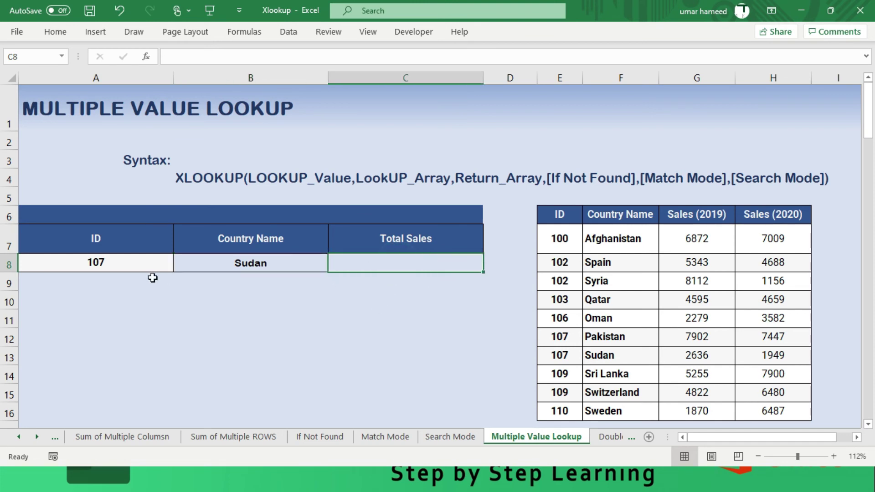
pyautogui.click(141, 269)
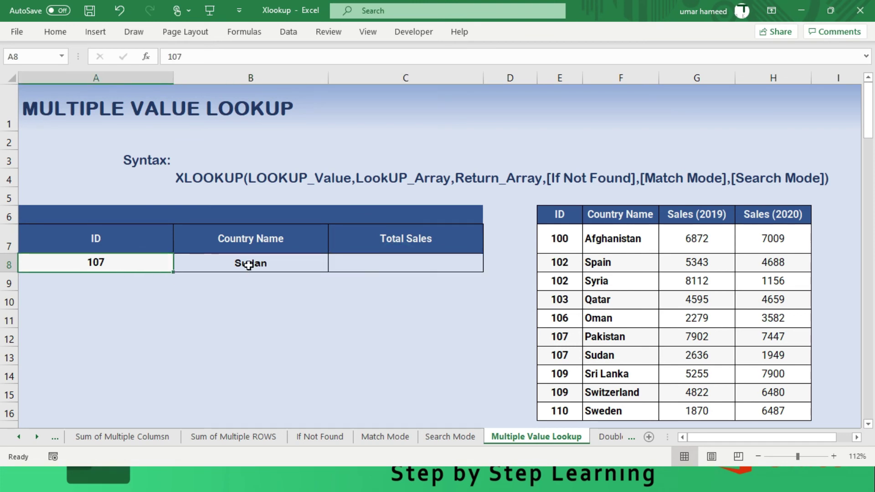
pyautogui.click(598, 338)
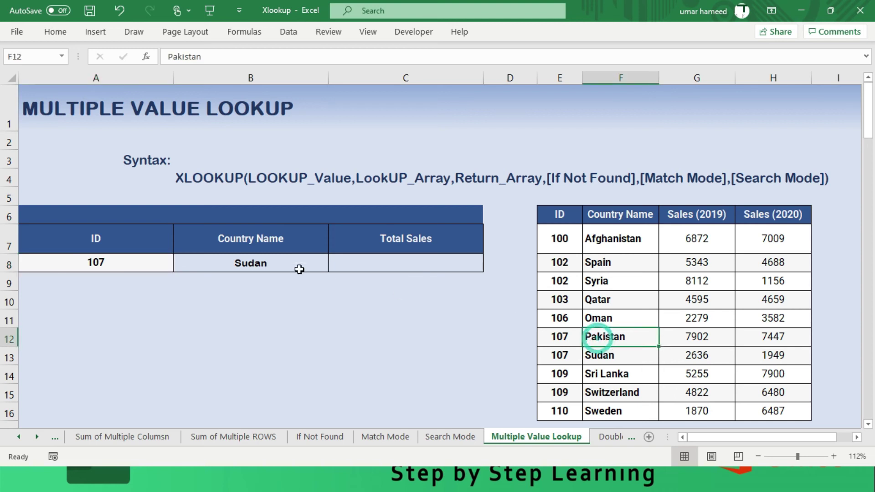
pyautogui.click(240, 261)
pyautogui.click(393, 268)
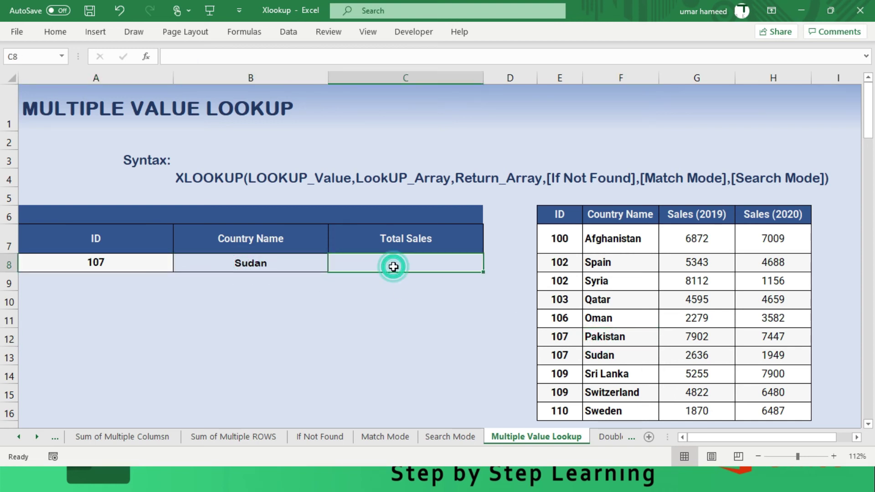
pyautogui.moveTo(137, 261); pyautogui.dragTo(240, 254)
pyautogui.click(238, 254)
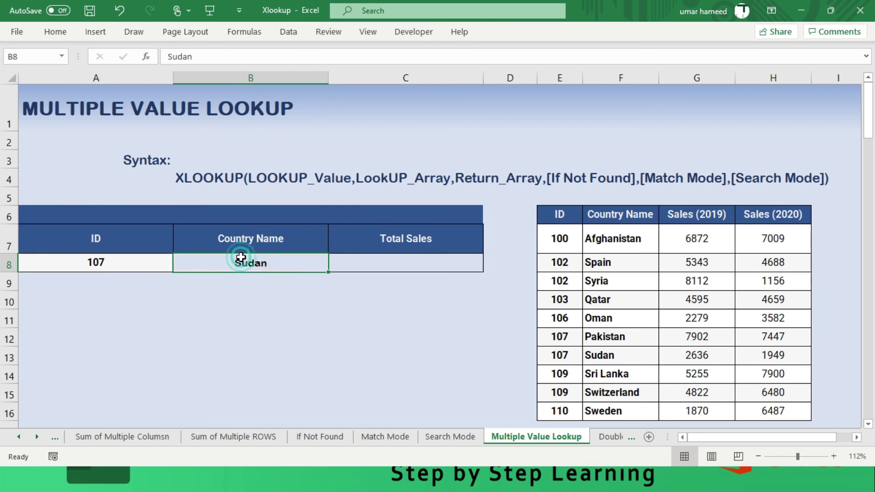
# Start an XLOOKUP formula in C8 with the combined lookup value A8&B8.
pyautogui.click(427, 262)
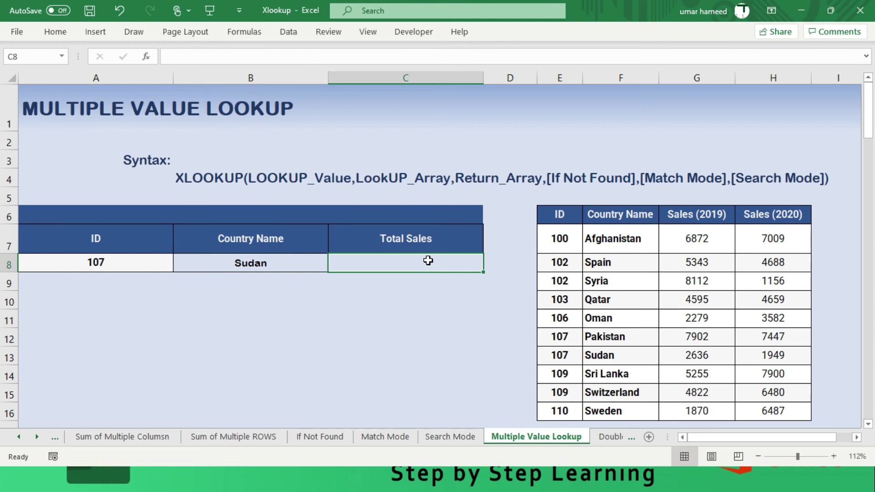
pyautogui.write('=')
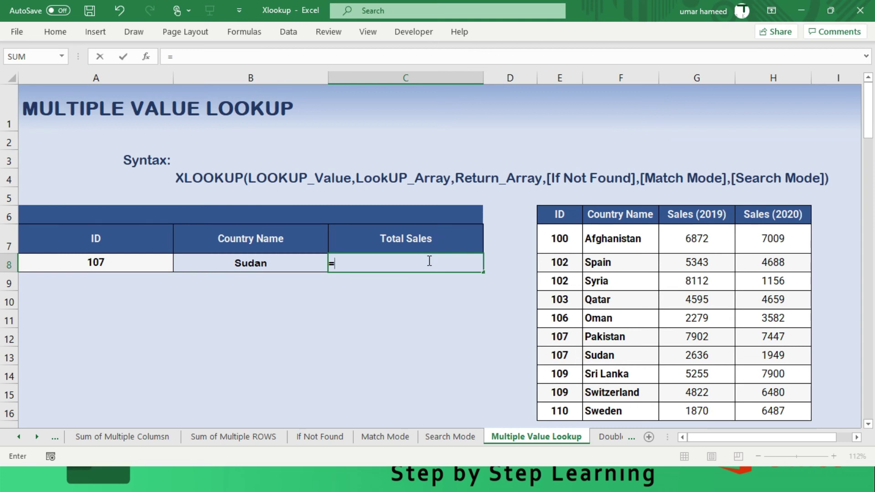
pyautogui.write('xloo')
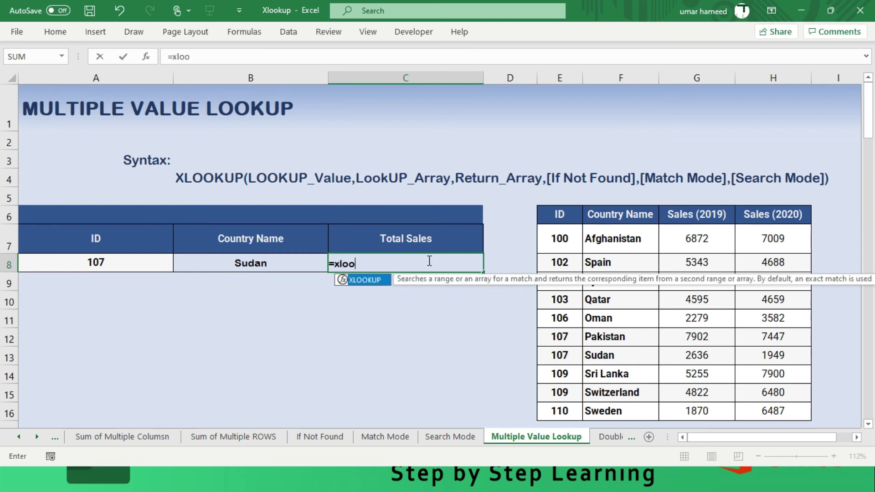
pyautogui.write('kup(')
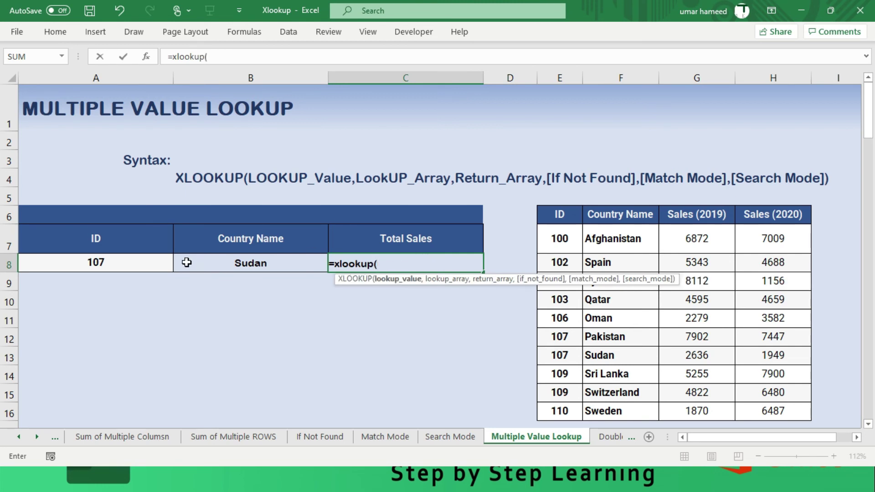
pyautogui.click(140, 265)
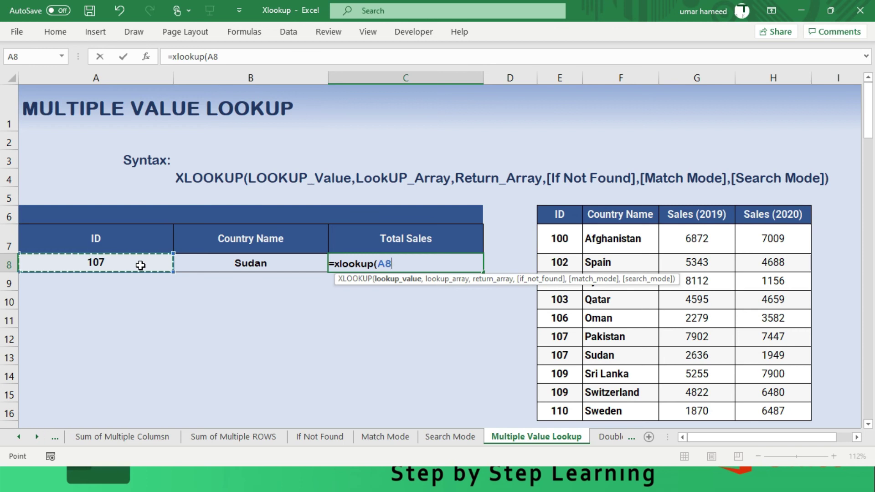
pyautogui.write('&')
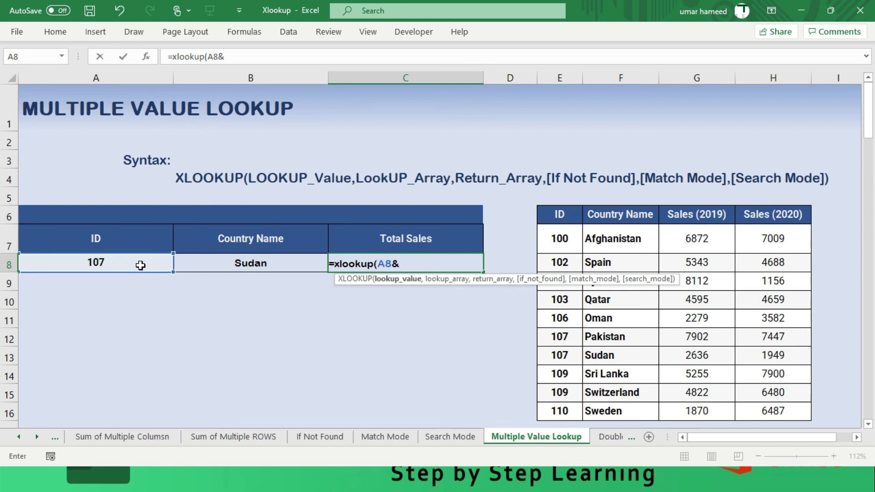
pyautogui.click(246, 258)
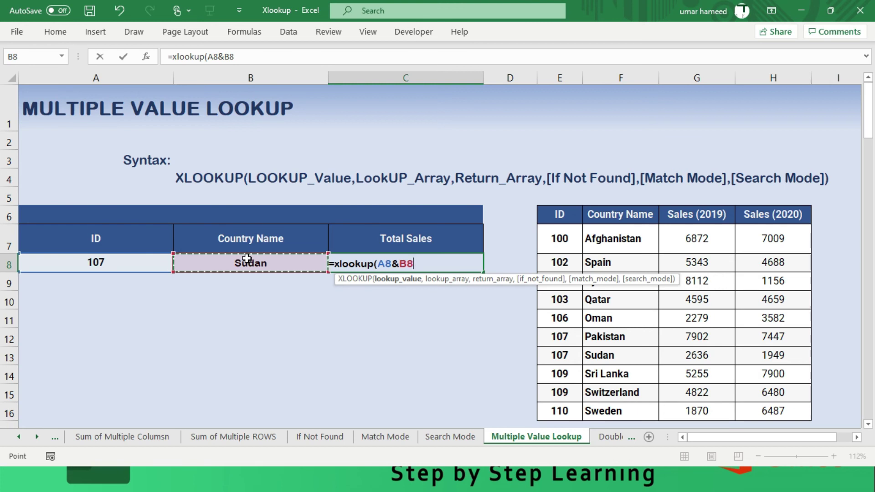
# Add the combined ID and Country Name columns, E6:E16&F6:F16, as the lookup array of the XLOOKUP in C8.
pyautogui.write(',')
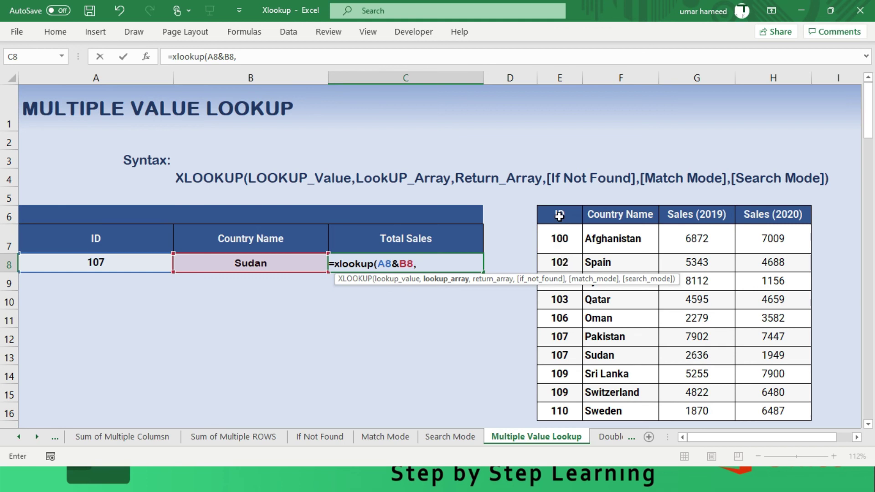
pyautogui.moveTo(559, 216); pyautogui.dragTo(550, 411)
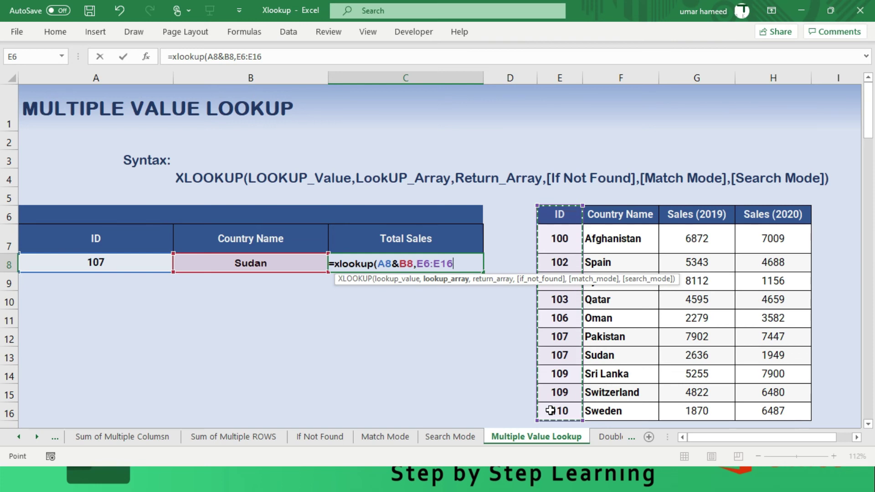
pyautogui.write('&')
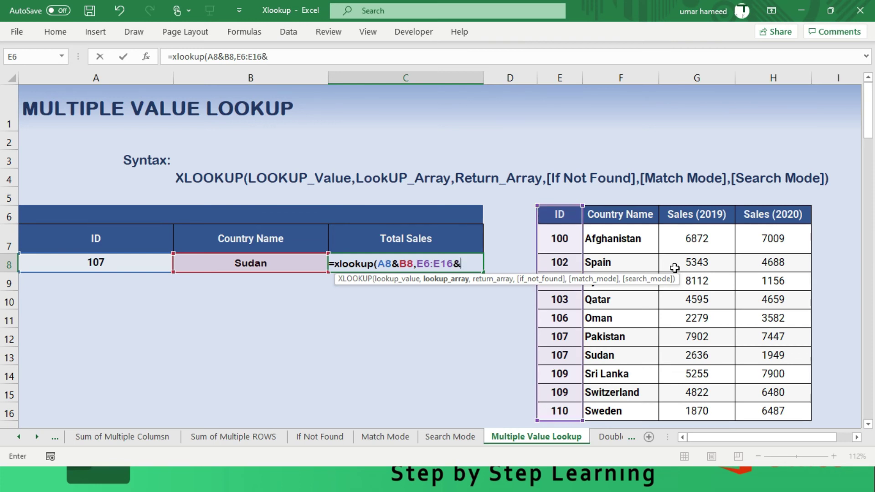
pyautogui.click(624, 217)
pyautogui.moveTo(624, 217); pyautogui.dragTo(609, 413)
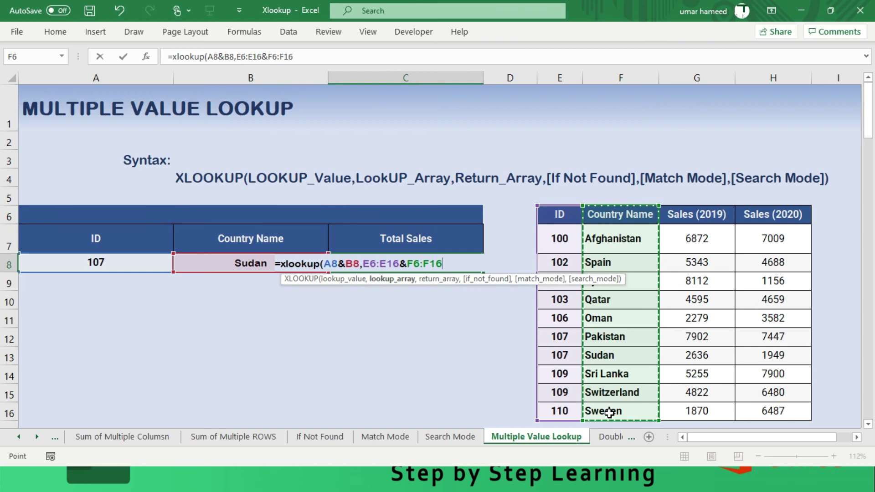
pyautogui.write(',')
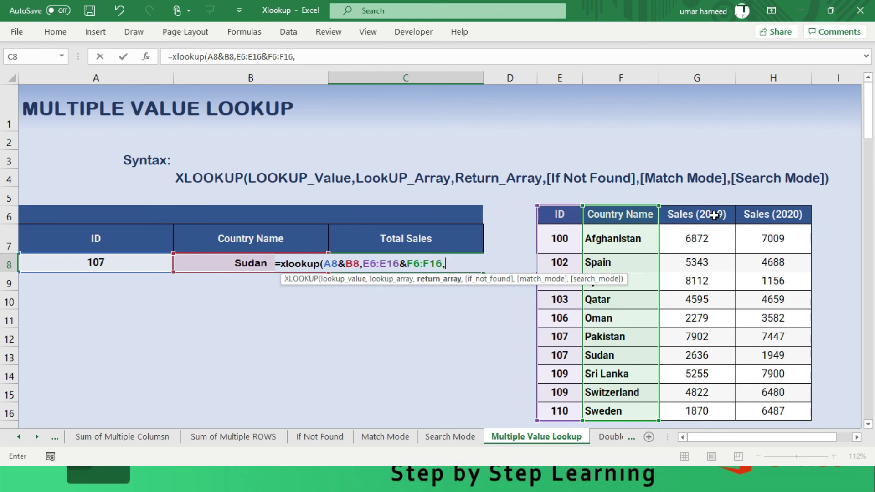
# Add the summed 2019 and 2020 sales columns, G6:G16+H6:H16, as the return array and enter the formula in C8.
pyautogui.moveTo(714, 214); pyautogui.dragTo(705, 408)
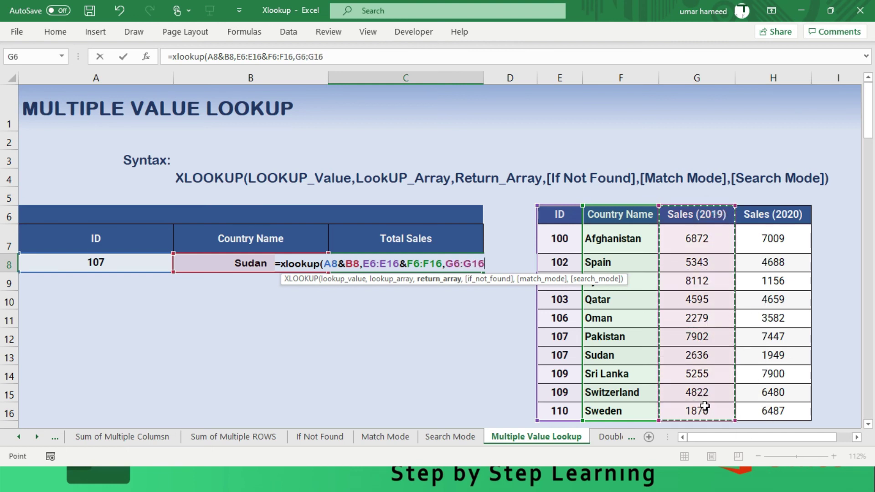
pyautogui.write('+')
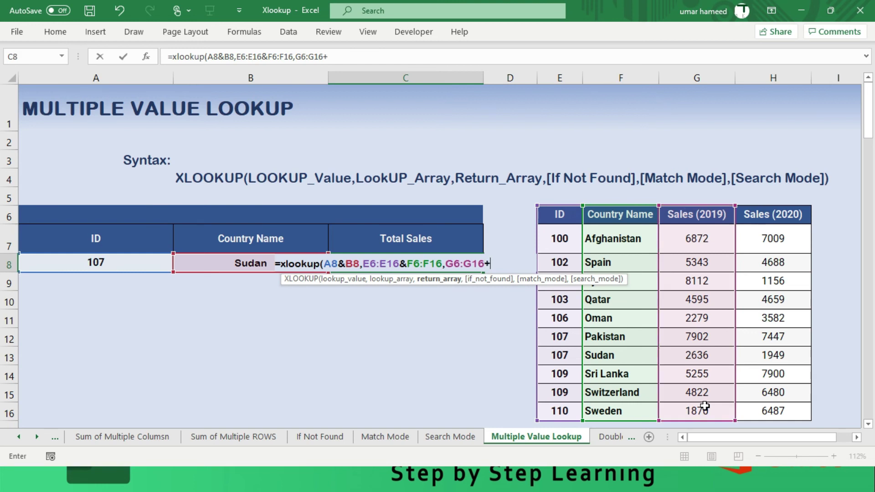
pyautogui.moveTo(748, 216); pyautogui.dragTo(790, 408)
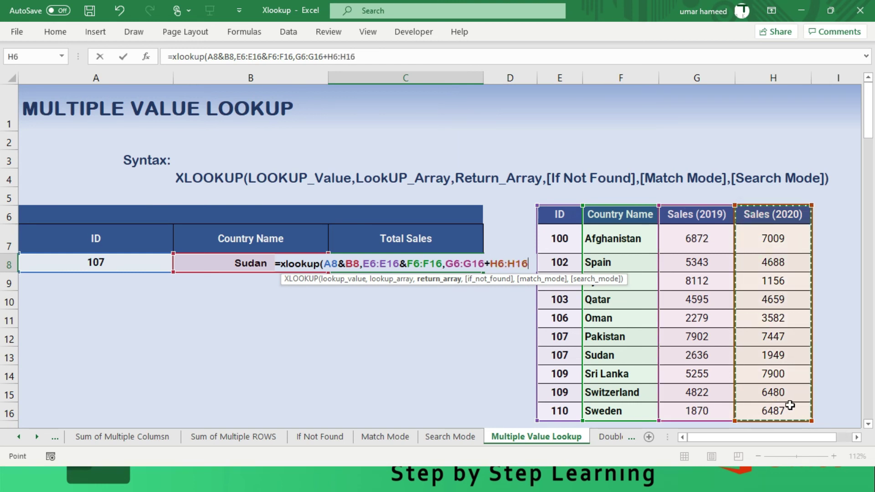
pyautogui.write(')')
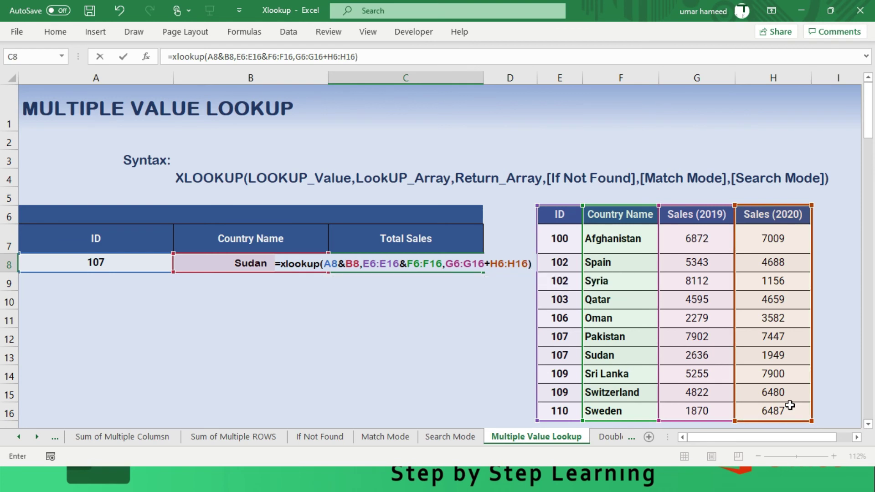
pyautogui.hotkey('ctrl', 'Return')
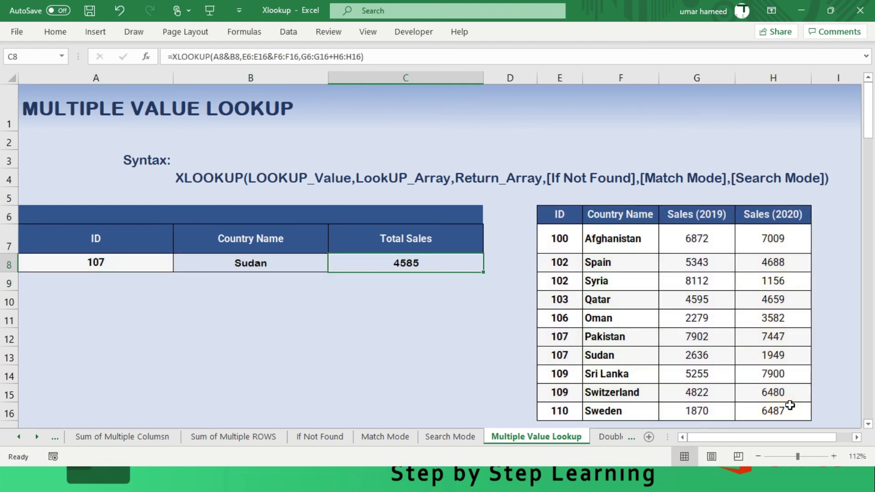
# Select Sudan's 2019 and 2020 sales cells, G13:H13, to check their sum against the Total Sales result.
pyautogui.press('Right')
pyautogui.press('Right')
pyautogui.press('Right')
pyautogui.press('Right')
pyautogui.press('Down')
pyautogui.press('Down')
pyautogui.press('Down')
pyautogui.press('Down')
pyautogui.press('Down')
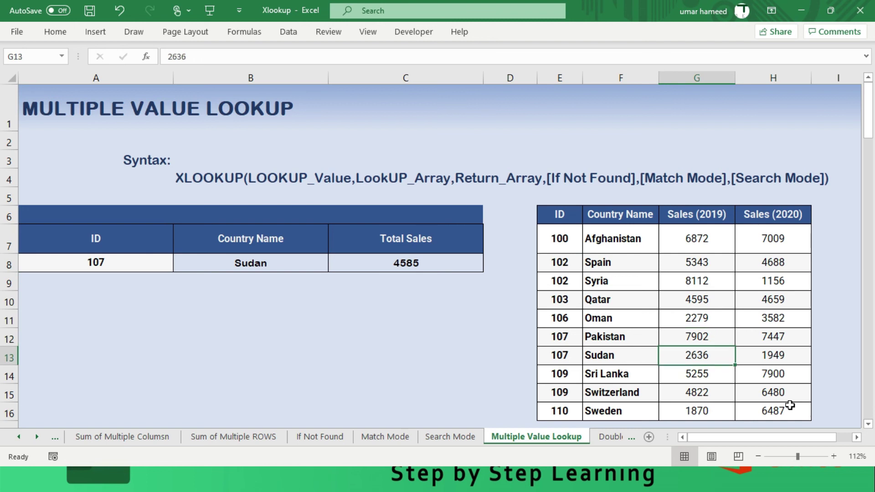
pyautogui.hotkey('shift', 'Right')
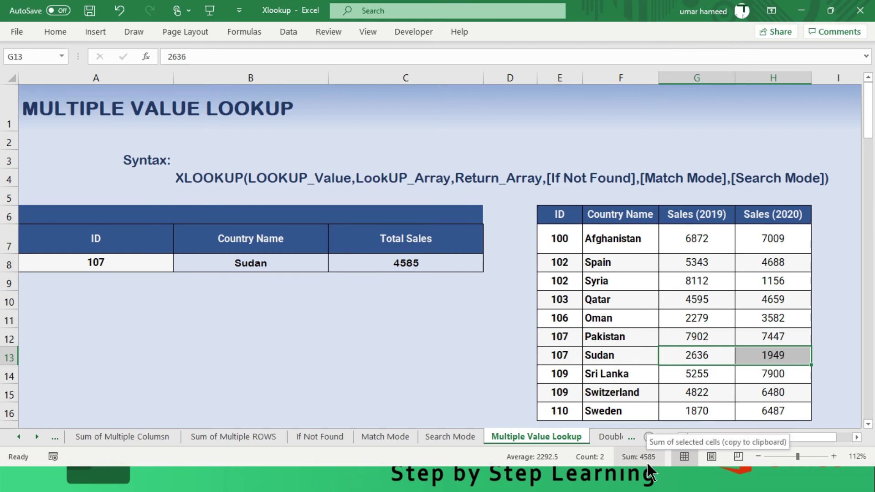
# Clear the country name in B8 and select the Total Sales formula in C8.
pyautogui.click(283, 269)
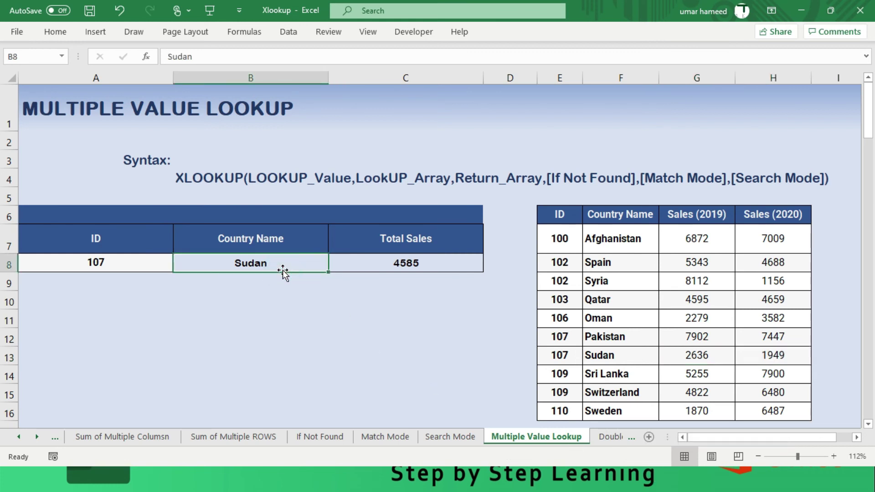
pyautogui.press('Delete')
pyautogui.press('Right')
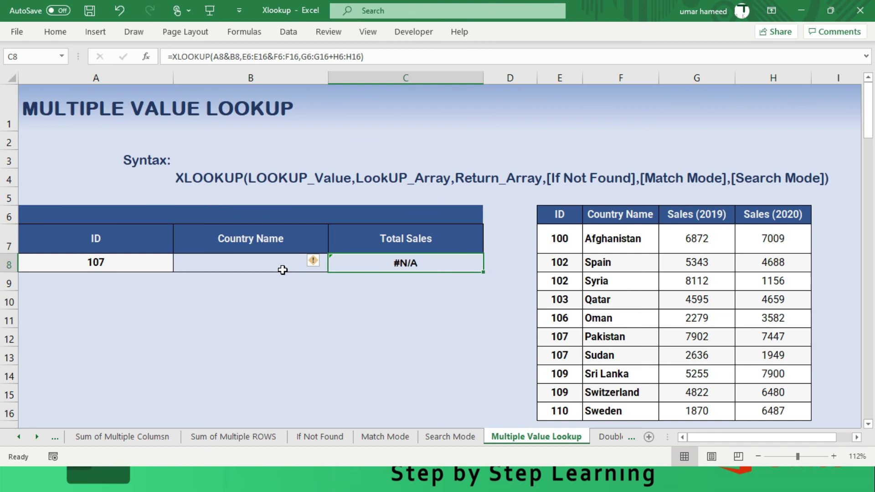
# Add empty text ("") as the if_not_found argument of the XLOOKUP formula in C8.
pyautogui.press('F2')
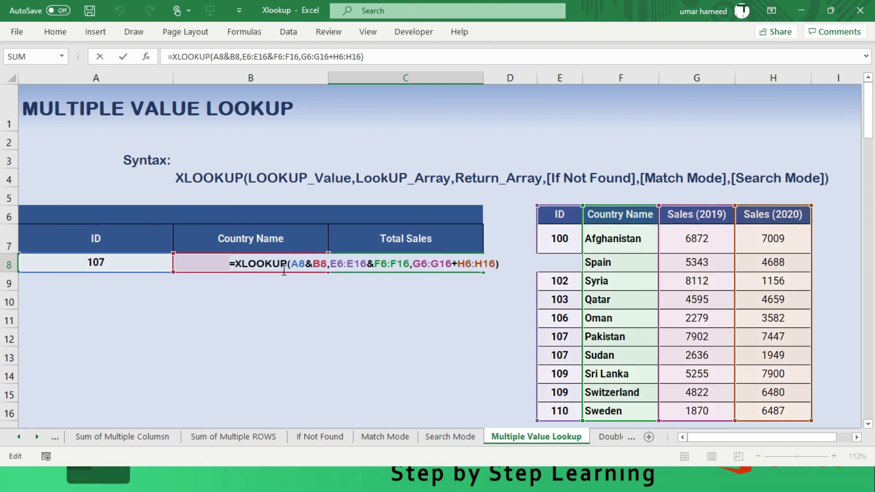
pyautogui.press('Left')
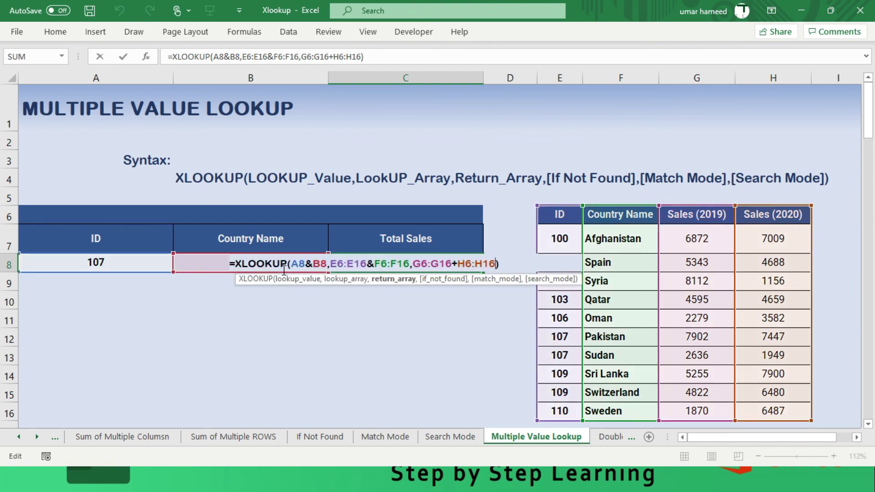
pyautogui.write(',')
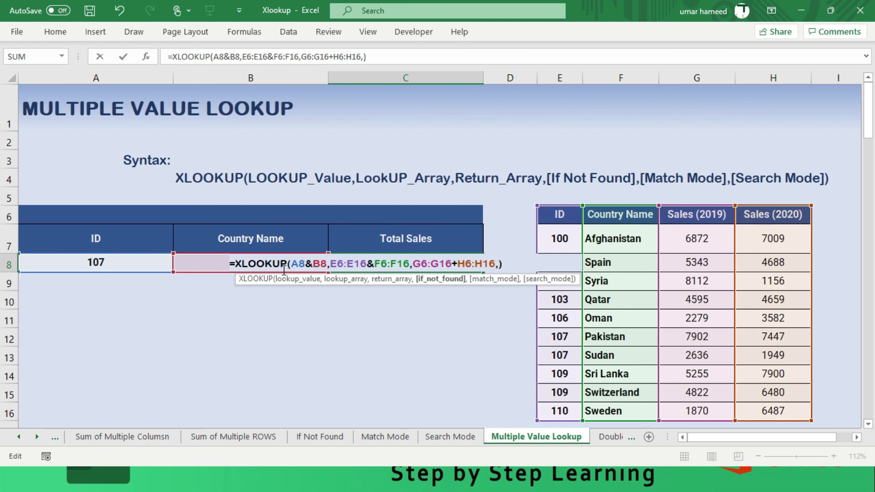
pyautogui.write('"')
pyautogui.press('BackSpace')
pyautogui.press('BackSpace')
pyautogui.write('""')
pyautogui.press('Return')
pyautogui.press('Up')
# Set the country name in B8 to Pakistan.
pyautogui.click(283, 271)
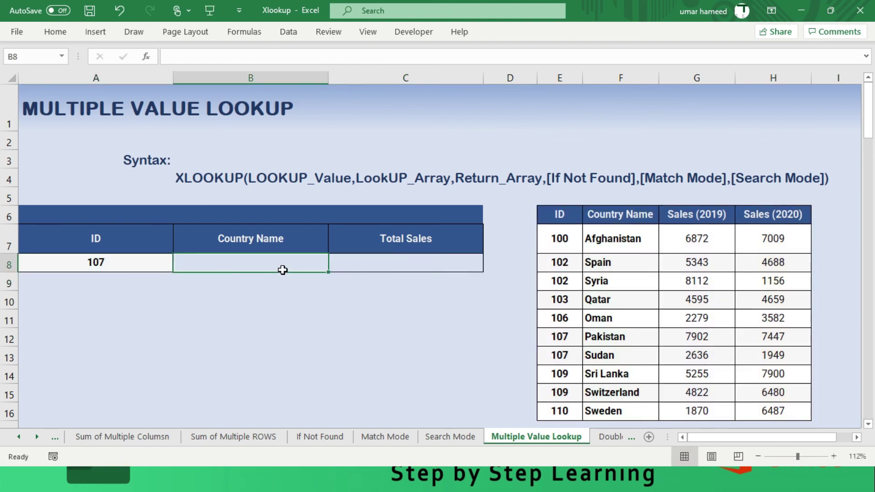
pyautogui.press('Right')
pyautogui.press('Left')
pyautogui.write('Pakistan')
pyautogui.press('Return')
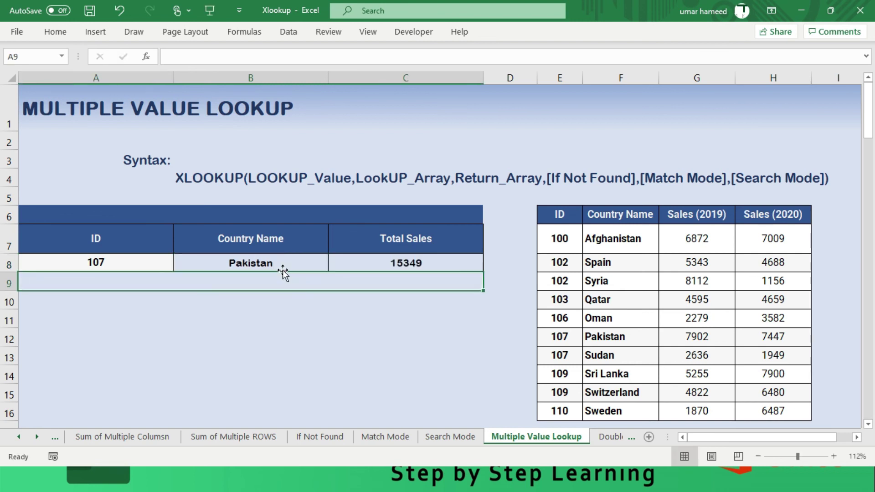
# Select Pakistan's 2019 and 2020 sales cells, G12:H12, to compare their sum with the Total Sales result.
pyautogui.press('Up')
pyautogui.press('Right')
pyautogui.press('Right')
pyautogui.press('Right')
pyautogui.press('Right')
pyautogui.press('Right')
pyautogui.press('Down')
pyautogui.press('Down')
pyautogui.press('Down')
pyautogui.press('Down')
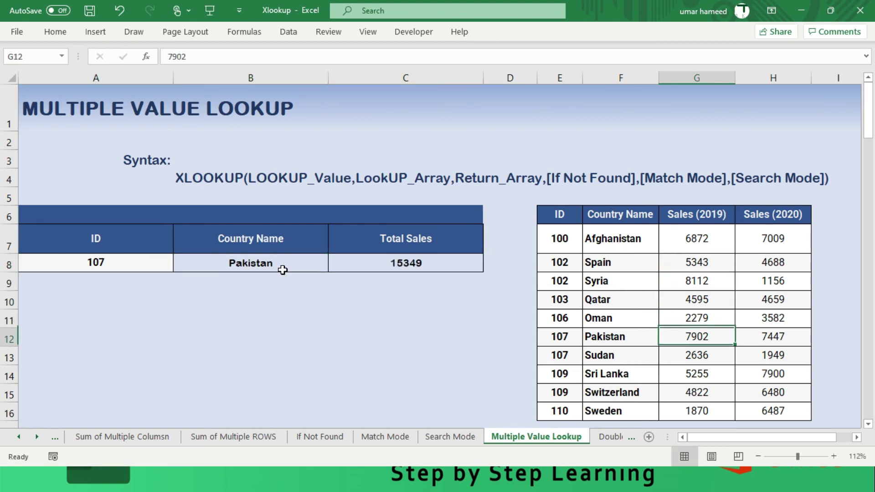
pyautogui.hotkey('shift', 'Right')
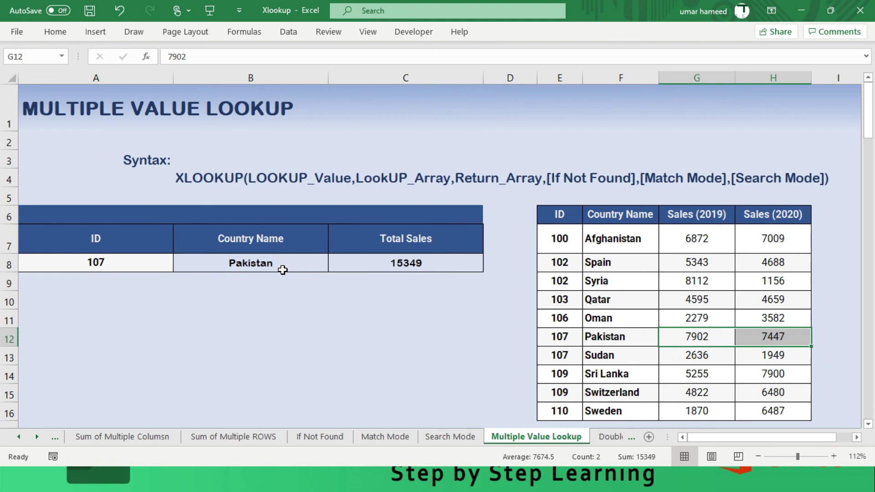
# Switch to the Double Lookup sheet and select the empty Sales (2019) cell B8.
pyautogui.hotkey('ctrl', 'pagedown')
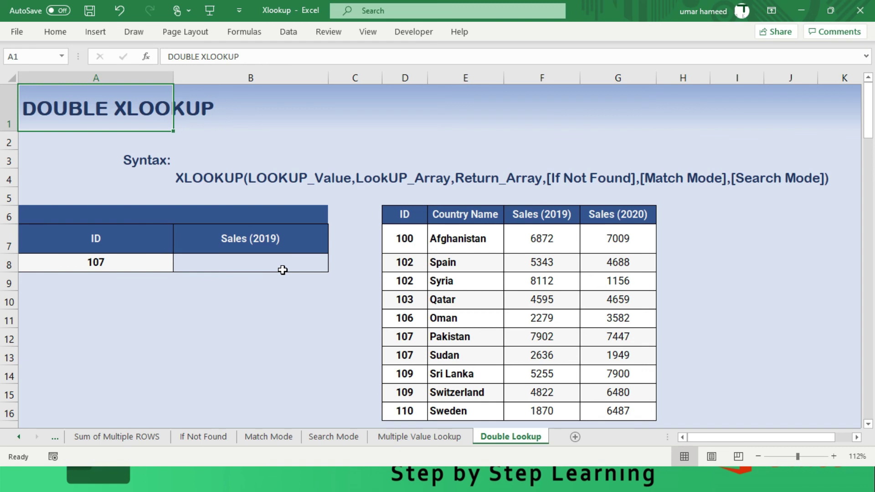
pyautogui.click(130, 264)
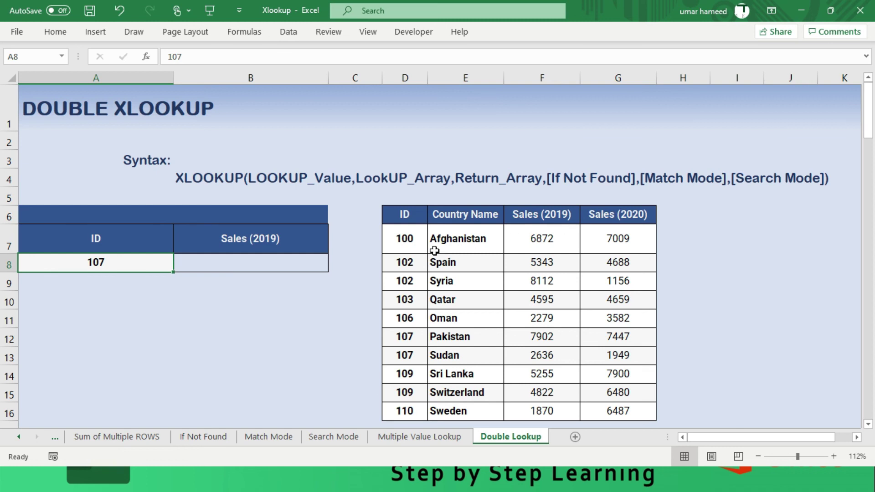
pyautogui.click(259, 260)
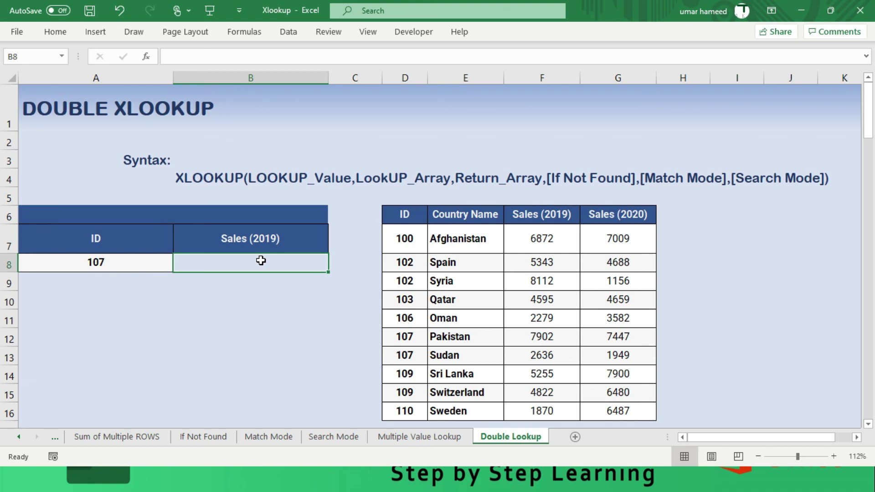
# Start an XLOOKUP formula in B8 with lookup value B7 and the table header row D6:G6 as lookup array.
pyautogui.write('=xlookup')
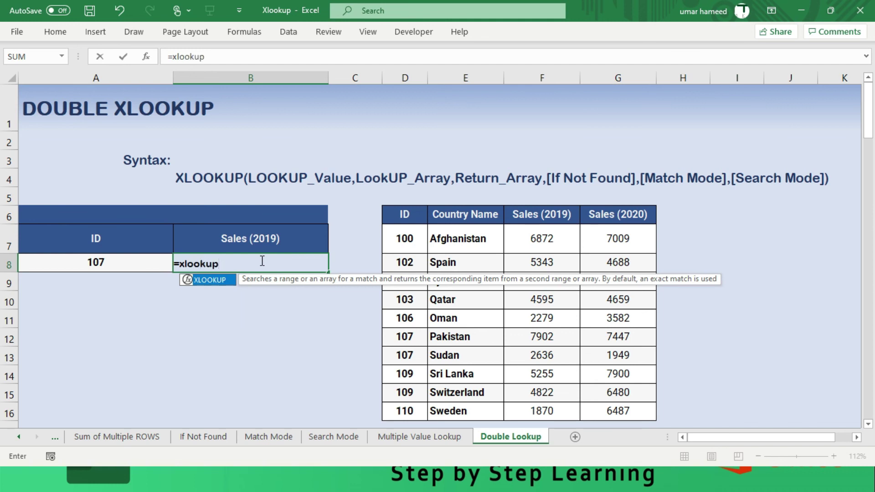
pyautogui.write('(')
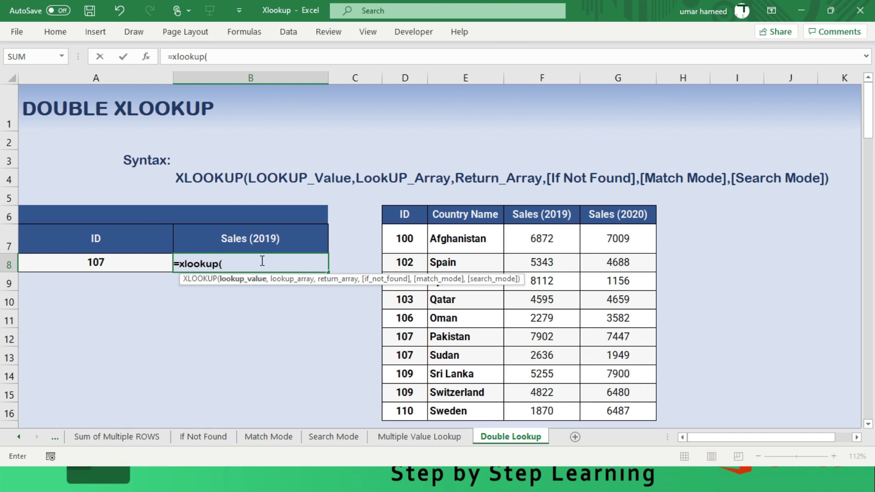
pyautogui.click(247, 239)
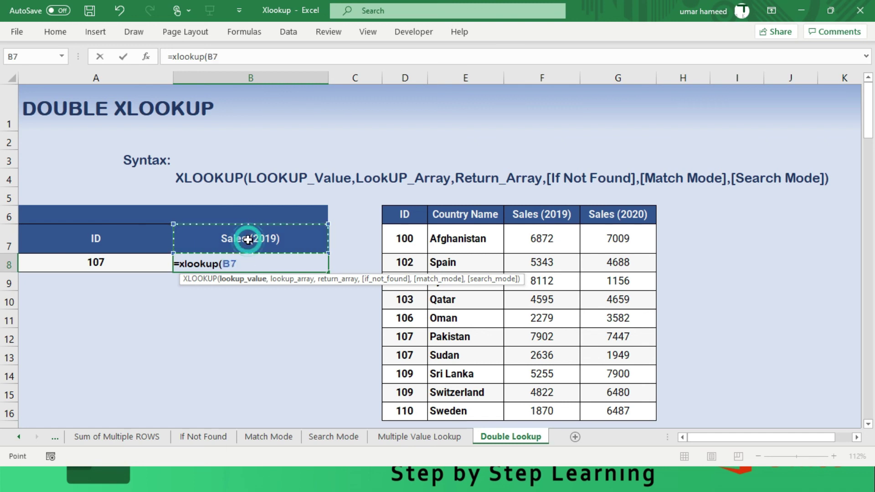
pyautogui.write(',')
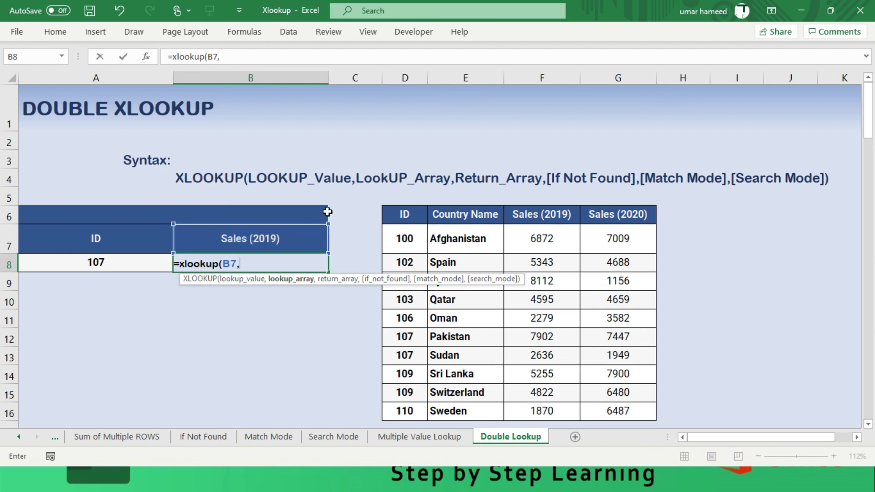
pyautogui.moveTo(403, 214); pyautogui.dragTo(615, 220)
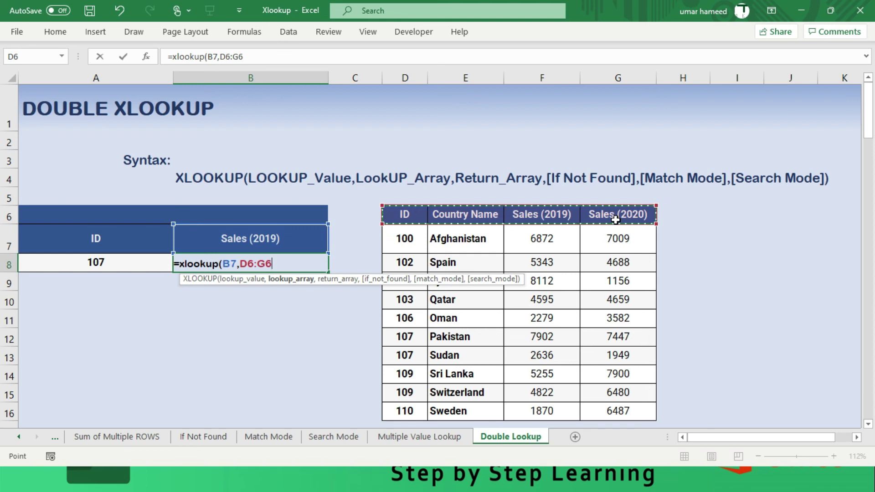
pyautogui.write(',')
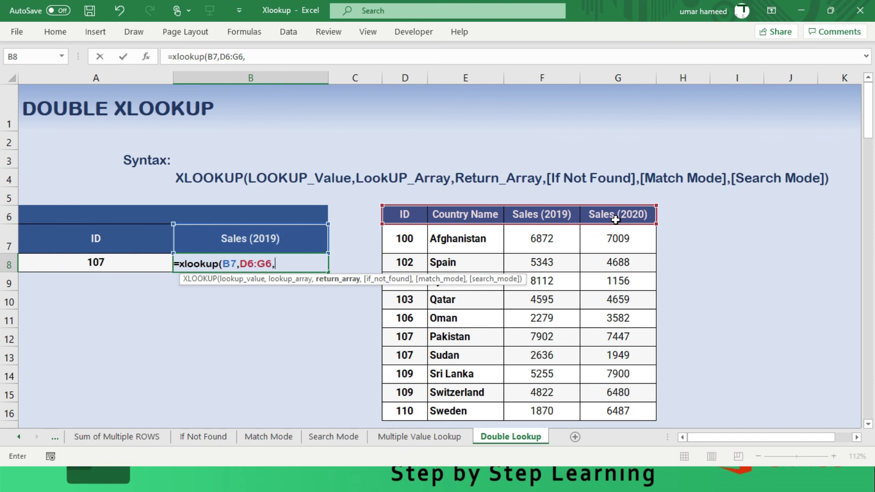
# Nest a second XLOOKUP as the return array of the B8 formula, with the ID in A8 as its lookup value.
pyautogui.write('xloo')
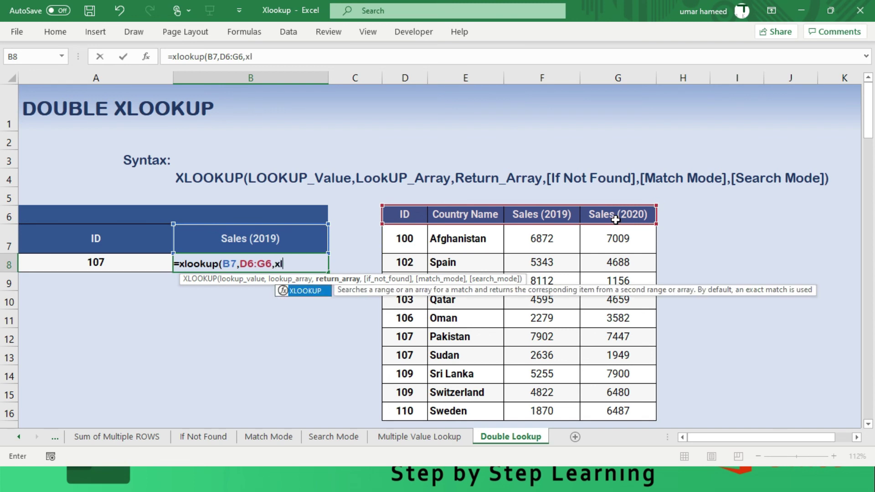
pyautogui.write('kup')
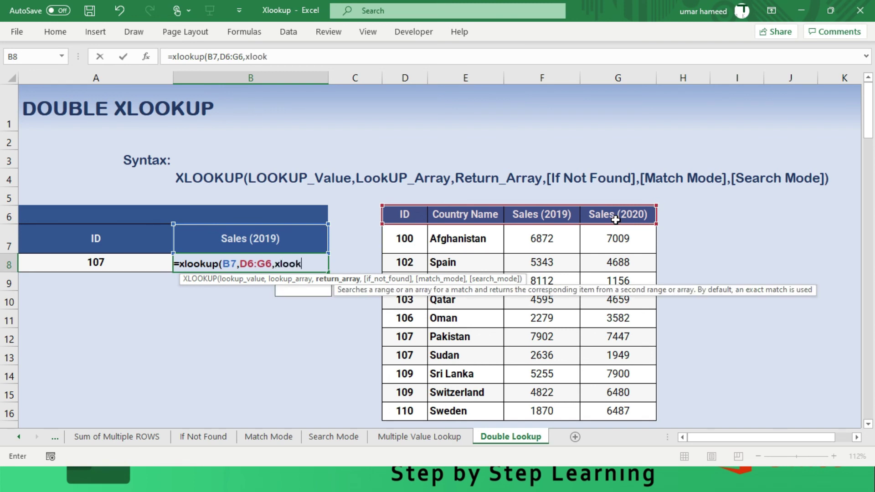
pyautogui.write('(')
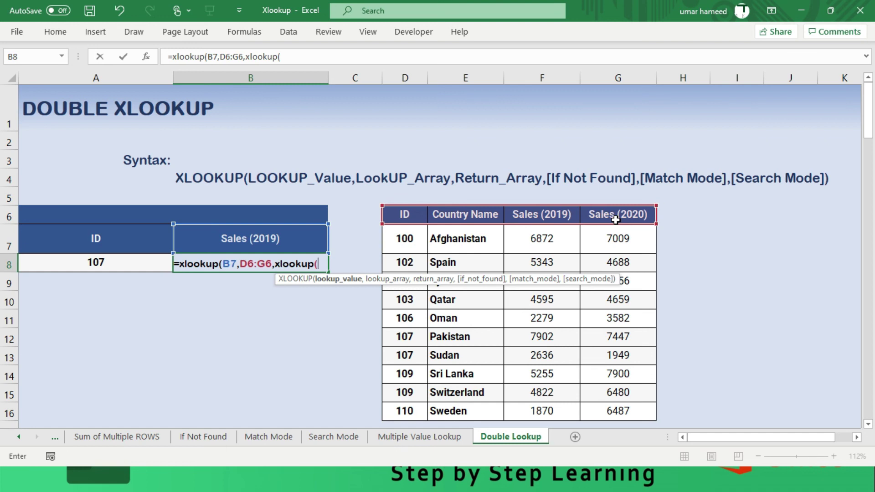
pyautogui.click(98, 262)
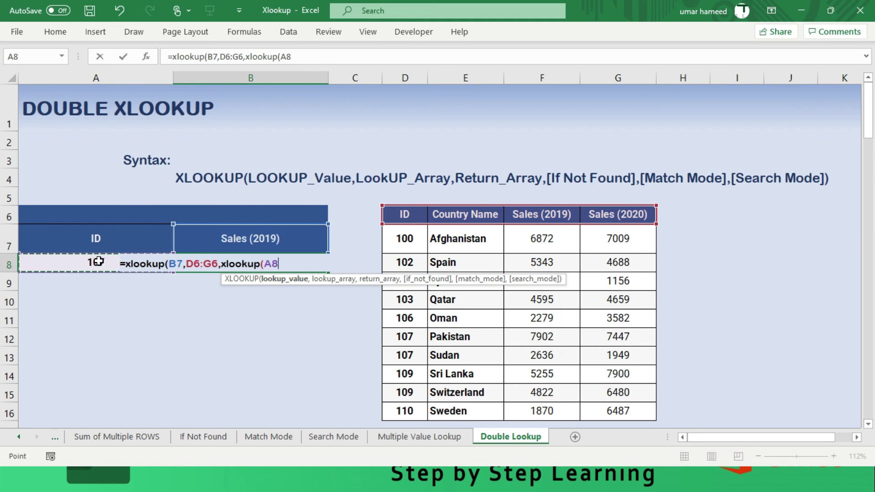
pyautogui.write(',')
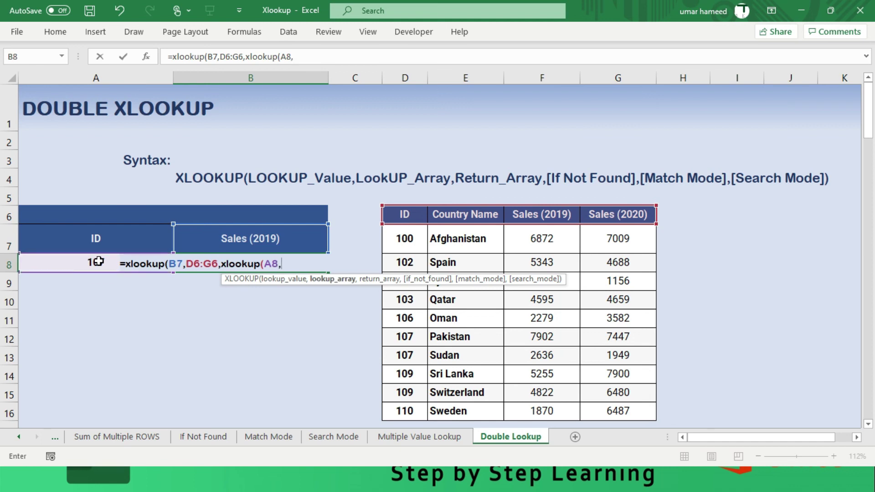
# Set the nested XLOOKUP's lookup array to the table's ID column, D6:D16, including the header.
pyautogui.click(406, 214)
pyautogui.moveTo(412, 253); pyautogui.dragTo(402, 413)
pyautogui.click(403, 413)
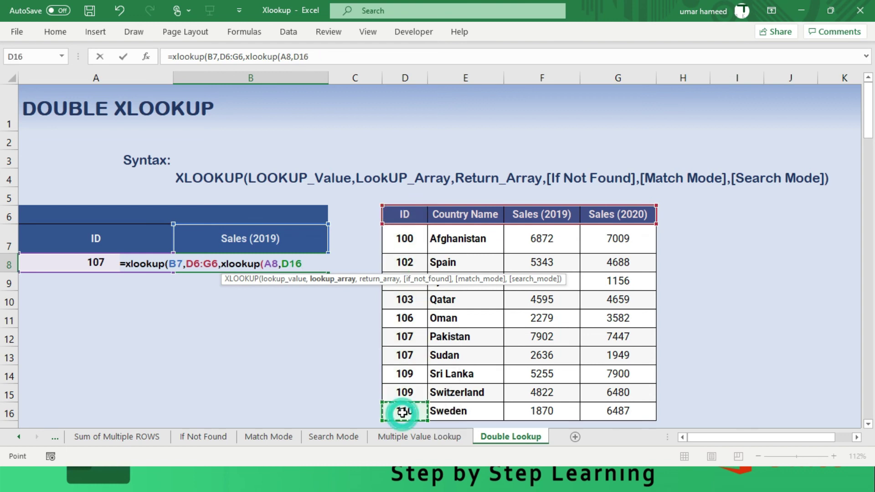
pyautogui.click(404, 215)
pyautogui.moveTo(406, 237); pyautogui.dragTo(399, 413)
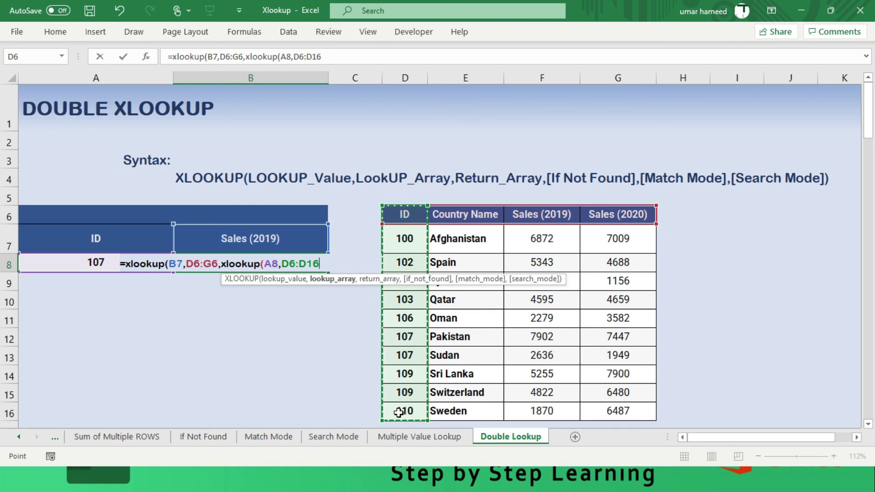
pyautogui.write(',')
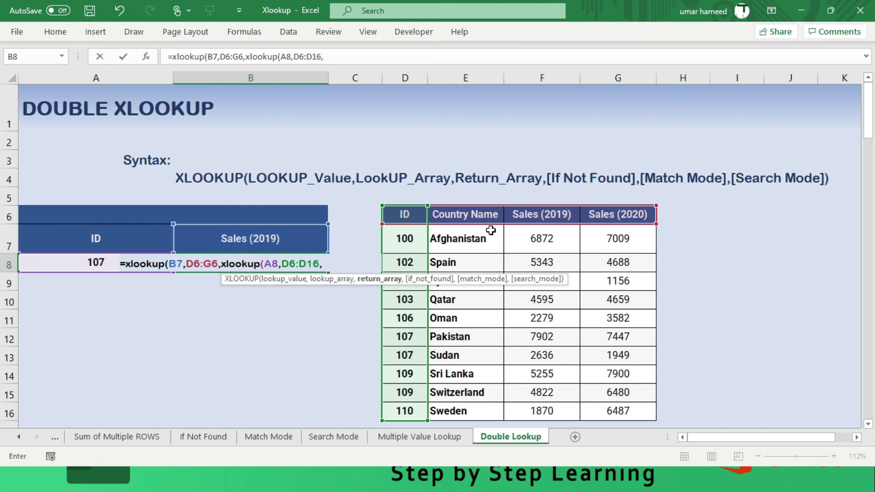
# Set the nested return array to the whole table D6:G16 and enter the formula, accepting the closing-parenthesis correction.
pyautogui.click(411, 213)
pyautogui.moveTo(436, 214); pyautogui.dragTo(649, 403)
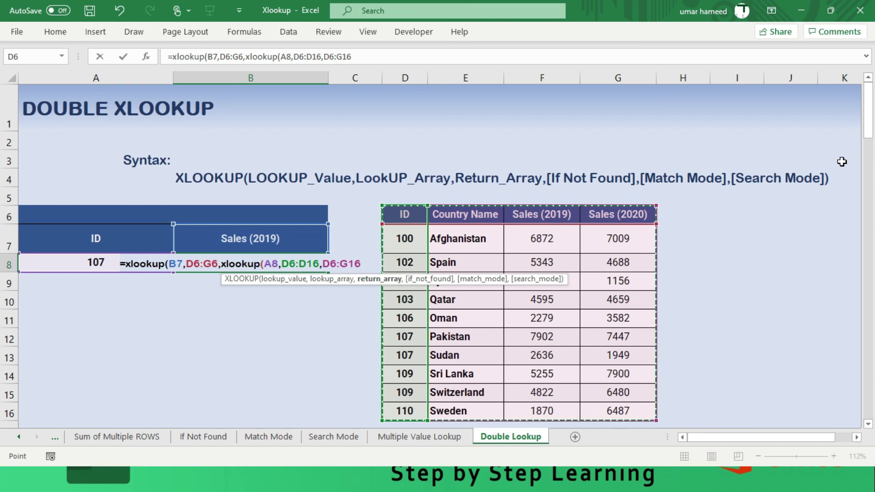
pyautogui.press('Return')
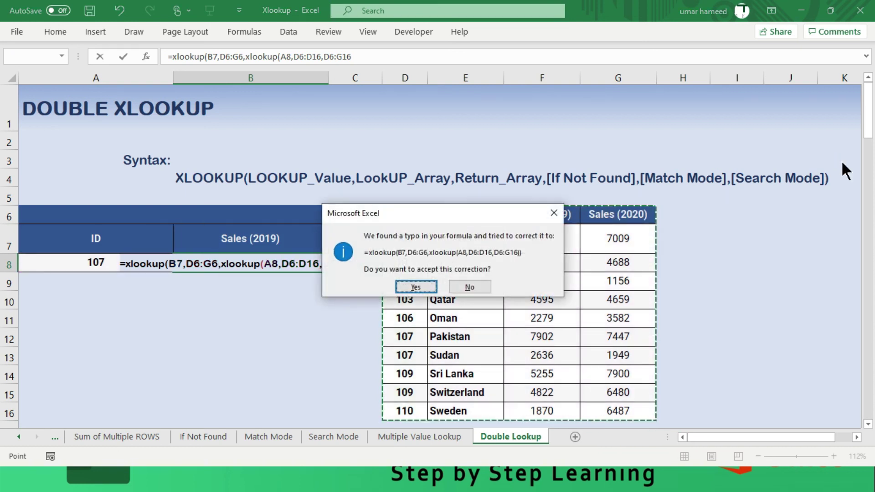
pyautogui.press('Return')
# Check the Sales (2019) cells of the two ID 107 rows, F12 and F13, against the double lookup result in B8.
pyautogui.press('Up')
pyautogui.press('Right')
pyautogui.press('Right')
pyautogui.press('Right')
pyautogui.press('Right')
pyautogui.press('Right')
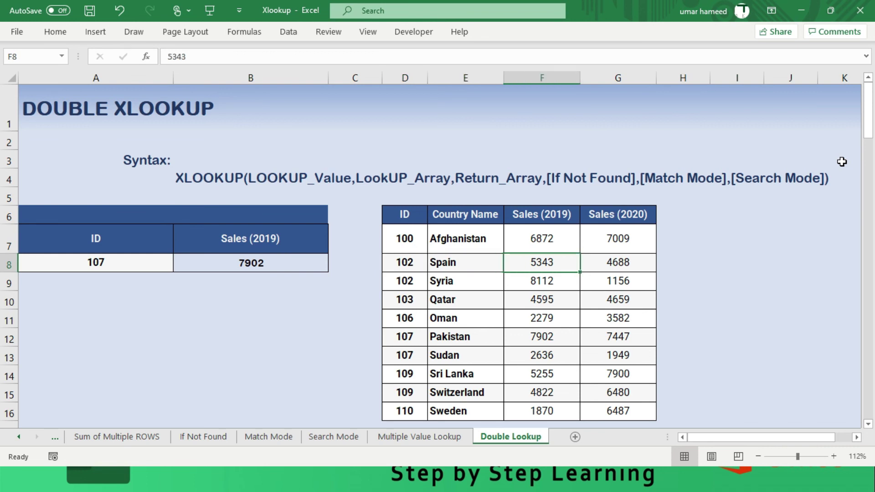
pyautogui.press('Down')
pyautogui.press('Down')
pyautogui.press('Down')
pyautogui.press('Down')
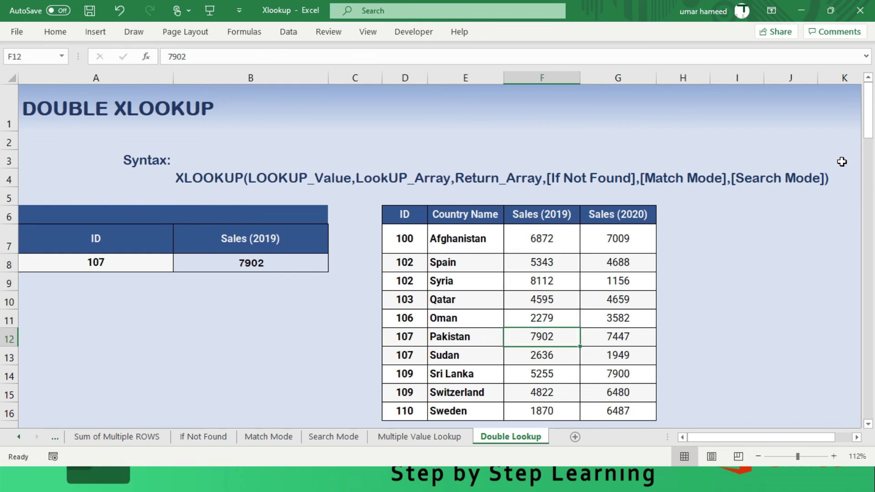
pyautogui.press('Down')
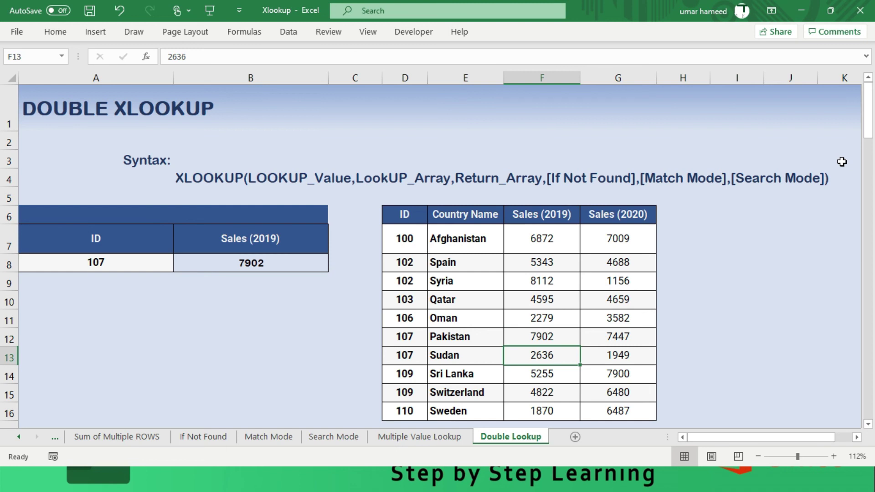
pyautogui.press('Up')
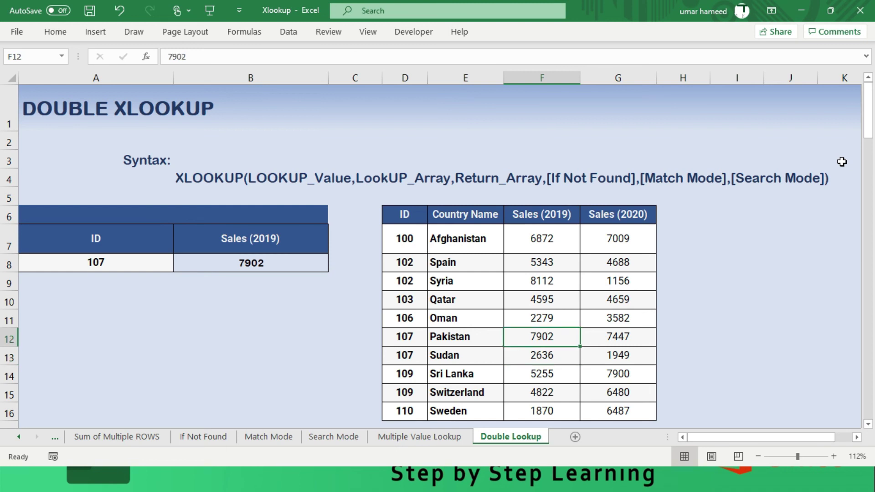
pyautogui.press('Left')
pyautogui.press('Left')
pyautogui.press('Left')
pyautogui.press('Left')
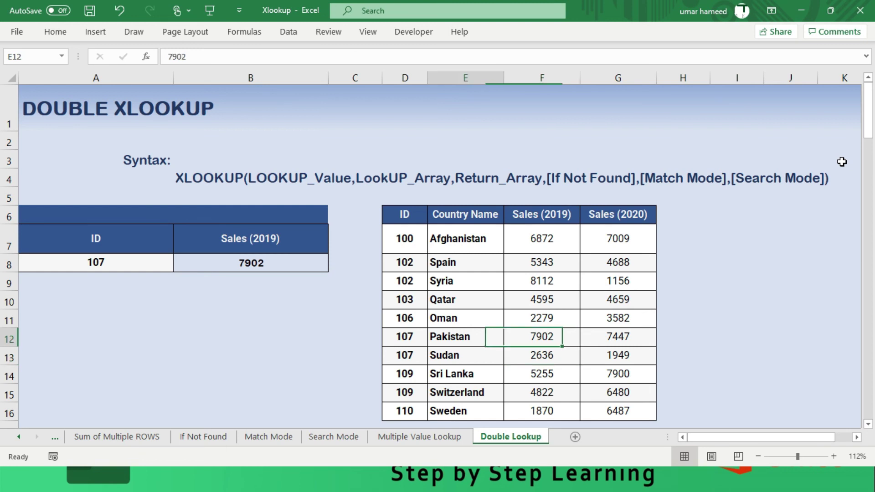
pyautogui.press('Up')
pyautogui.press('Up')
pyautogui.press('Up')
pyautogui.press('Up')
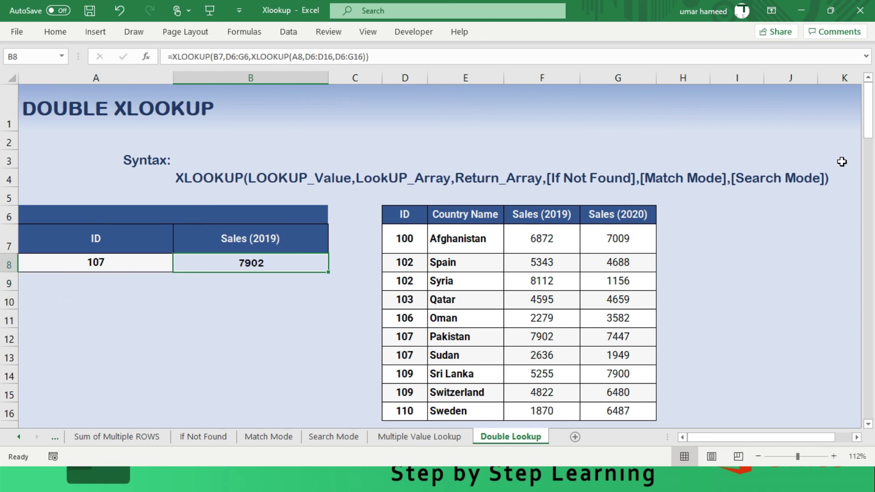
# Set the lookup ID in A8 to 108 to test the double lookup.
pyautogui.press('Left')
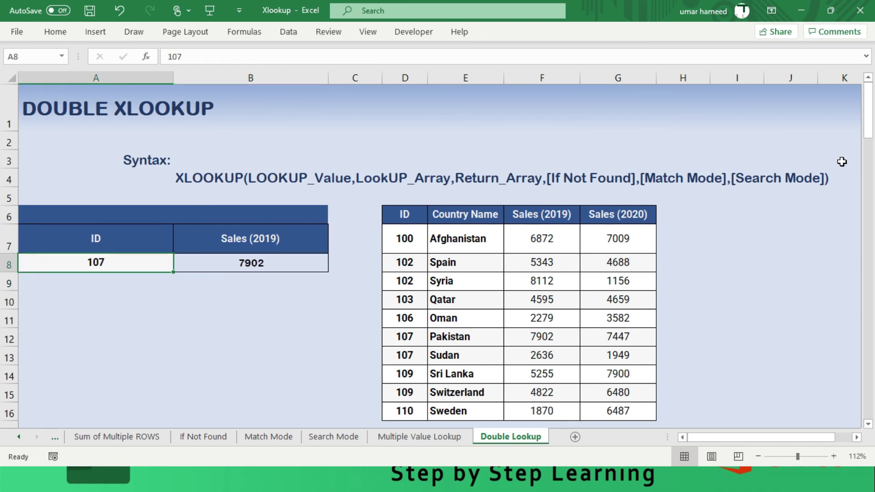
pyautogui.write('108')
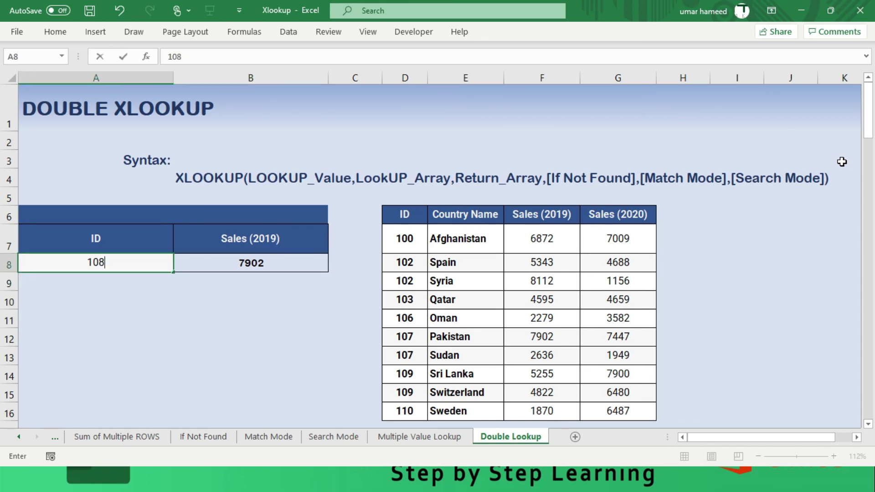
pyautogui.press('Return')
pyautogui.press('Up')
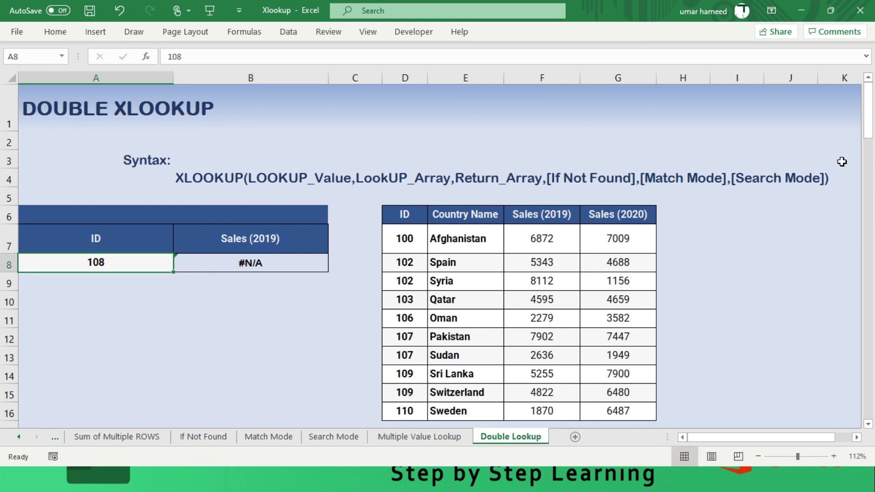
# Set the lookup ID in A8 to 109.
pyautogui.write('109')
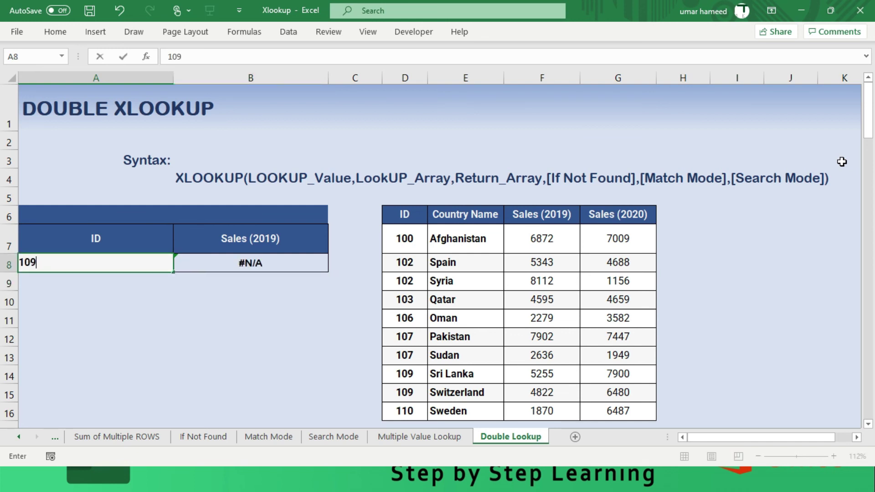